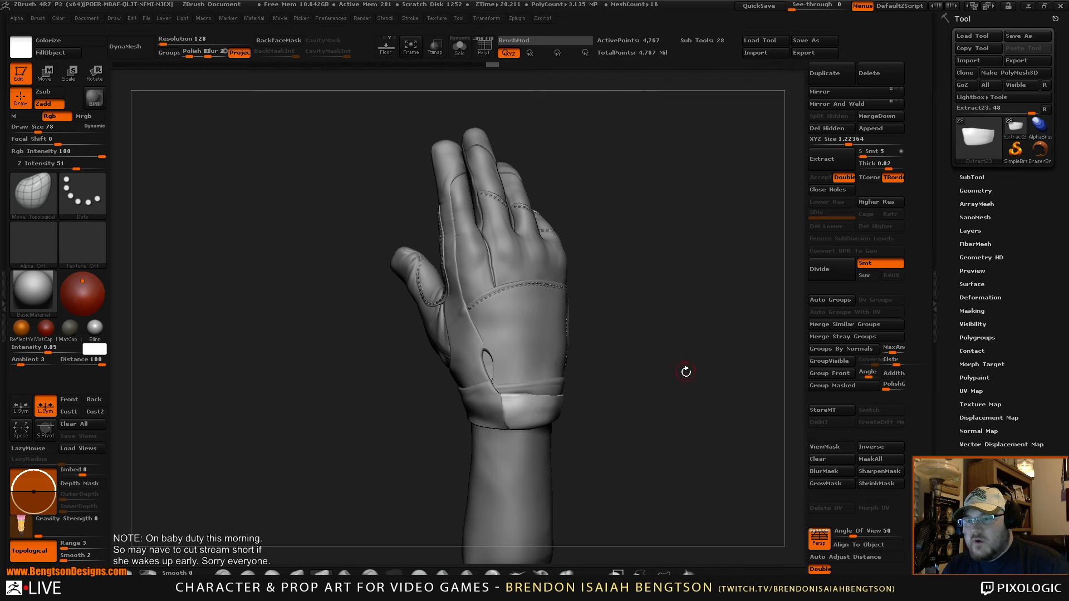
# - Make the glove's palm piece active and nudge its surface with Move Topological at draw size 131
pyautogui.moveTo(686, 371)
pyautogui.mouseDown()
pyautogui.moveTo(670, 384)
pyautogui.moveTo(699, 387)
pyautogui.moveTo(692, 363)
pyautogui.moveTo(692, 420)
pyautogui.moveTo(668, 370)
pyautogui.moveTo(695, 393)
pyautogui.mouseUp()
pyautogui.press('space')
pyautogui.moveTo(528, 275); pyautogui.dragTo(536, 275)
pyautogui.moveTo(635, 182); pyautogui.dragTo(642, 183)
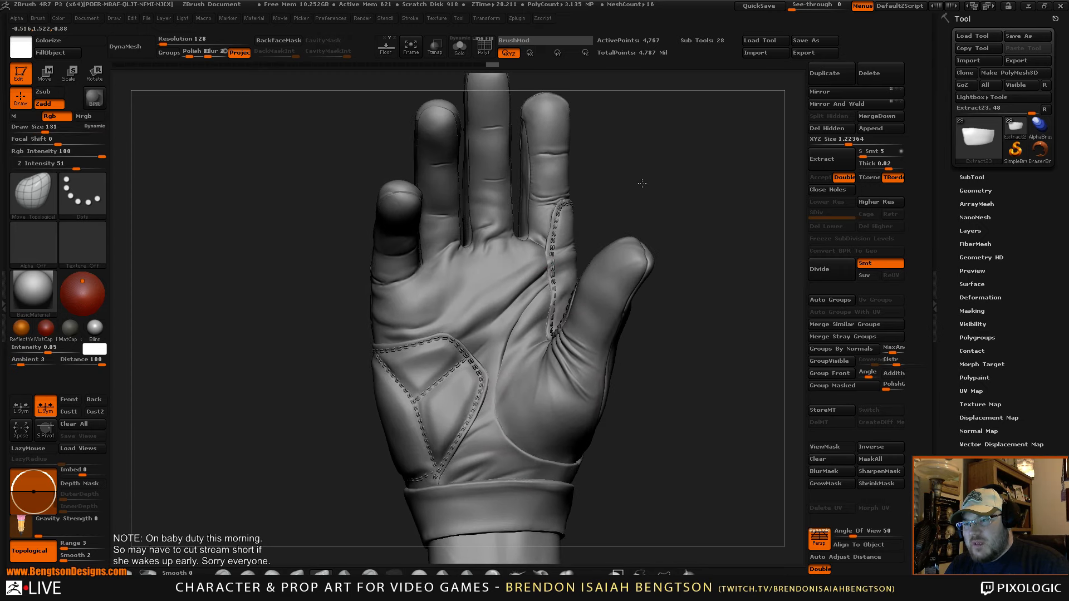
pyautogui.keyDown('alt'); pyautogui.click(457, 327); pyautogui.keyUp('alt')
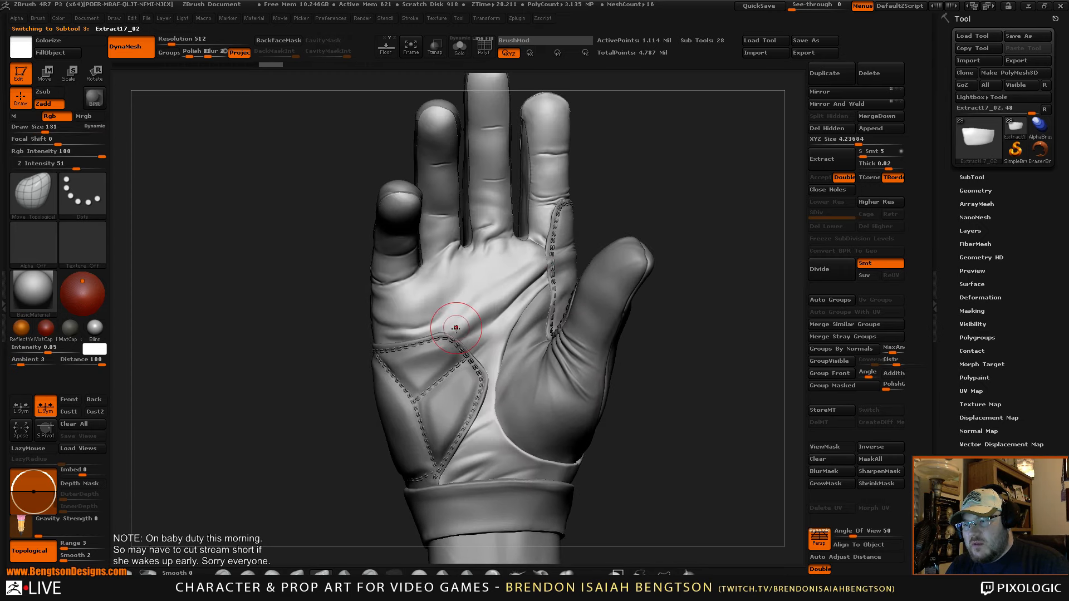
pyautogui.moveTo(450, 334); pyautogui.dragTo(453, 329)
# - Make the glove's knuckle panel the active subtool and set the brush draw size to 109
pyautogui.moveTo(644, 211)
pyautogui.mouseDown()
pyautogui.moveTo(647, 239)
pyautogui.moveTo(649, 215)
pyautogui.moveTo(606, 214)
pyautogui.moveTo(616, 303)
pyautogui.moveTo(605, 265)
pyautogui.moveTo(623, 317)
pyautogui.moveTo(611, 256)
pyautogui.moveTo(631, 268)
pyautogui.moveTo(705, 270)
pyautogui.moveTo(608, 266)
pyautogui.moveTo(630, 326)
pyautogui.moveTo(618, 296)
pyautogui.mouseUp()
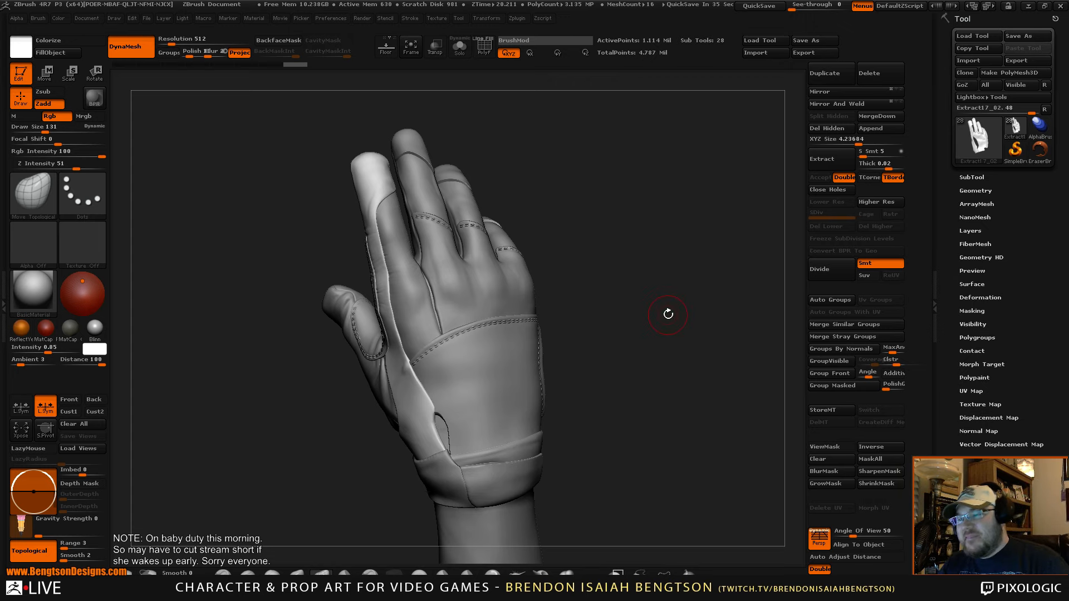
pyautogui.moveTo(668, 314)
pyautogui.mouseDown()
pyautogui.moveTo(662, 322)
pyautogui.moveTo(683, 312)
pyautogui.mouseUp()
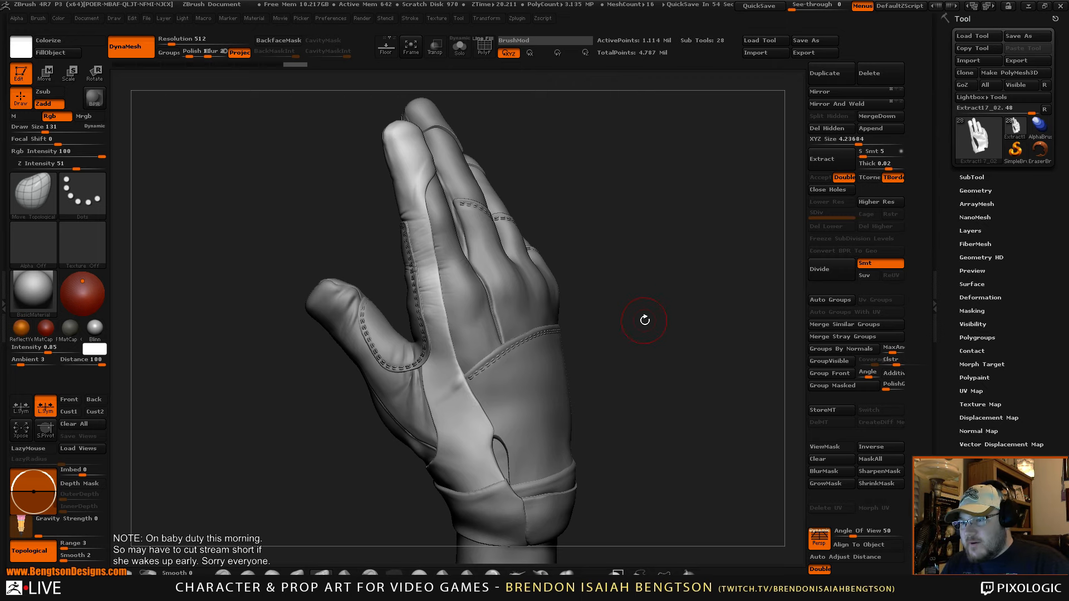
pyautogui.moveTo(644, 320)
pyautogui.mouseDown()
pyautogui.moveTo(655, 320)
pyautogui.moveTo(651, 273)
pyautogui.moveTo(653, 292)
pyautogui.mouseUp()
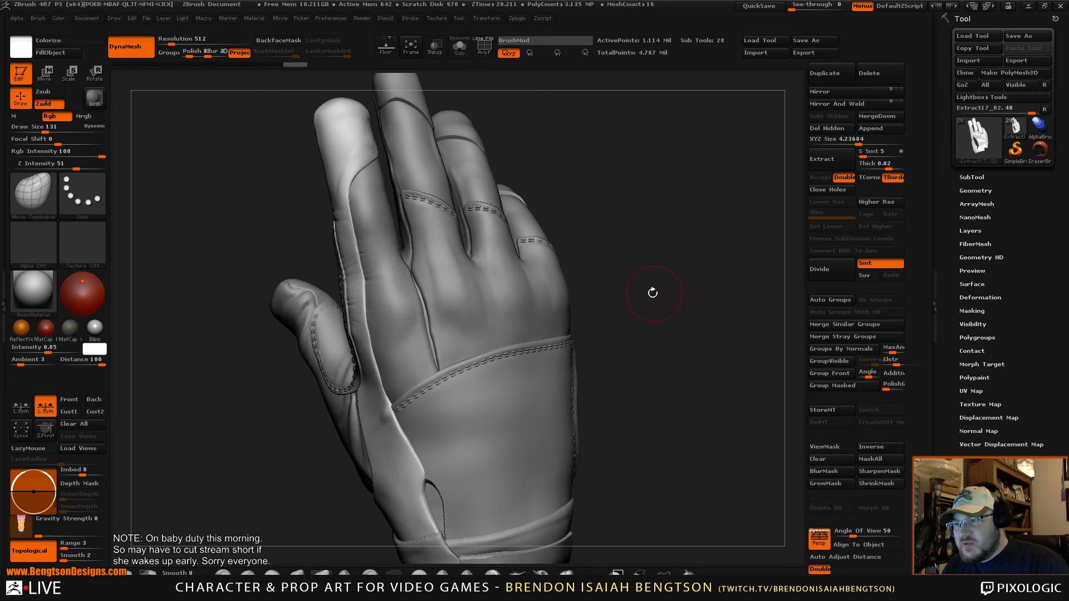
pyautogui.keyDown('alt'); pyautogui.click(442, 315); pyautogui.keyUp('alt')
pyautogui.press('space')
pyautogui.moveTo(452, 303); pyautogui.dragTo(446, 303)
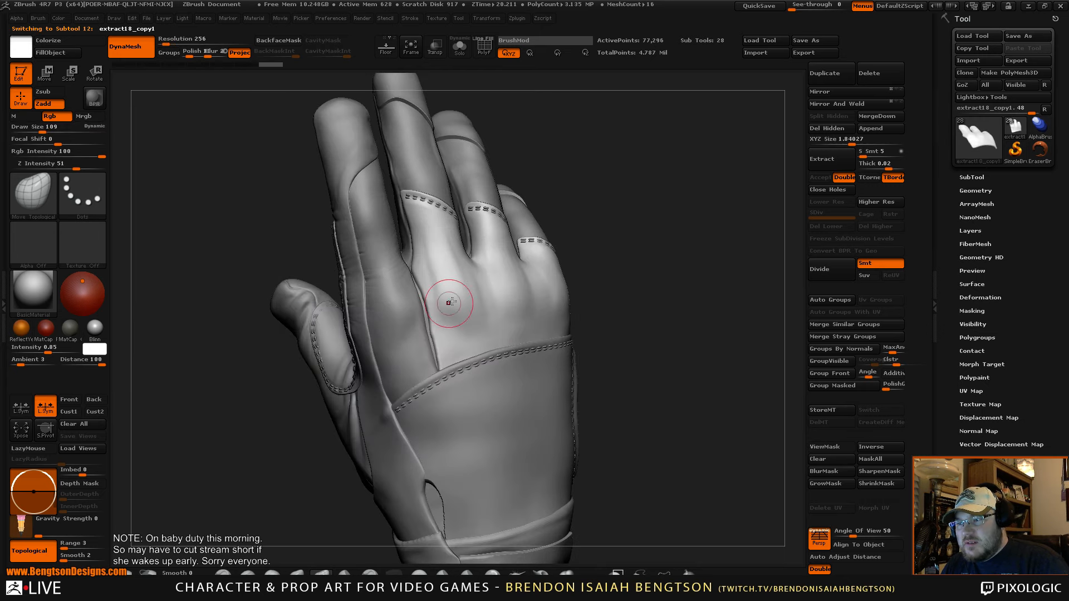
# - View the glove reference photo behind the sculpt and return to the model
pyautogui.moveTo(641, 250); pyautogui.dragTo(626, 319)
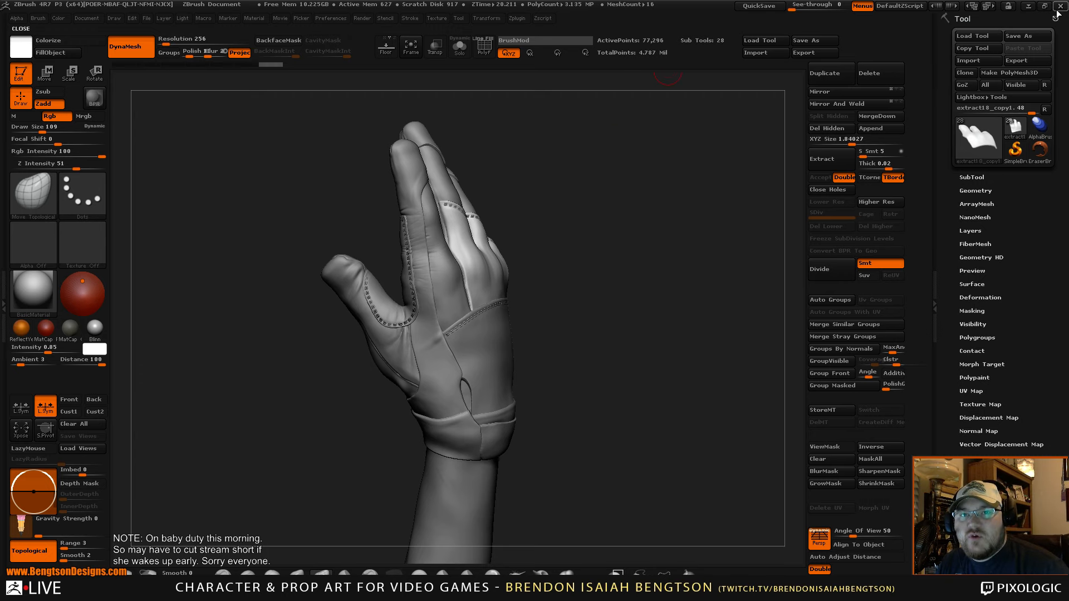
pyautogui.click(1028, 6)
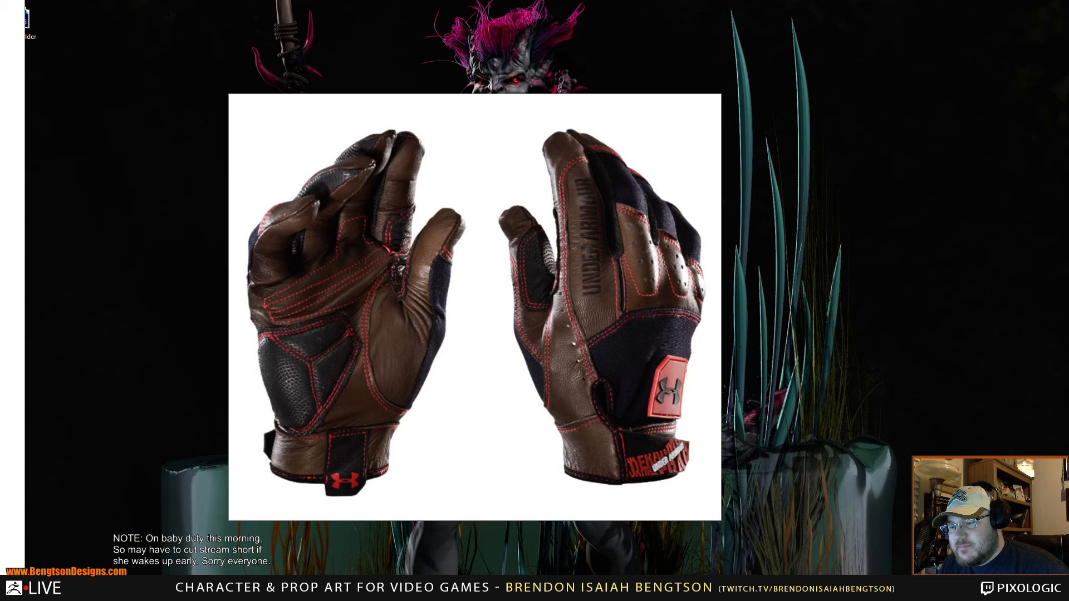
pyautogui.click(424, 588)
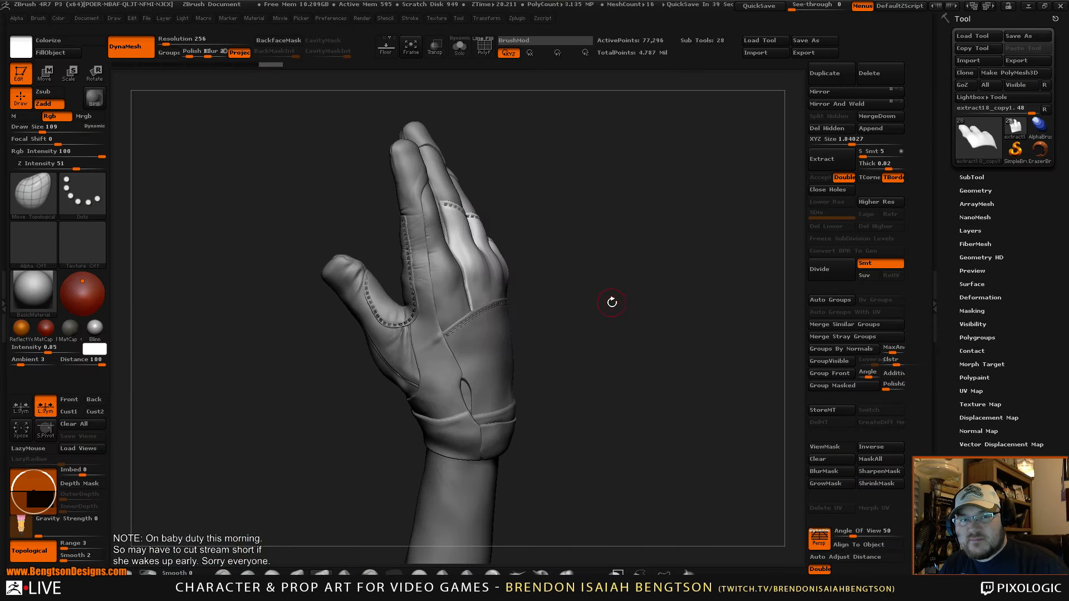
# - Nudge the index-finger-side edge of the knuckle panel with Move Topological at draw size 82
pyautogui.moveTo(611, 303)
pyautogui.mouseDown()
pyautogui.moveTo(616, 310)
pyautogui.moveTo(596, 299)
pyautogui.moveTo(611, 301)
pyautogui.moveTo(659, 260)
pyautogui.moveTo(635, 282)
pyautogui.mouseUp()
pyautogui.press('space')
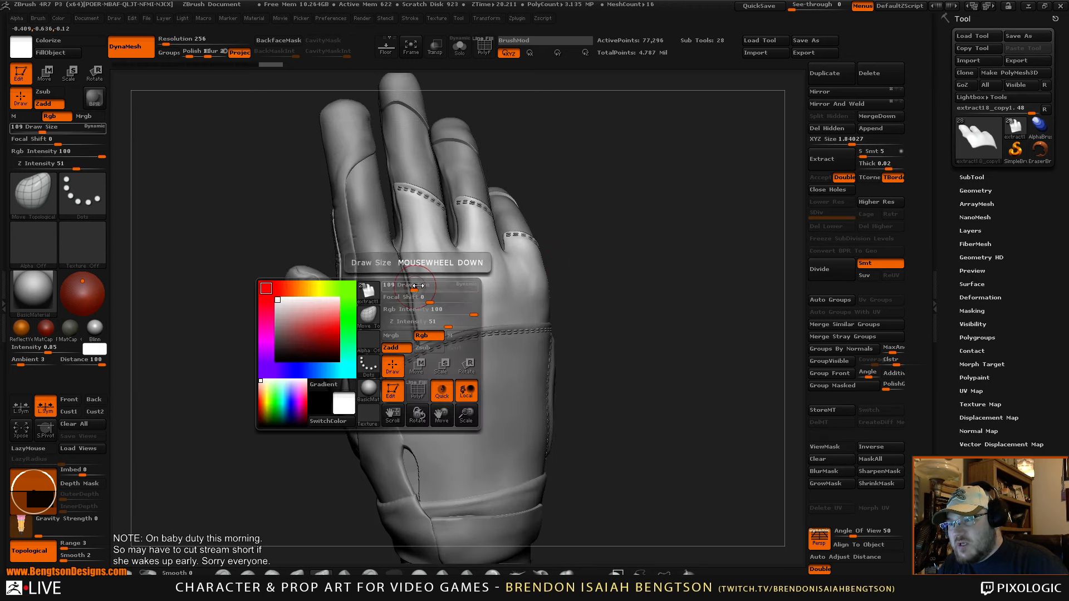
pyautogui.moveTo(423, 279); pyautogui.dragTo(415, 278)
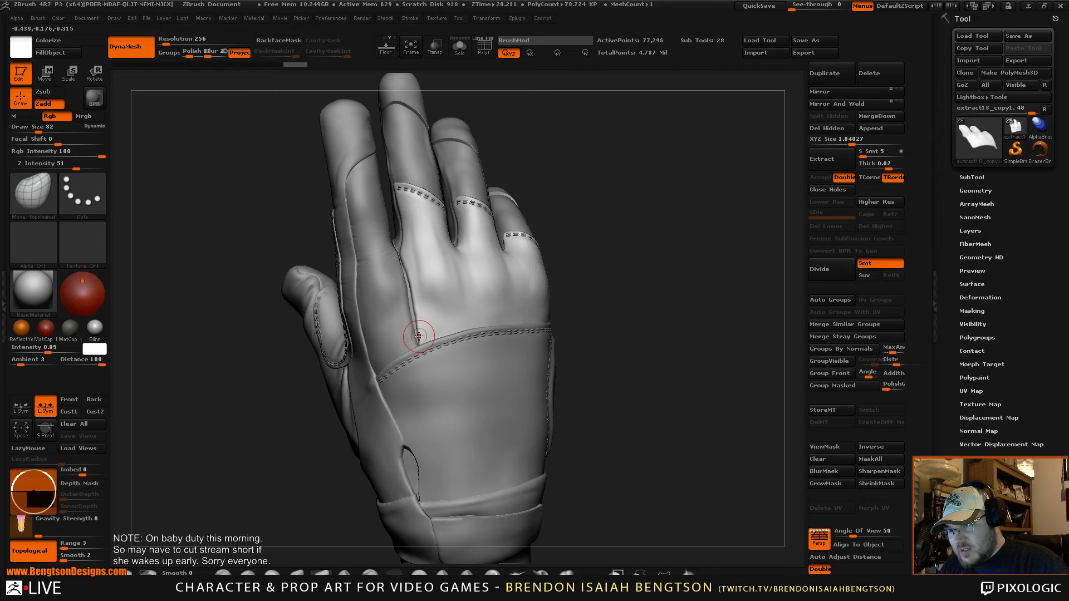
pyautogui.moveTo(421, 336); pyautogui.dragTo(428, 315)
pyautogui.keyDown('alt'); pyautogui.moveTo(626, 170); pyautogui.dragTo(625, 236); pyautogui.keyUp('alt')
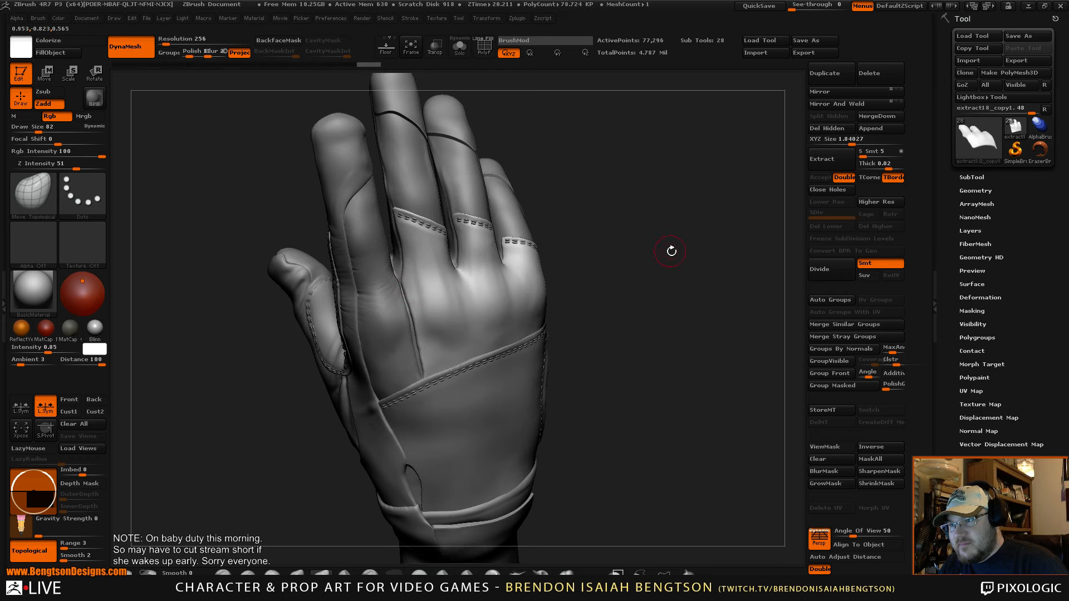
# - Combine the visible hand and glove subtools into one posing mesh with Transpose Master's TPoseMesh
pyautogui.moveTo(670, 248)
pyautogui.mouseDown()
pyautogui.moveTo(659, 243)
pyautogui.moveTo(667, 291)
pyautogui.moveTo(629, 202)
pyautogui.moveTo(633, 298)
pyautogui.moveTo(615, 315)
pyautogui.moveTo(616, 303)
pyautogui.moveTo(658, 326)
pyautogui.moveTo(587, 334)
pyautogui.moveTo(620, 374)
pyautogui.moveTo(639, 337)
pyautogui.moveTo(635, 354)
pyautogui.moveTo(660, 336)
pyautogui.moveTo(641, 321)
pyautogui.moveTo(632, 329)
pyautogui.moveTo(602, 298)
pyautogui.moveTo(612, 296)
pyautogui.moveTo(592, 341)
pyautogui.moveTo(517, 332)
pyautogui.moveTo(583, 334)
pyautogui.moveTo(598, 148)
pyautogui.mouseUp()
pyautogui.click(971, 177)
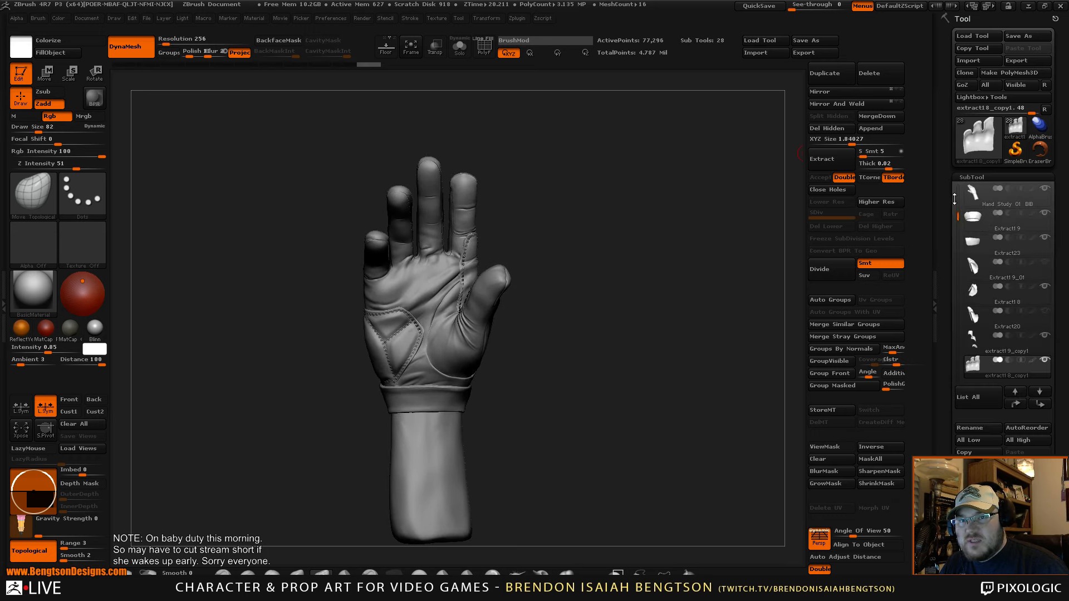
pyautogui.moveTo(958, 205)
pyautogui.mouseDown()
pyautogui.moveTo(962, 321)
pyautogui.moveTo(957, 192)
pyautogui.mouseUp()
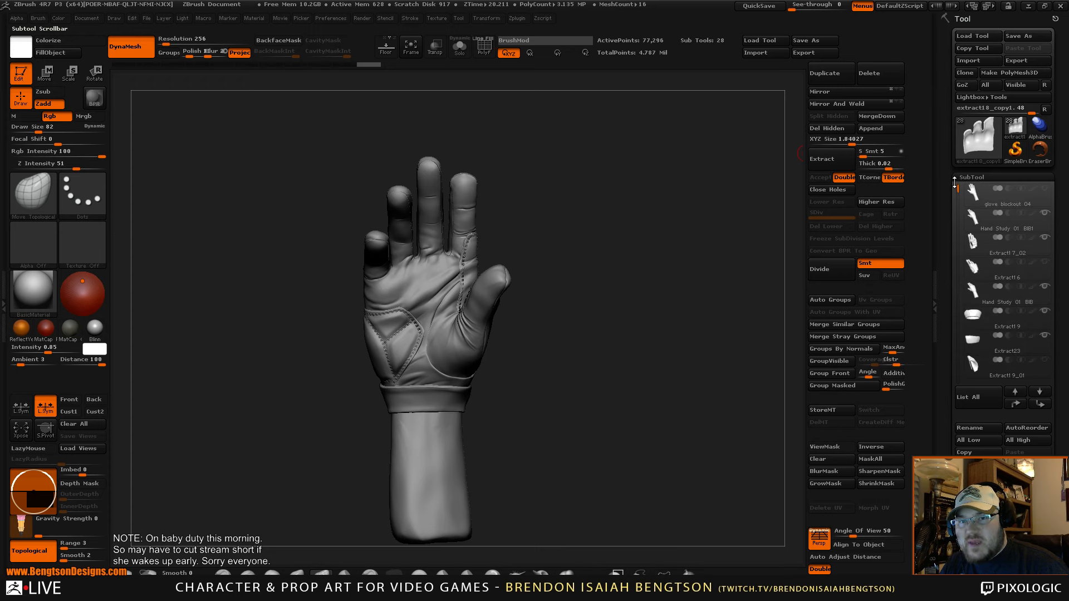
pyautogui.click(4, 323)
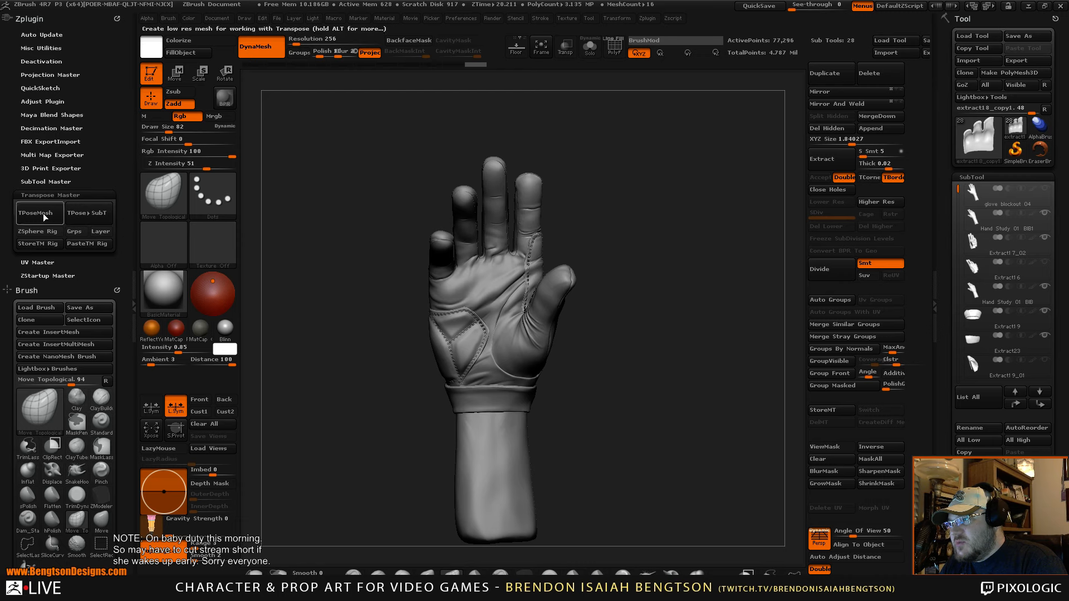
pyautogui.click(45, 214)
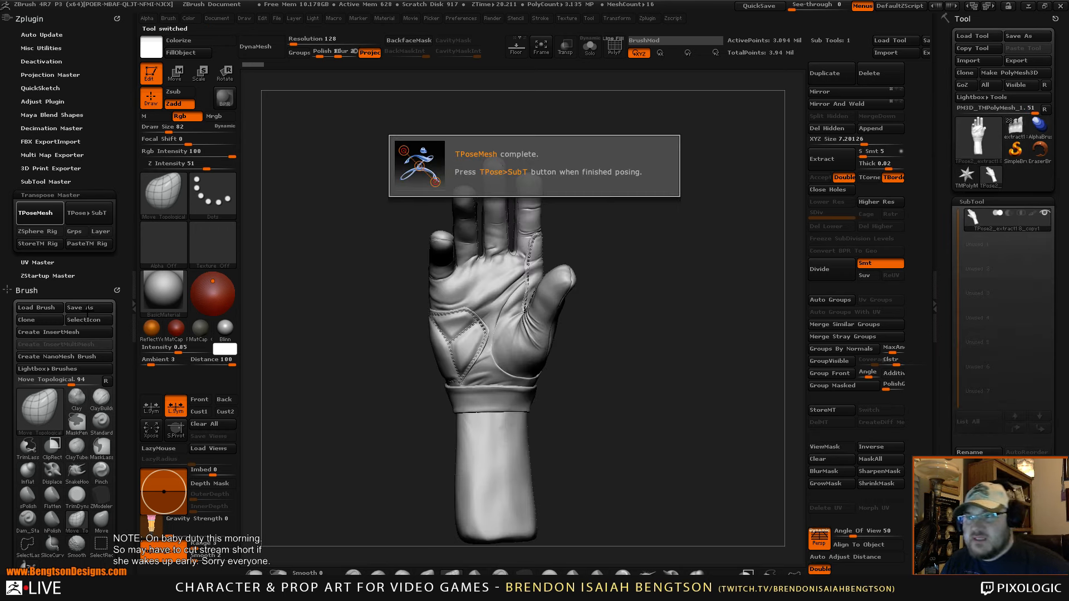
pyautogui.click(511, 176)
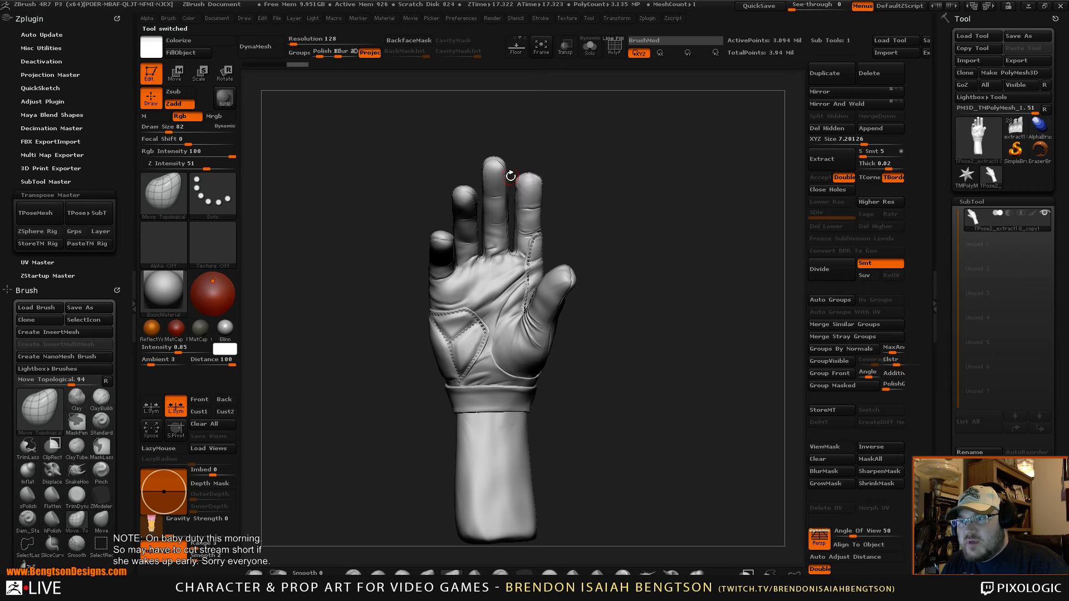
# - Adjust the overall shape of the gloved hand and wrist from several sides using the Move brush at draw size 901
pyautogui.moveTo(672, 256); pyautogui.dragTo(775, 206)
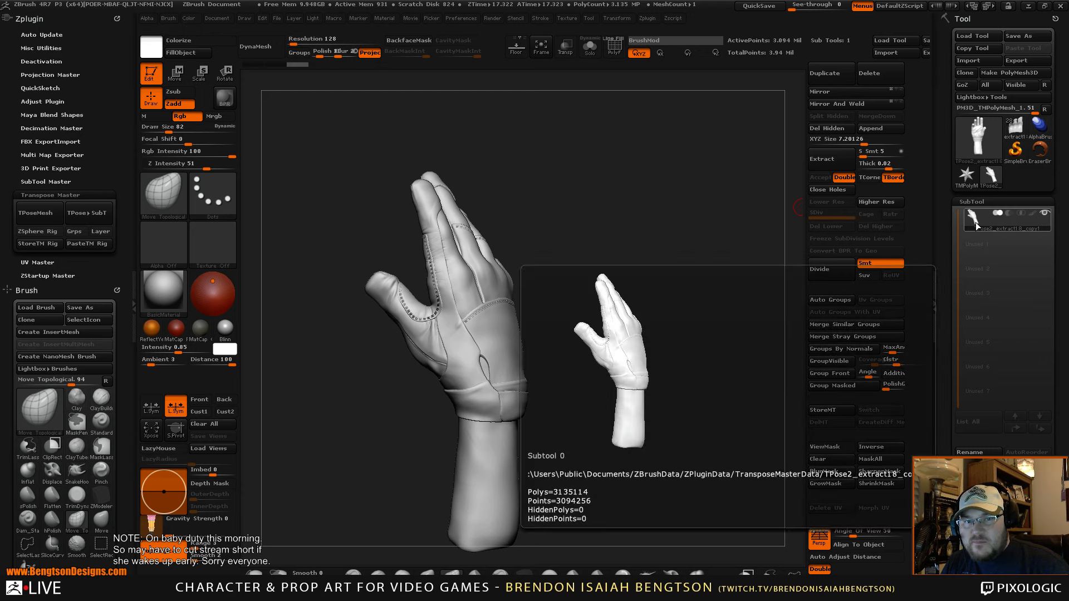
pyautogui.rightClick(642, 211)
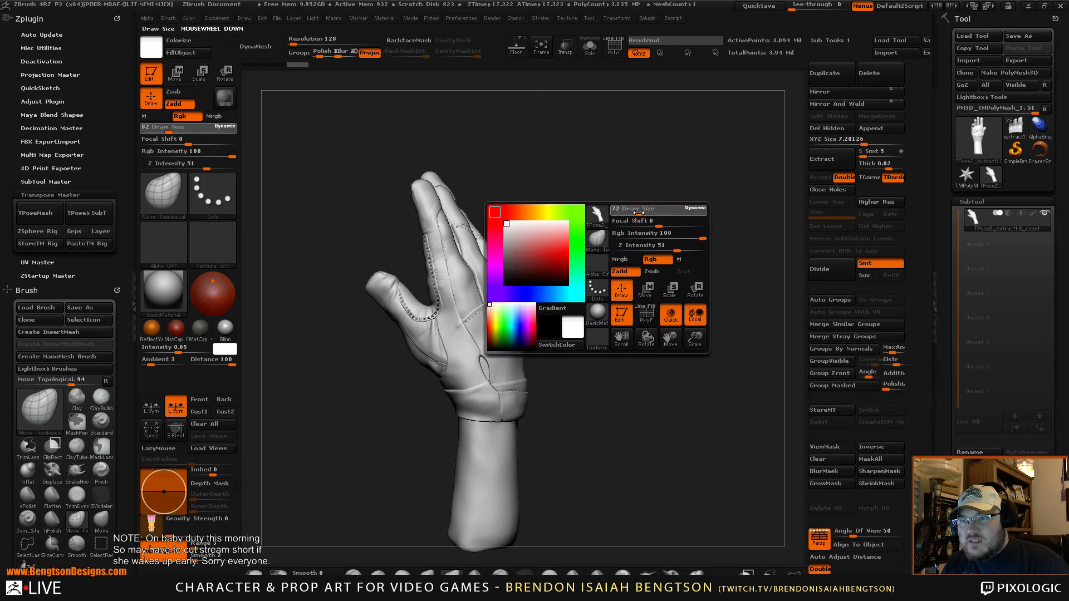
pyautogui.moveTo(700, 221); pyautogui.dragTo(697, 221)
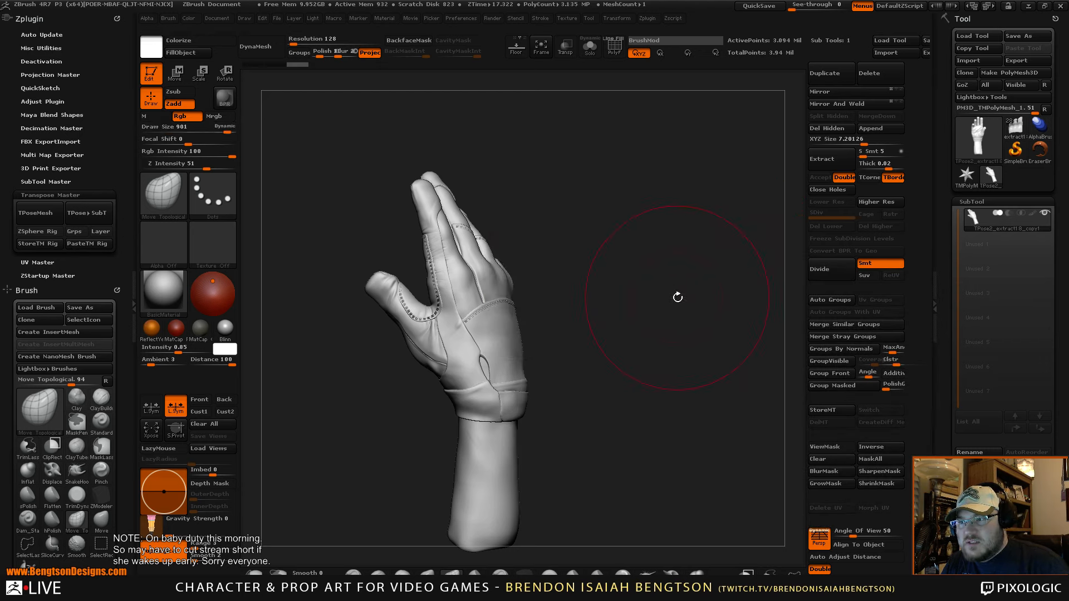
pyautogui.moveTo(678, 297)
pyautogui.mouseDown()
pyautogui.moveTo(584, 312)
pyautogui.moveTo(601, 313)
pyautogui.moveTo(616, 284)
pyautogui.moveTo(586, 275)
pyautogui.moveTo(543, 289)
pyautogui.mouseUp()
pyautogui.click(428, 572)
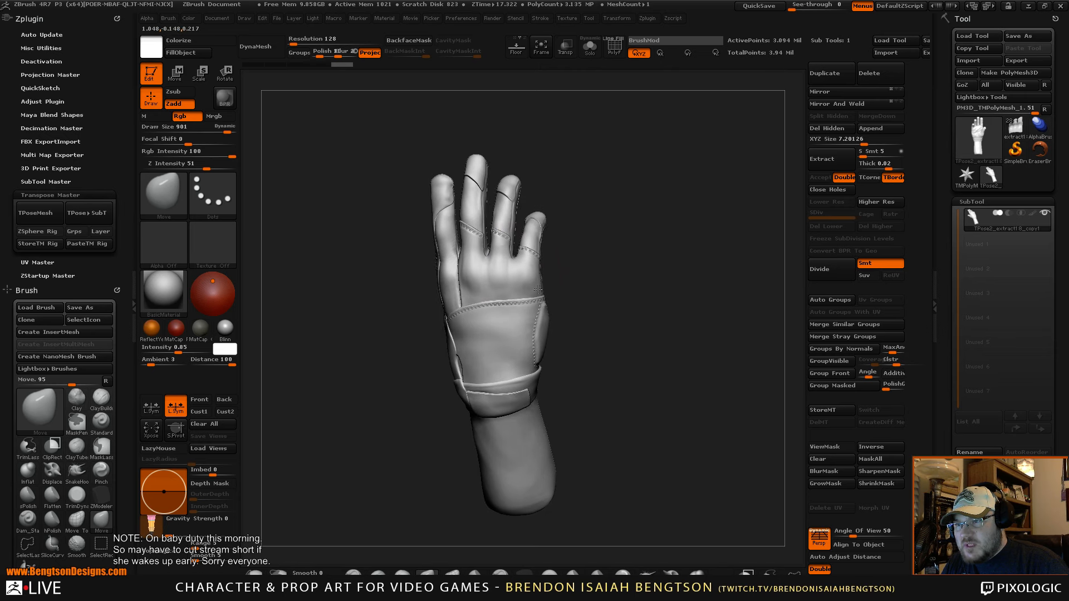
pyautogui.moveTo(577, 248); pyautogui.dragTo(539, 288)
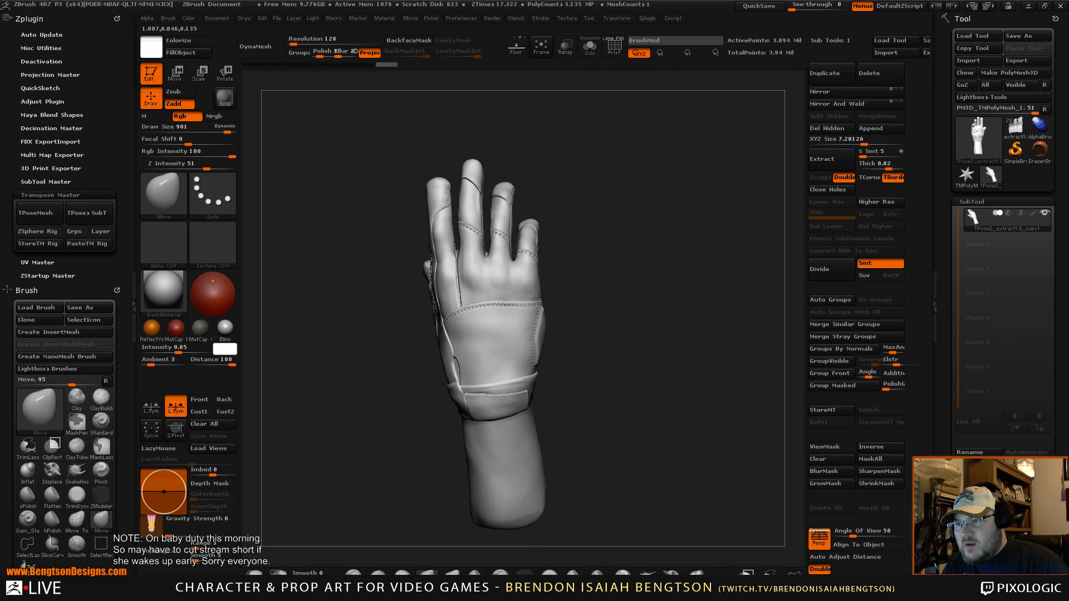
pyautogui.moveTo(592, 267)
pyautogui.mouseDown()
pyautogui.moveTo(520, 277)
pyautogui.moveTo(541, 284)
pyautogui.mouseUp()
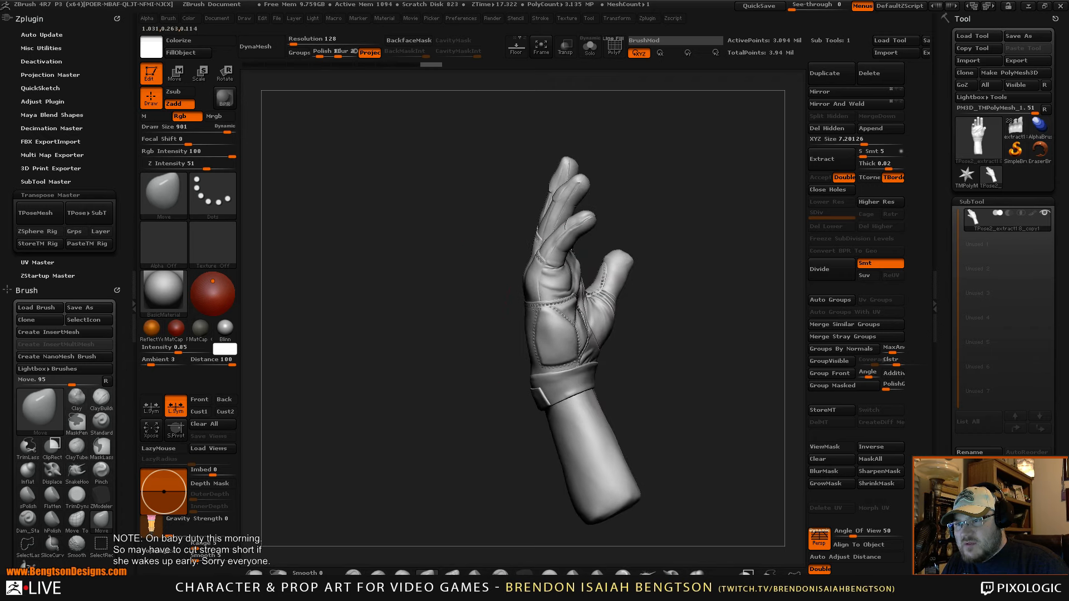
pyautogui.moveTo(492, 334); pyautogui.dragTo(450, 362)
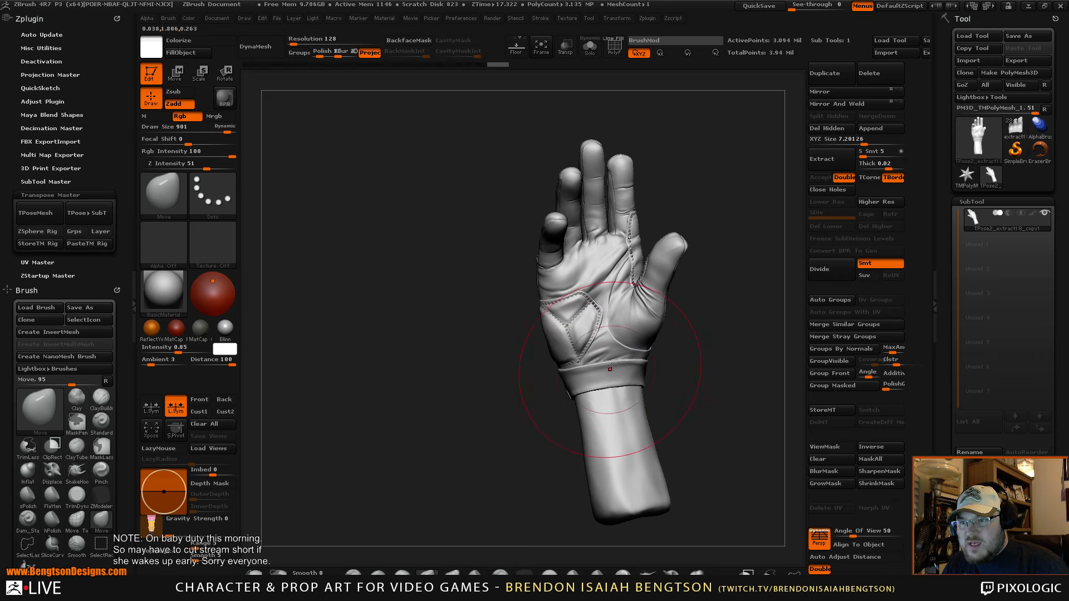
pyautogui.moveTo(599, 311); pyautogui.dragTo(583, 307)
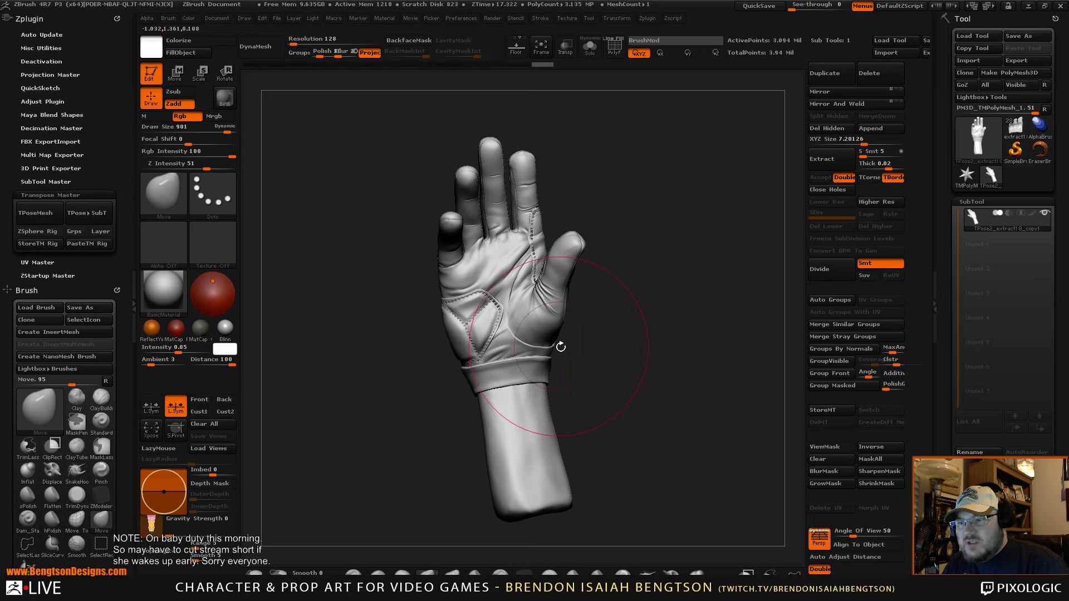
pyautogui.moveTo(556, 347); pyautogui.dragTo(679, 258)
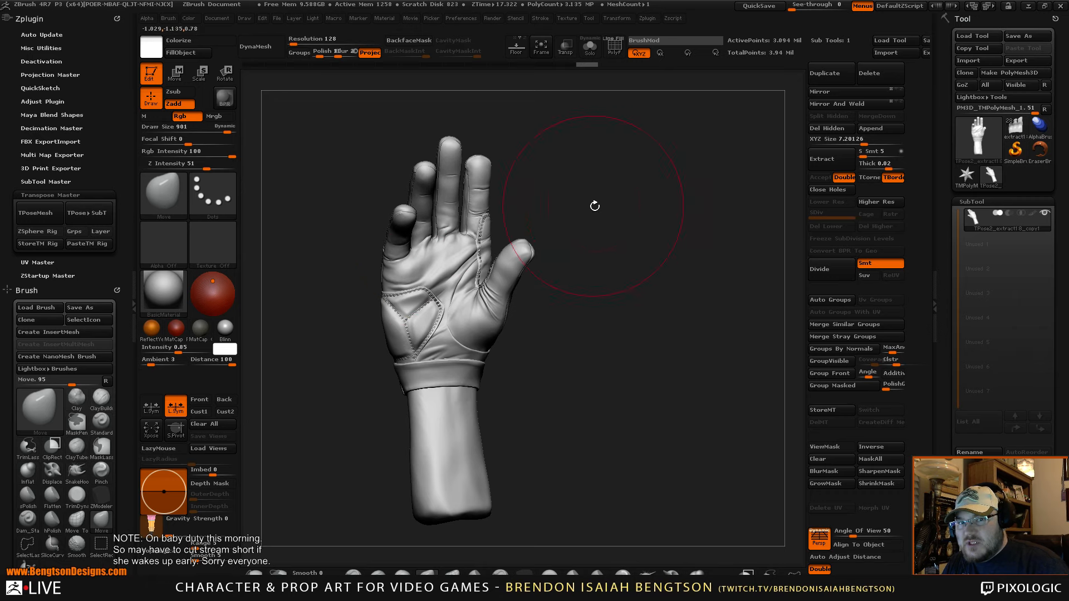
# - Transfer the reshaped posing mesh back to the original subtools with TPose>SubT
pyautogui.moveTo(595, 206); pyautogui.dragTo(670, 249)
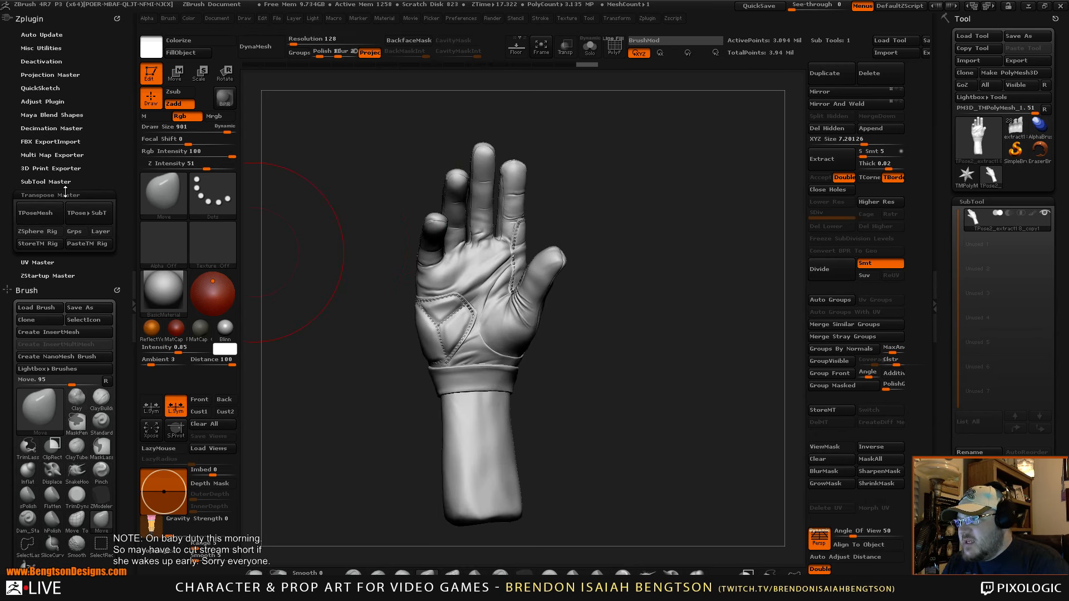
pyautogui.click(88, 213)
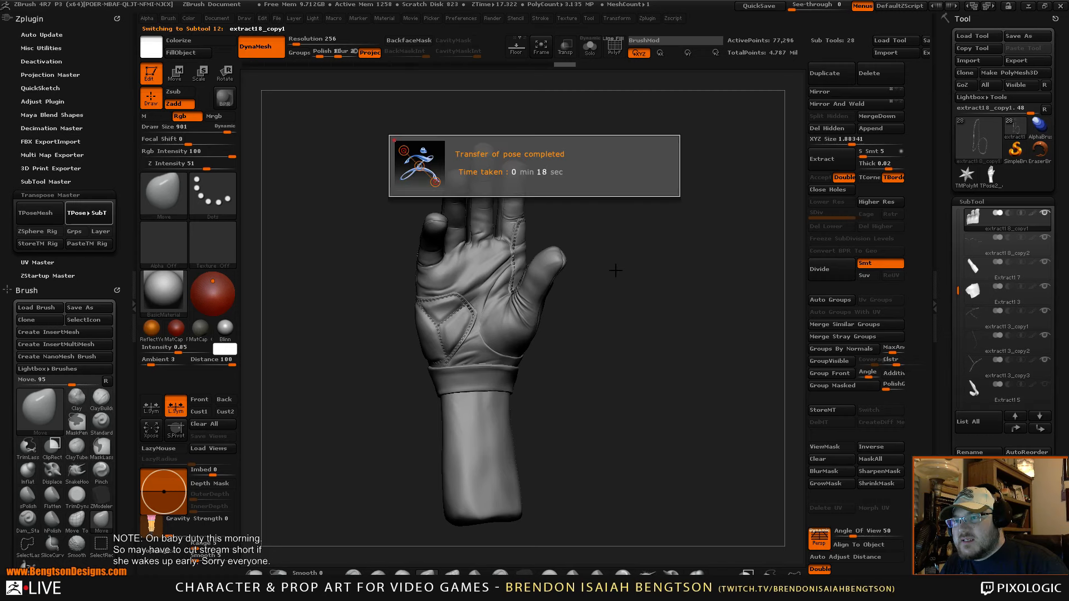
pyautogui.click(134, 285)
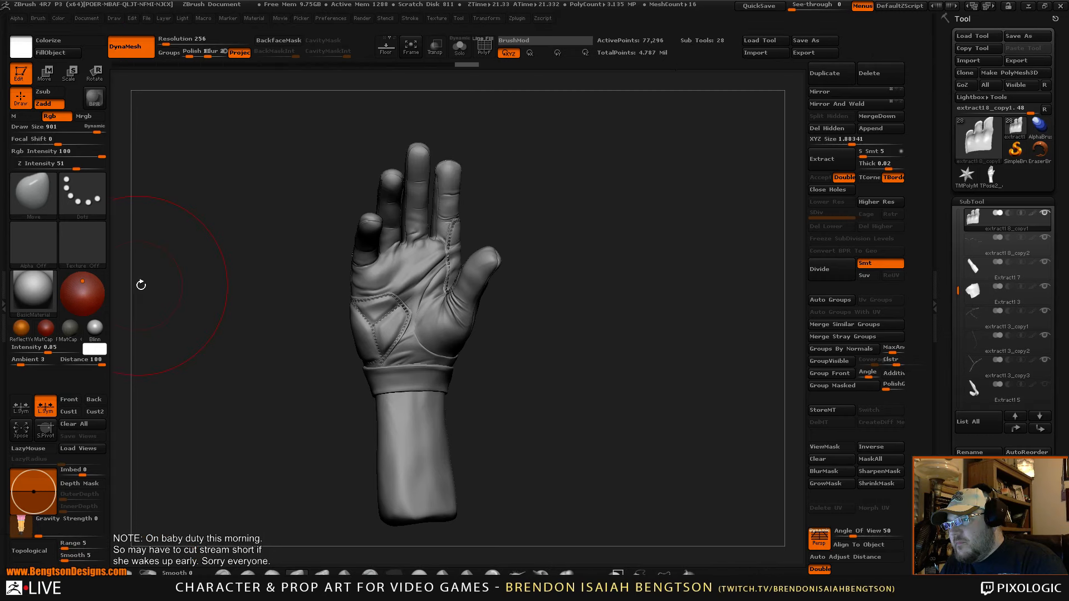
# - Switch to the Move Topological brush and set its draw size to 311
pyautogui.moveTo(141, 285); pyautogui.dragTo(504, 327)
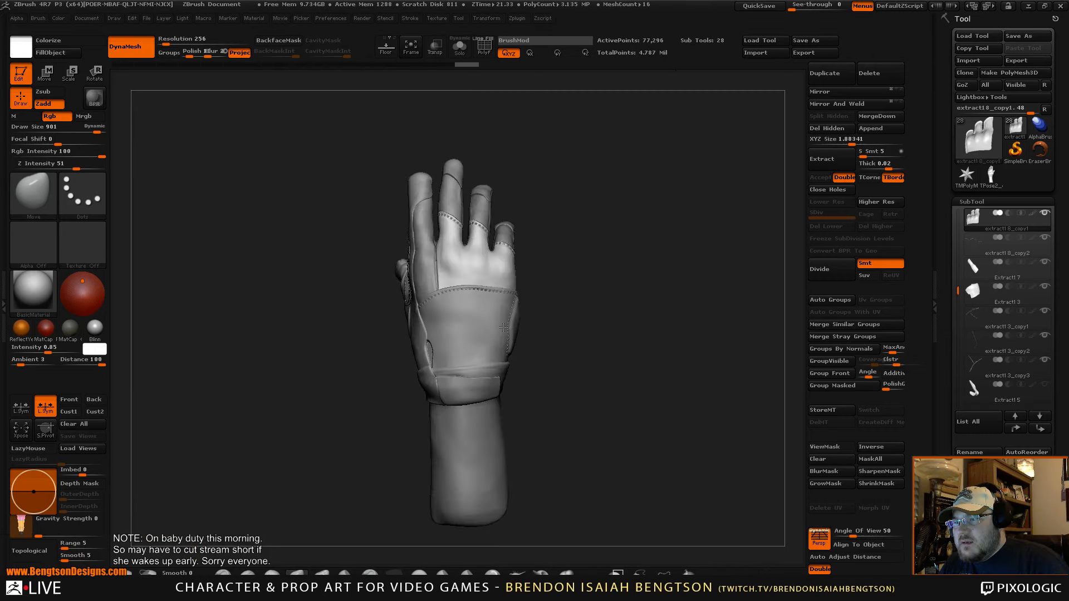
pyautogui.moveTo(685, 342)
pyautogui.mouseDown()
pyautogui.moveTo(495, 348)
pyautogui.moveTo(690, 328)
pyautogui.mouseUp()
pyautogui.press('b')
pyautogui.press('m')
pyautogui.press('t')
pyautogui.press('space')
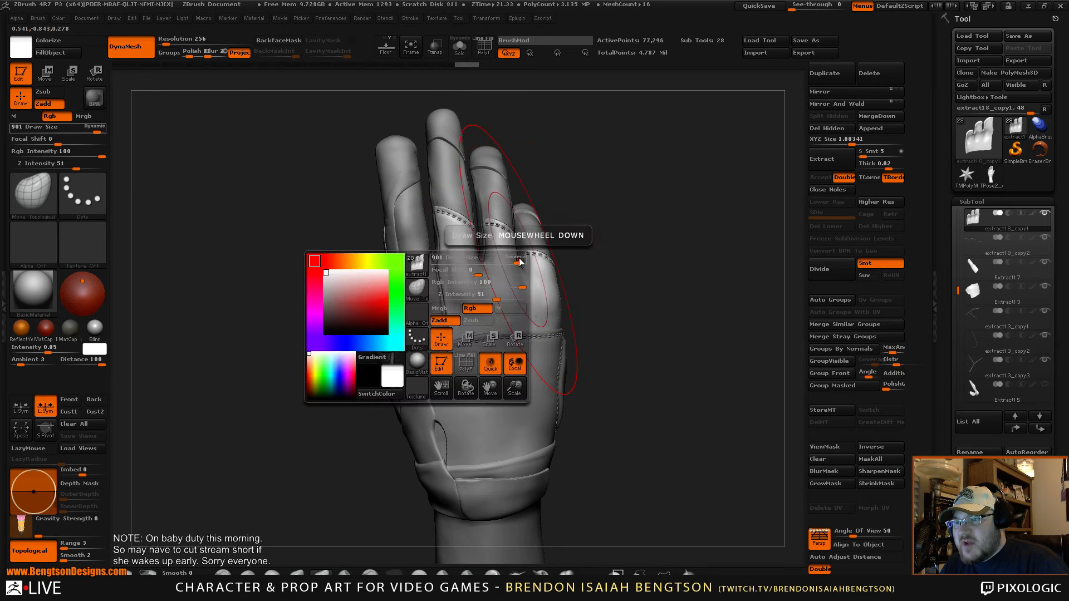
pyautogui.moveTo(517, 261); pyautogui.dragTo(474, 267)
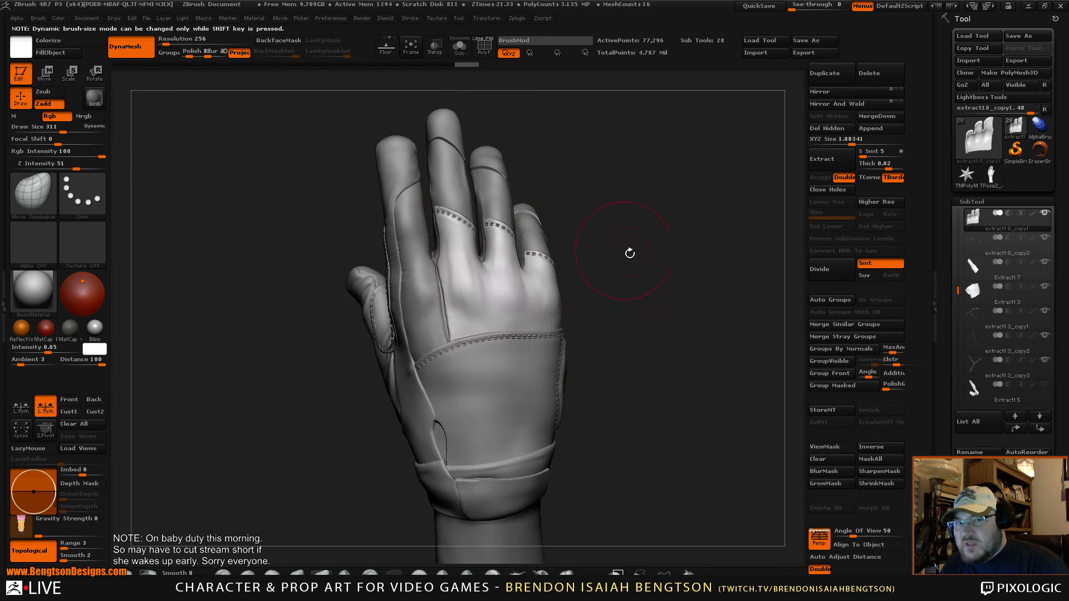
# - Make the back-of-hand panel below the knuckles the active subtool and set the draw size to 170
pyautogui.moveTo(628, 250); pyautogui.dragTo(699, 245)
pyautogui.keyDown('alt'); pyautogui.click(528, 327); pyautogui.keyUp('alt')
pyautogui.press('space')
pyautogui.moveTo(529, 324); pyautogui.dragTo(509, 325)
# - Compare the back of the glove with the reference photo using See-through, and restore full opacity
pyautogui.moveTo(686, 302)
pyautogui.mouseDown()
pyautogui.moveTo(692, 260)
pyautogui.moveTo(702, 288)
pyautogui.moveTo(686, 241)
pyautogui.mouseUp()
pyautogui.moveTo(795, 8); pyautogui.dragTo(840, 9)
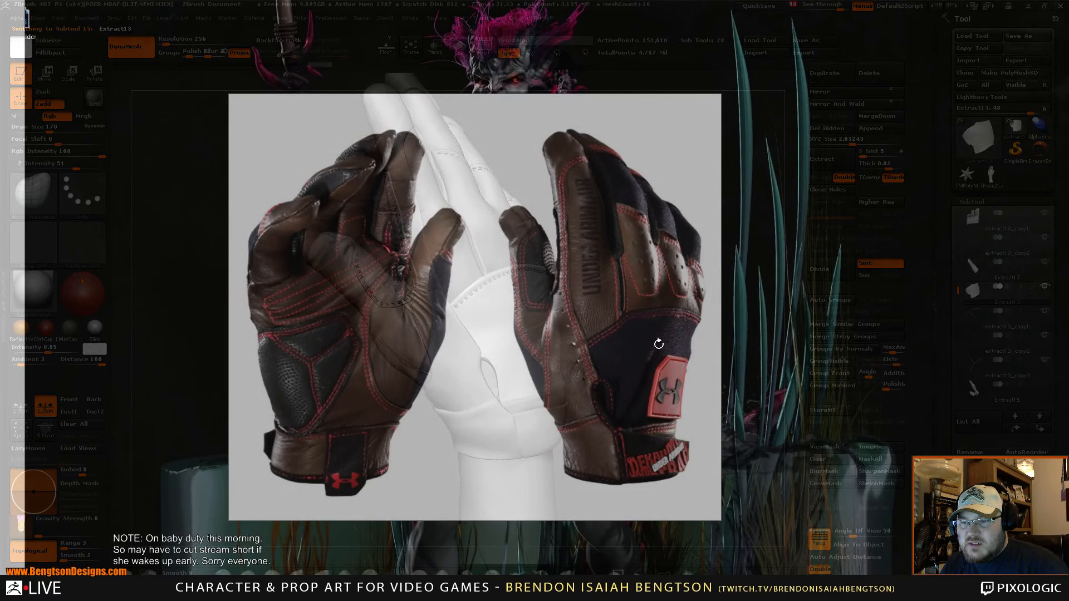
pyautogui.moveTo(840, 8); pyautogui.dragTo(791, 8)
# - Switch to the ClayBuildup brush and assign Alpha 01 to it
pyautogui.moveTo(660, 303); pyautogui.dragTo(696, 325)
pyautogui.press('b')
pyautogui.press('c')
pyautogui.press('b')
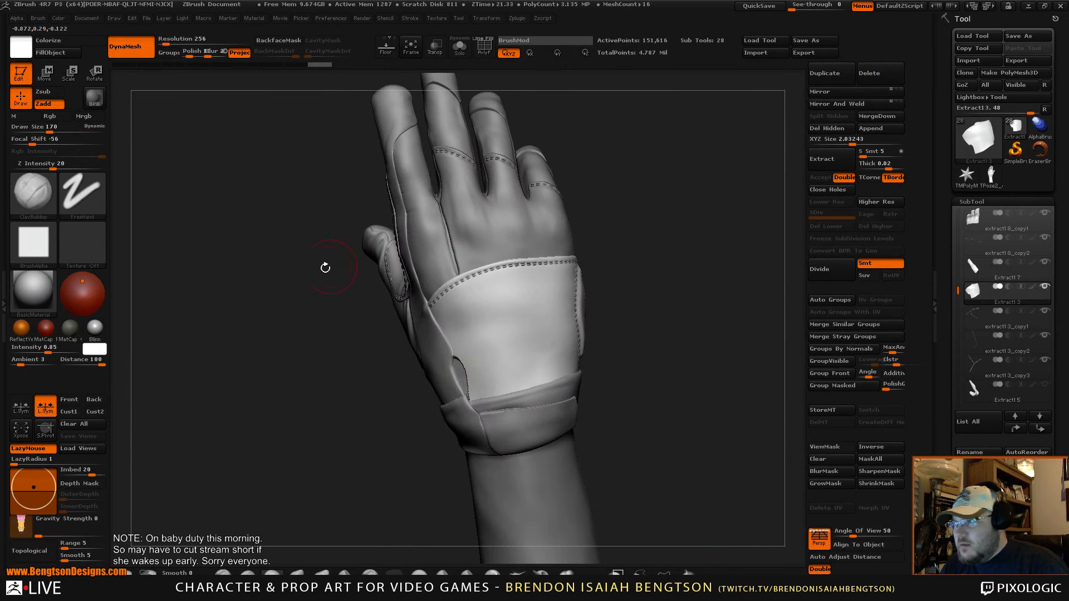
pyautogui.click(45, 253)
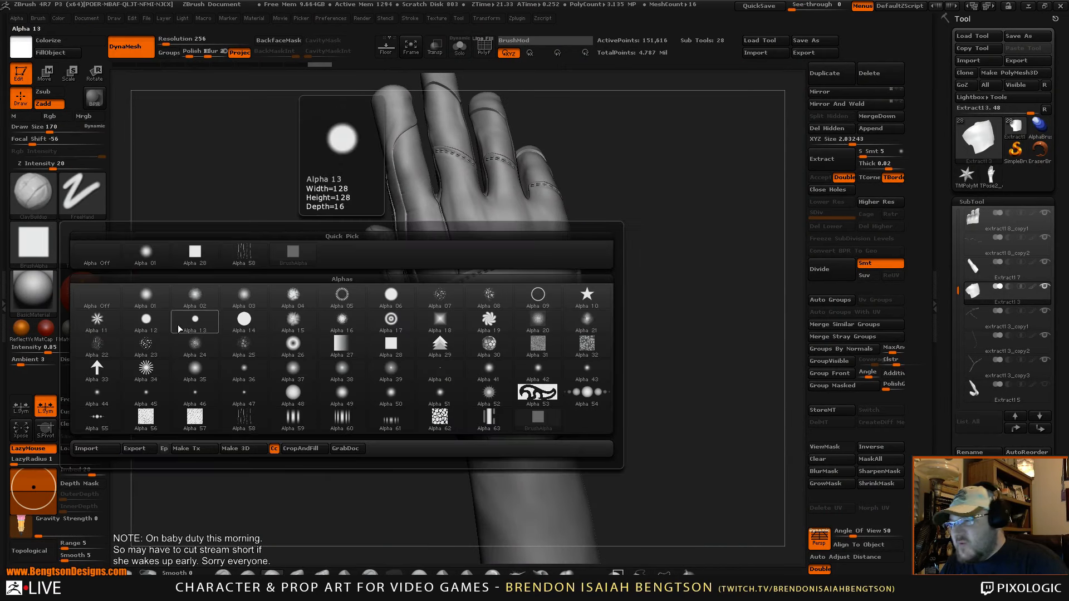
pyautogui.click(146, 295)
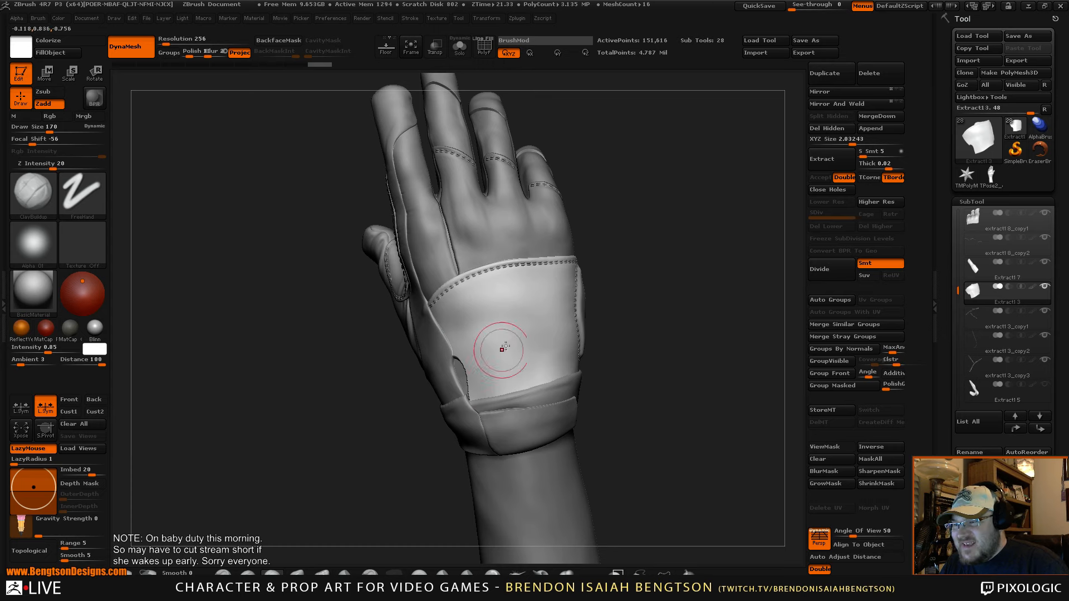
# - Smooth the panel beside the wrist opening, set the focal shift to -11 and sculpt a soft diagonal fold across the back-of-hand panel
pyautogui.moveTo(635, 262); pyautogui.dragTo(710, 265)
pyautogui.keyDown('shift'); pyautogui.moveTo(462, 358); pyautogui.dragTo(474, 375); pyautogui.keyUp('shift')
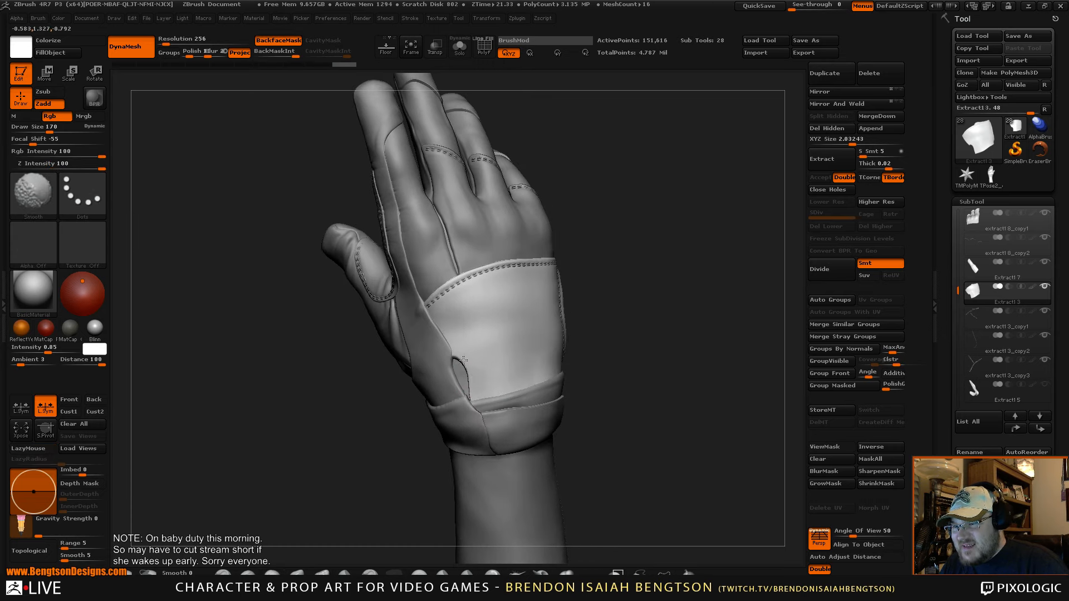
pyautogui.moveTo(623, 261); pyautogui.dragTo(637, 252)
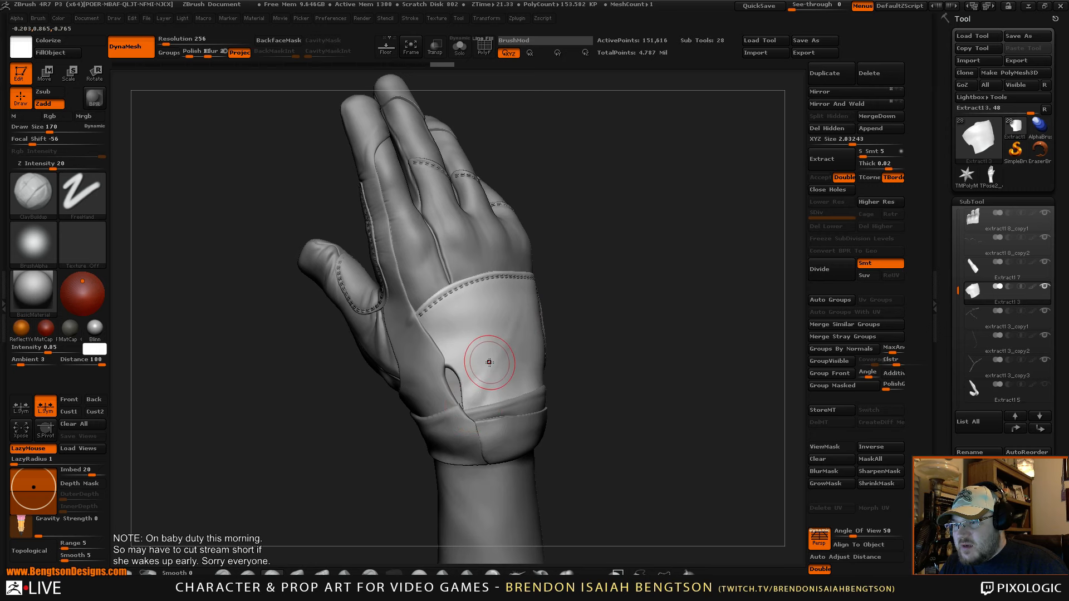
pyautogui.press('space')
pyautogui.moveTo(489, 351); pyautogui.dragTo(500, 352)
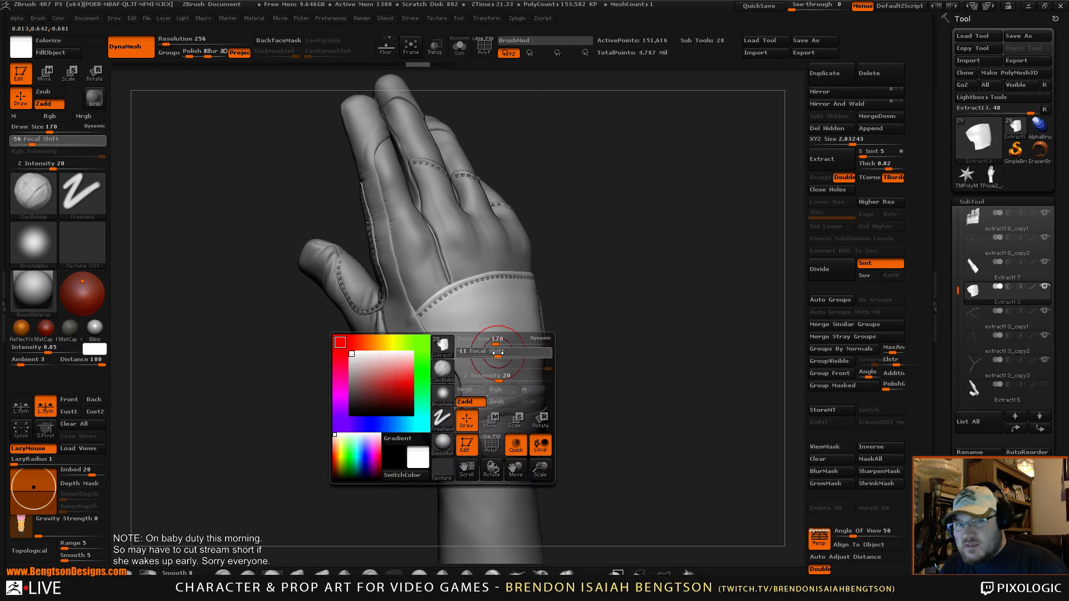
pyautogui.moveTo(601, 238); pyautogui.dragTo(438, 333)
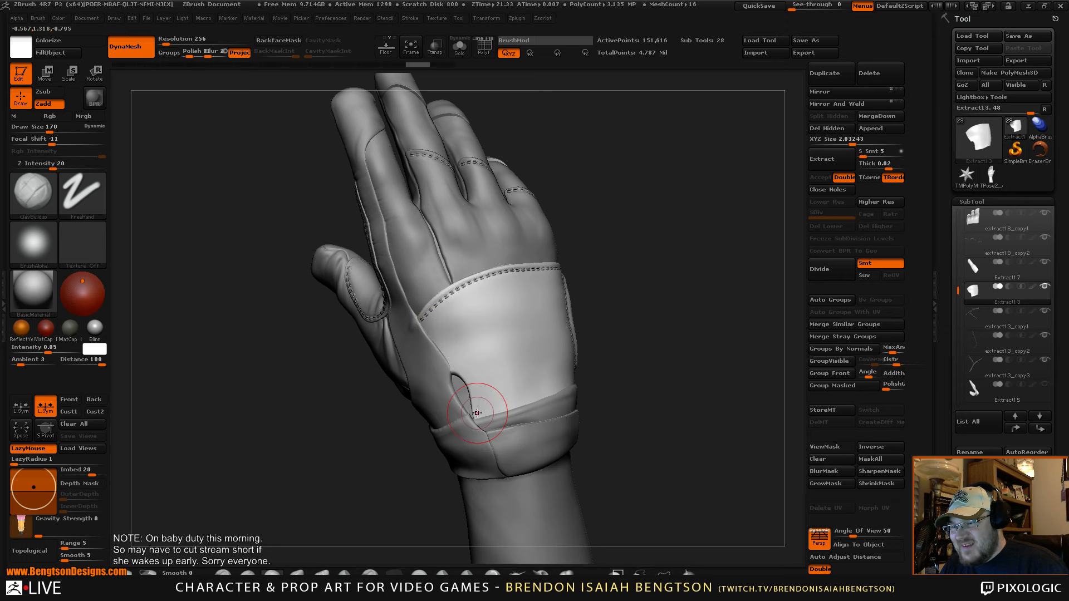
pyautogui.moveTo(489, 338); pyautogui.dragTo(512, 299)
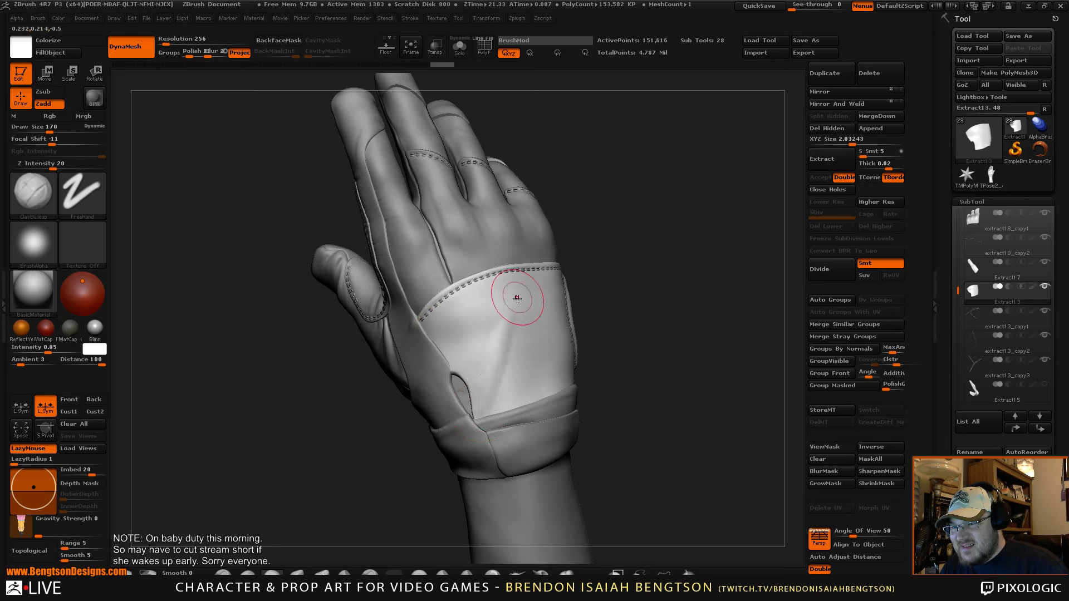
# - Set the draw size to 126 and strengthen the diagonal fold running up from the wrist opening
pyautogui.moveTo(665, 286)
pyautogui.mouseDown()
pyautogui.moveTo(534, 357)
pyautogui.moveTo(484, 367)
pyautogui.mouseUp()
pyautogui.press('space')
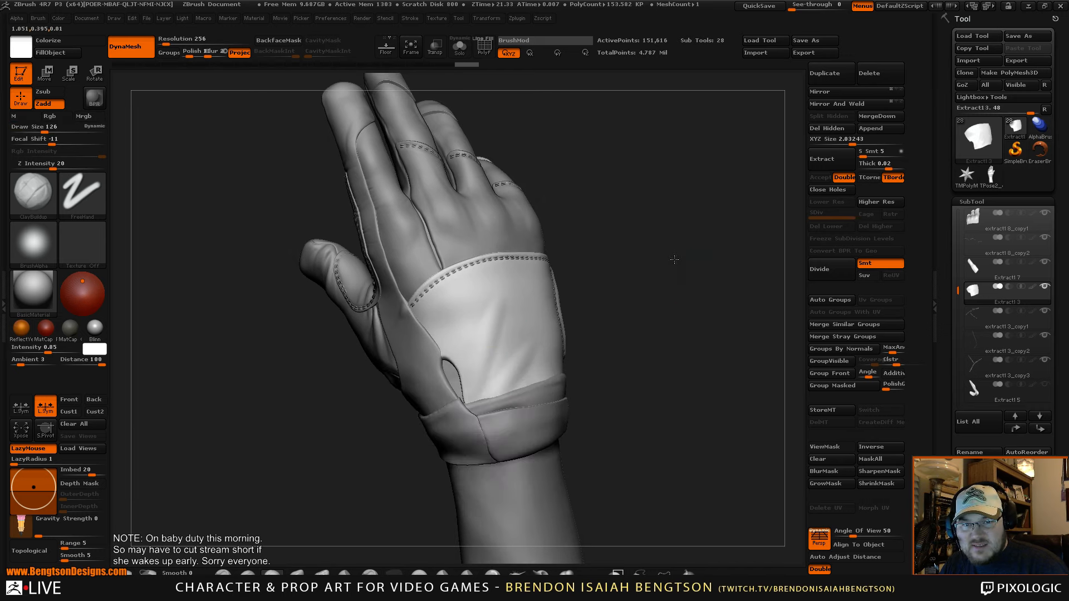
pyautogui.moveTo(674, 260); pyautogui.dragTo(686, 282)
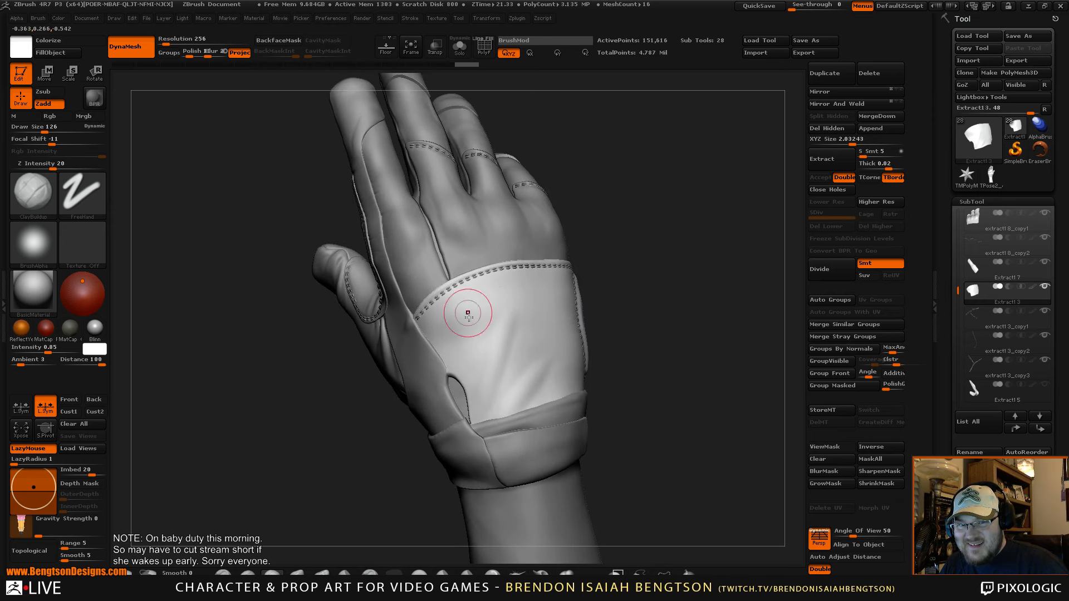
pyautogui.moveTo(477, 422); pyautogui.dragTo(523, 312)
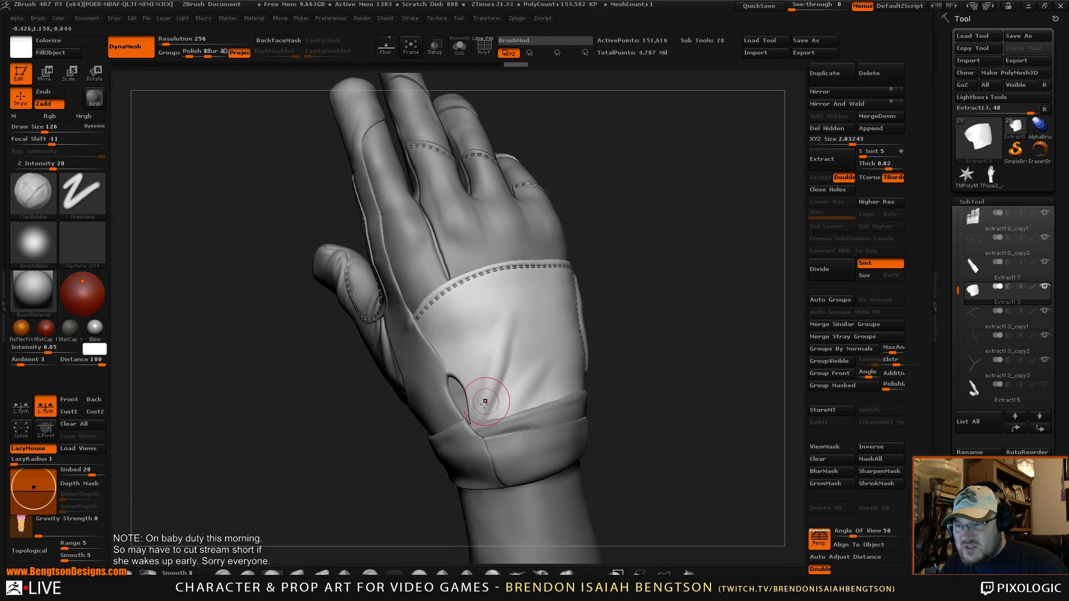
pyautogui.moveTo(510, 327); pyautogui.dragTo(524, 299)
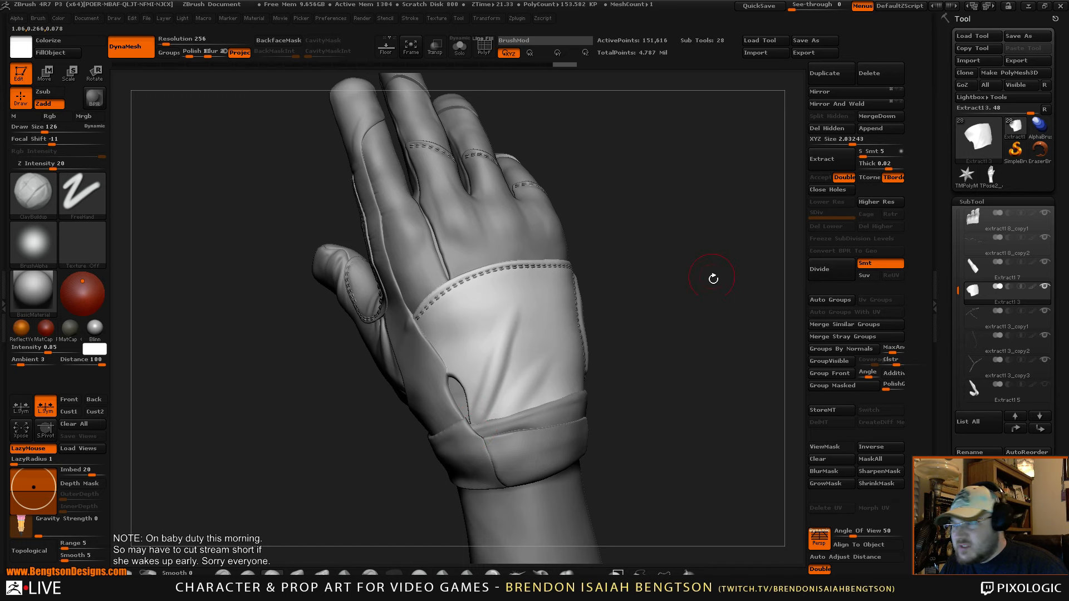
# - Set the draw size to 93 and sculpt finer folds fanning out from the corner beside the wrist opening
pyautogui.moveTo(714, 279); pyautogui.dragTo(688, 287)
pyautogui.press('space')
pyautogui.moveTo(455, 378)
pyautogui.mouseDown()
pyautogui.moveTo(449, 372)
pyautogui.moveTo(467, 405)
pyautogui.moveTo(460, 381)
pyautogui.mouseUp()
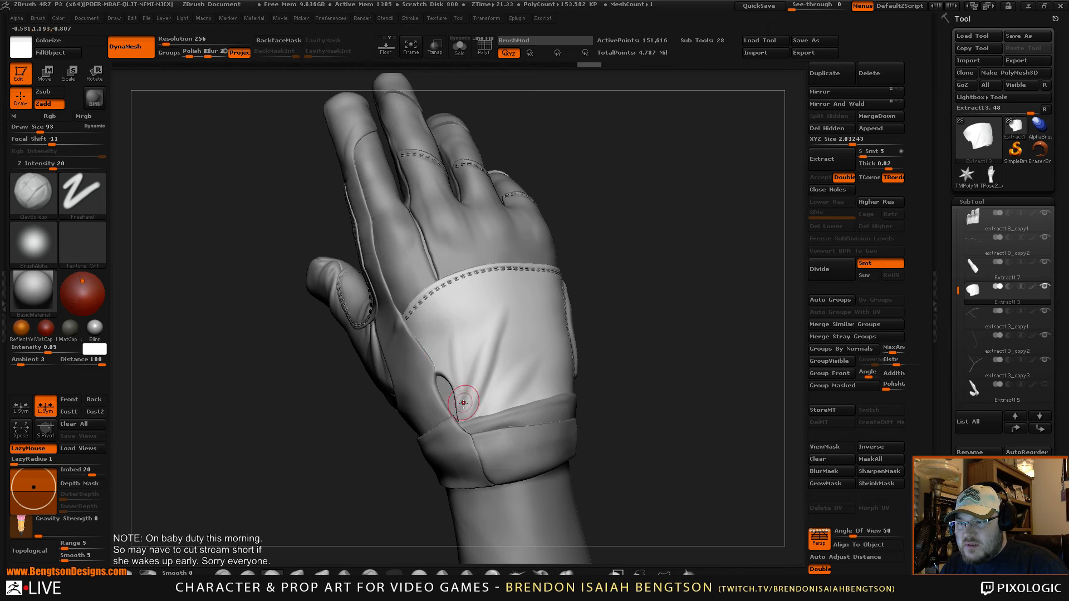
pyautogui.moveTo(695, 327); pyautogui.dragTo(724, 270)
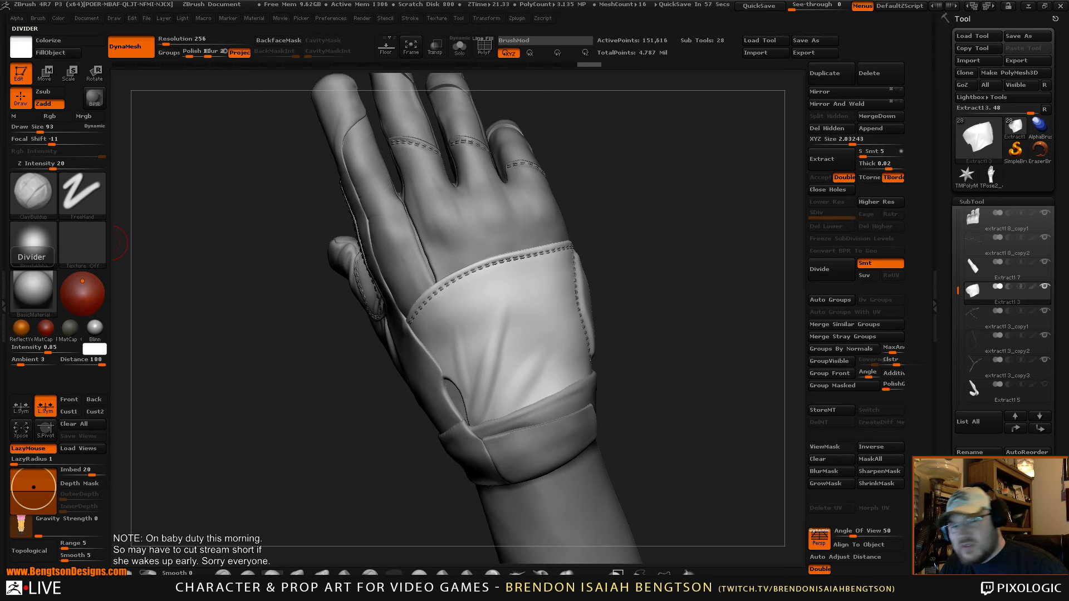
pyautogui.moveTo(674, 288); pyautogui.dragTo(650, 287)
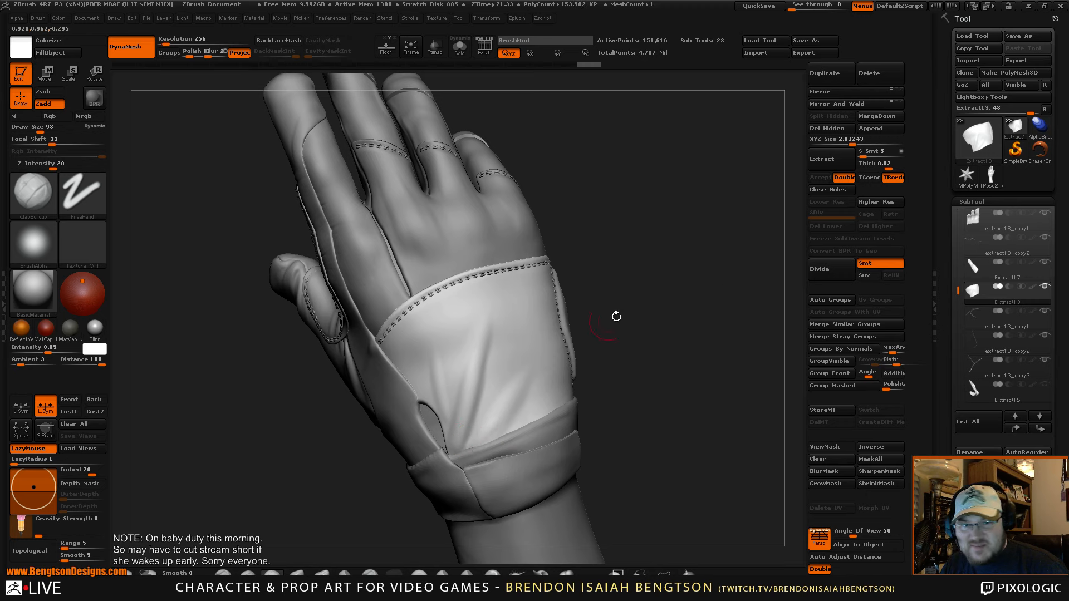
pyautogui.moveTo(730, 282); pyautogui.dragTo(678, 288)
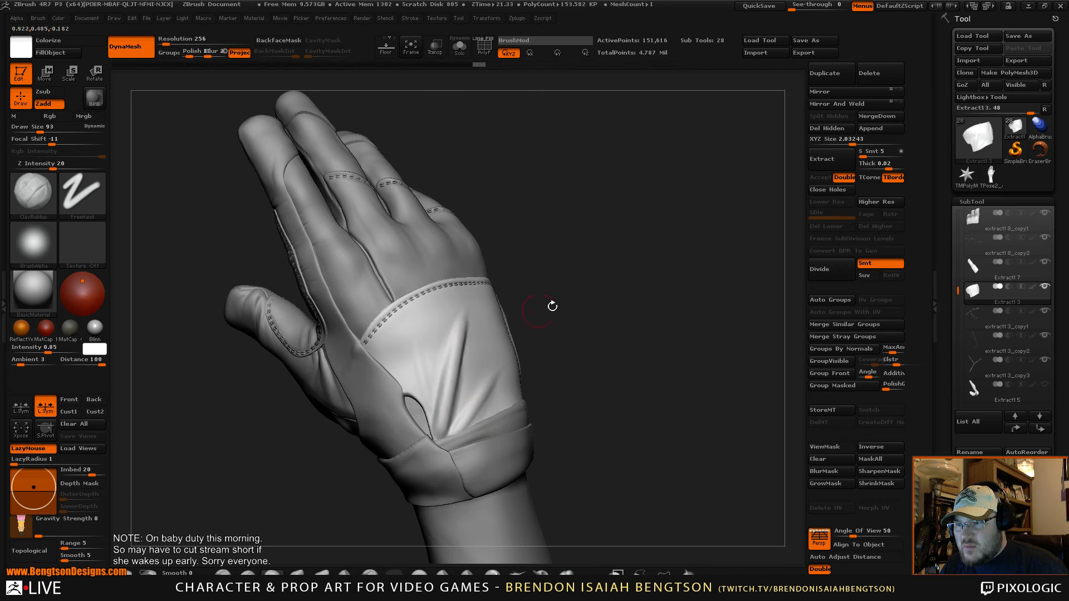
# - Smooth and soften the upper ends and edges of the diagonal folds on the back-of-hand panel
pyautogui.moveTo(552, 307); pyautogui.dragTo(465, 357)
pyautogui.moveTo(609, 311)
pyautogui.mouseDown()
pyautogui.moveTo(616, 362)
pyautogui.moveTo(644, 400)
pyautogui.moveTo(583, 443)
pyautogui.moveTo(563, 418)
pyautogui.moveTo(549, 419)
pyautogui.moveTo(596, 406)
pyautogui.moveTo(606, 434)
pyautogui.moveTo(654, 405)
pyautogui.moveTo(623, 387)
pyautogui.mouseUp()
pyautogui.keyDown('shift'); pyautogui.moveTo(478, 326); pyautogui.dragTo(484, 292); pyautogui.keyUp('shift')
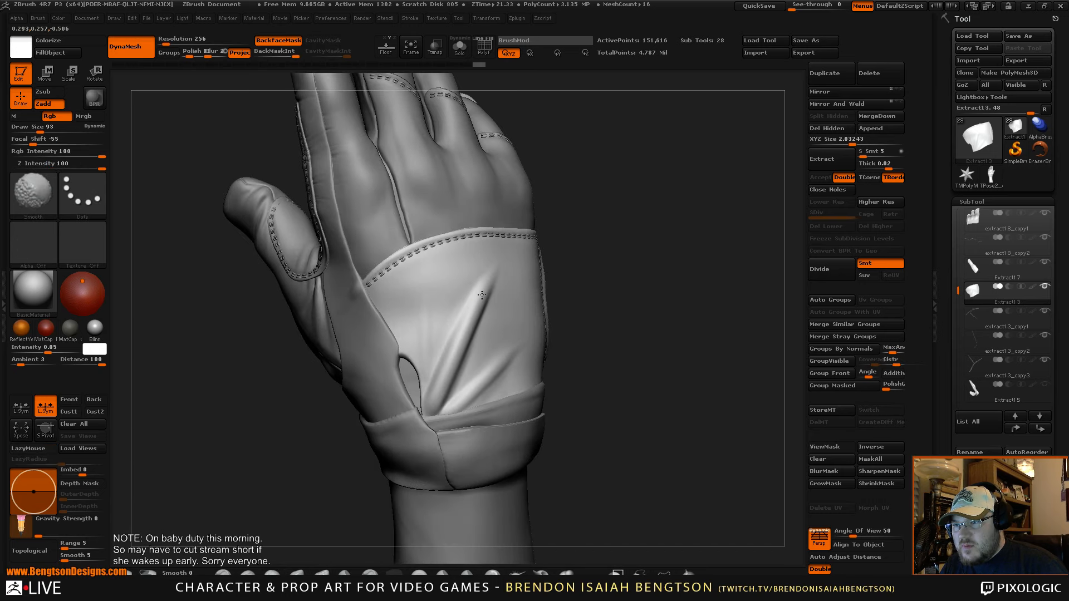
pyautogui.moveTo(699, 277)
pyautogui.mouseDown()
pyautogui.moveTo(677, 310)
pyautogui.moveTo(687, 300)
pyautogui.moveTo(654, 312)
pyautogui.mouseUp()
pyautogui.keyDown('shift'); pyautogui.moveTo(484, 324); pyautogui.dragTo(492, 329); pyautogui.keyUp('shift')
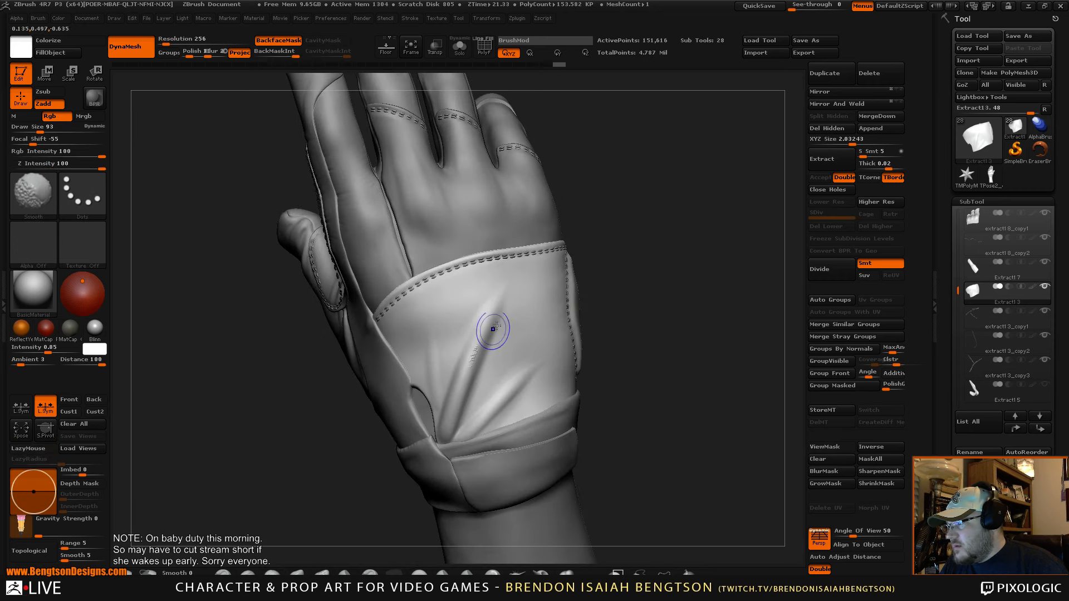
pyautogui.moveTo(691, 326)
pyautogui.mouseDown()
pyautogui.moveTo(702, 329)
pyautogui.moveTo(694, 372)
pyautogui.moveTo(682, 372)
pyautogui.mouseUp()
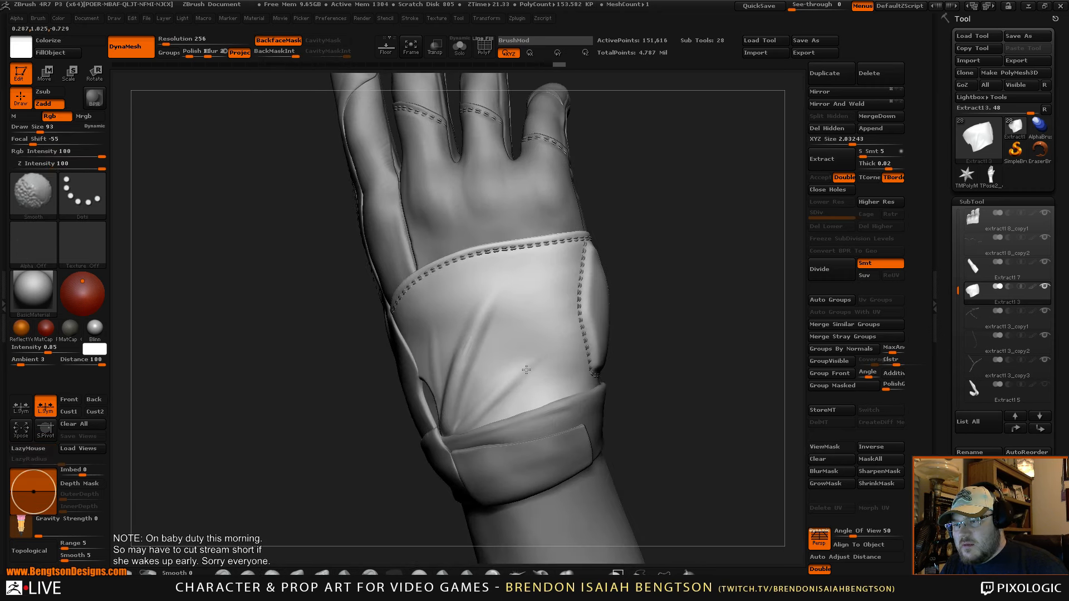
pyautogui.moveTo(685, 317)
pyautogui.mouseDown()
pyautogui.moveTo(692, 295)
pyautogui.moveTo(690, 390)
pyautogui.mouseUp()
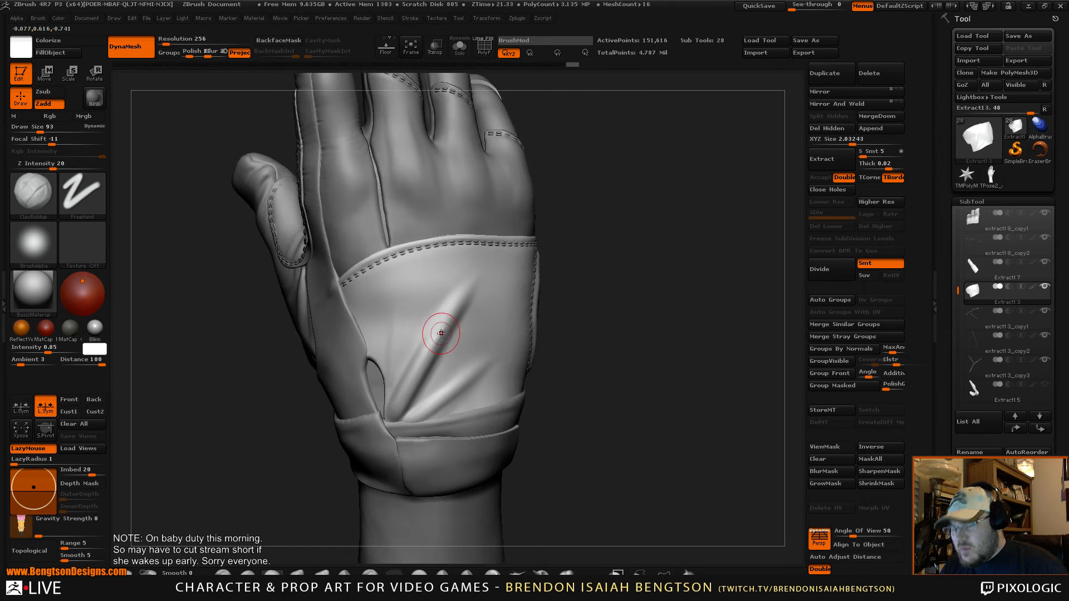
# - Isolate the back-of-hand panel with Solo, check its inner side and enable BackfaceMask for the ClayBuildup brush
pyautogui.hotkey('shift', 's')
pyautogui.moveTo(558, 246); pyautogui.dragTo(693, 276)
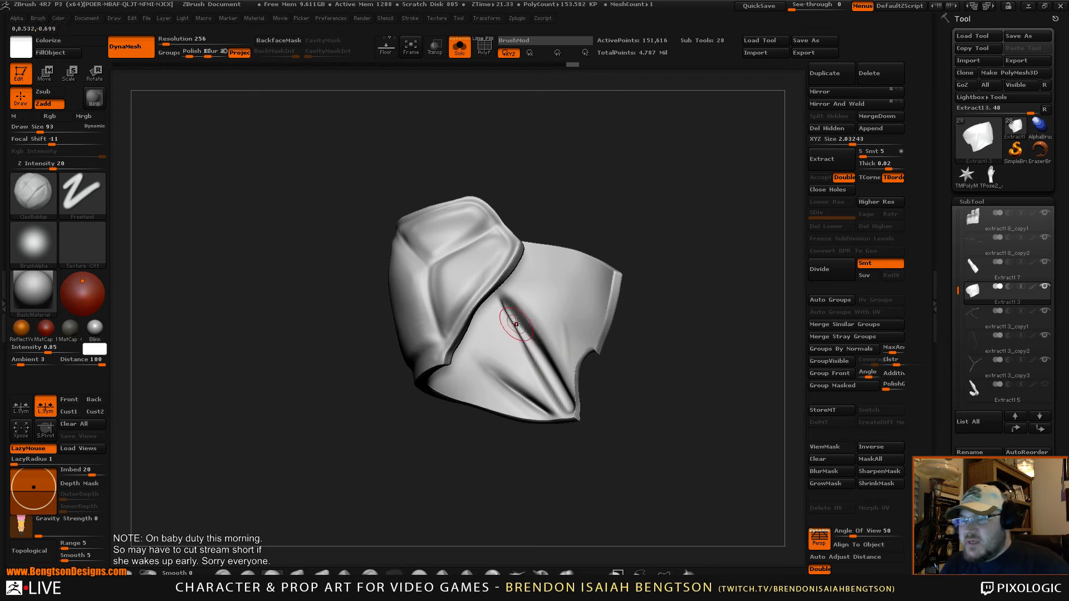
pyautogui.moveTo(412, 211); pyautogui.dragTo(281, 72)
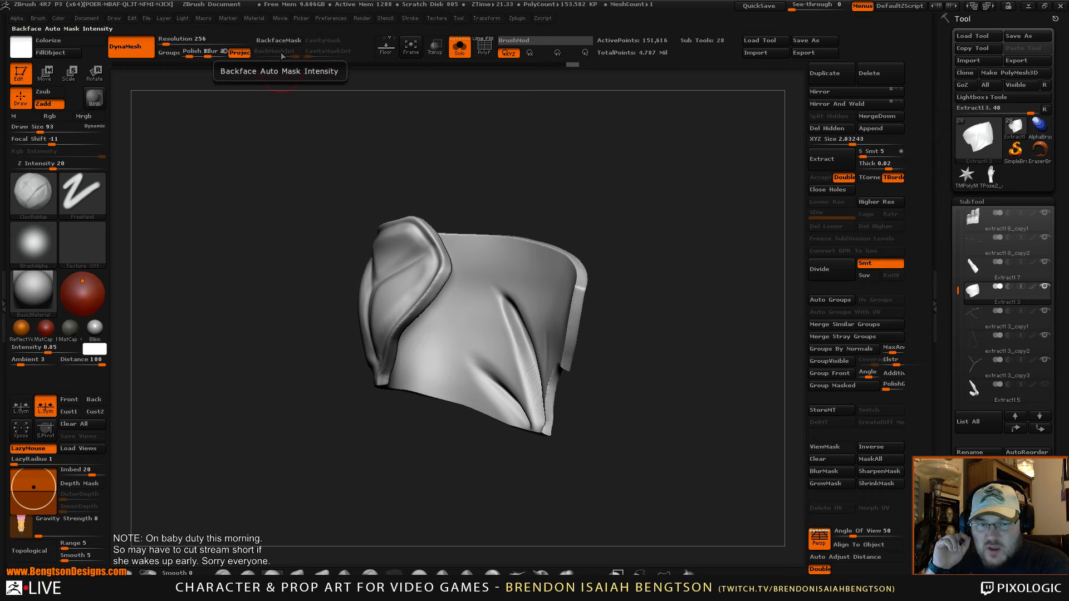
pyautogui.hotkey('ctrl', 'z')
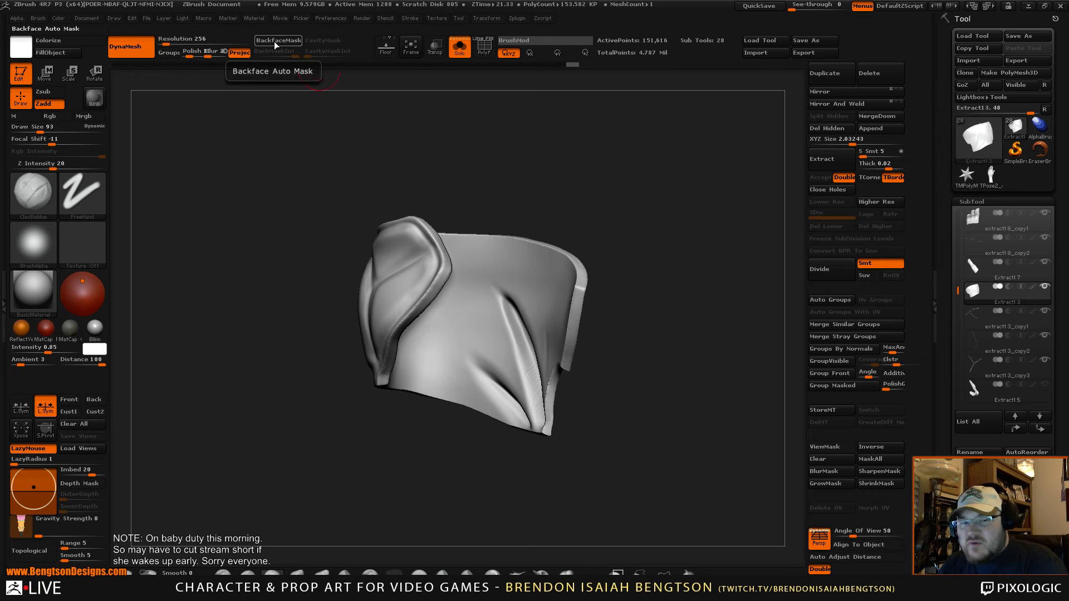
pyautogui.moveTo(646, 210); pyautogui.dragTo(628, 237)
pyautogui.moveTo(630, 241); pyautogui.dragTo(653, 220)
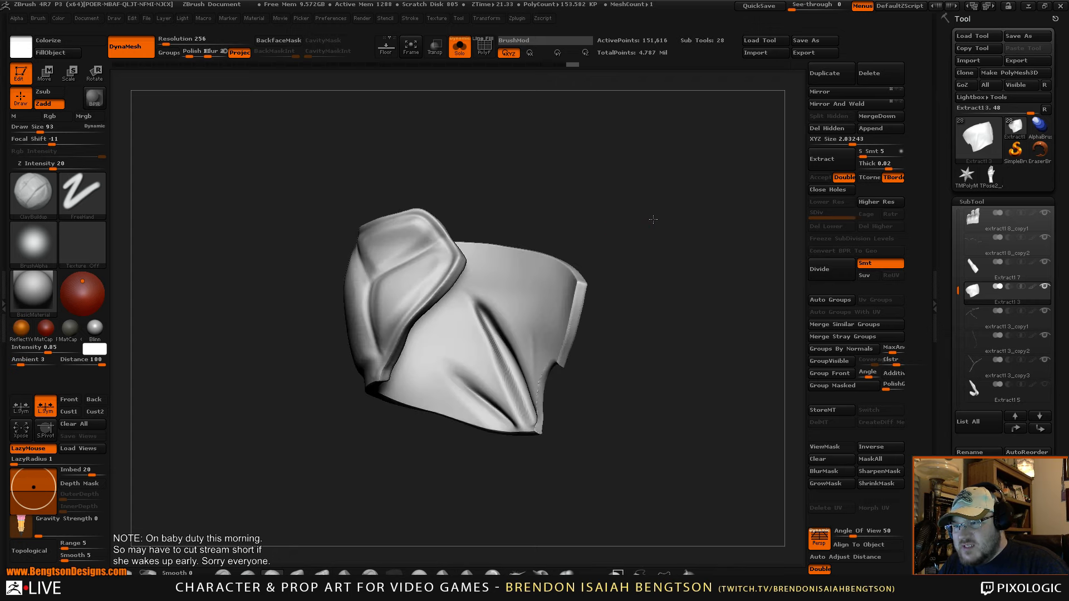
pyautogui.click(280, 42)
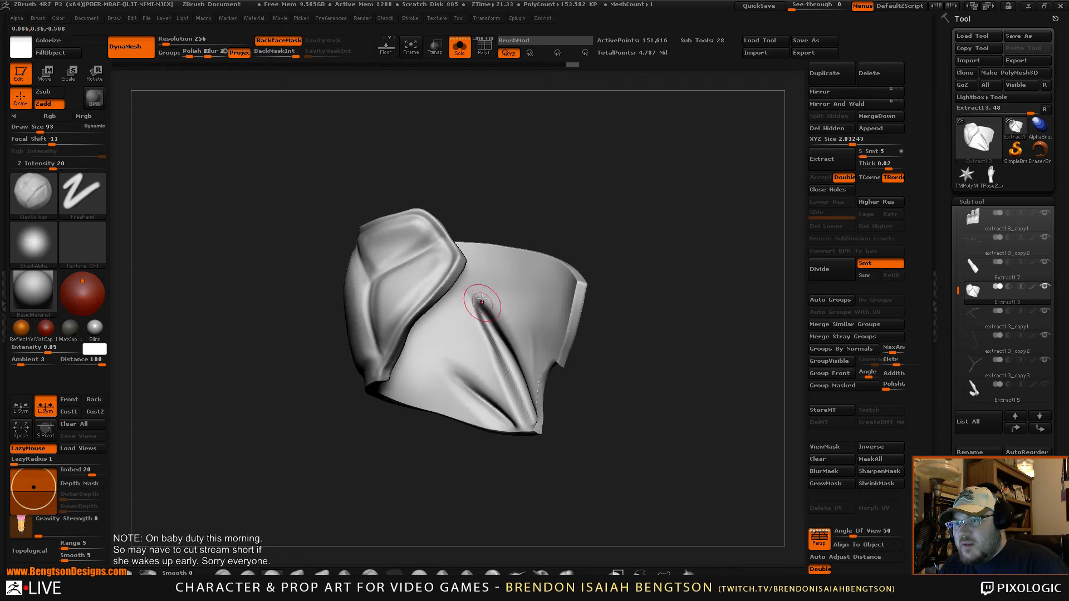
# - Build up clay in the upper part of the long groove on the panel's inner side
pyautogui.moveTo(482, 299); pyautogui.dragTo(572, 162, button='right')
pyautogui.moveTo(572, 163); pyautogui.dragTo(604, 141)
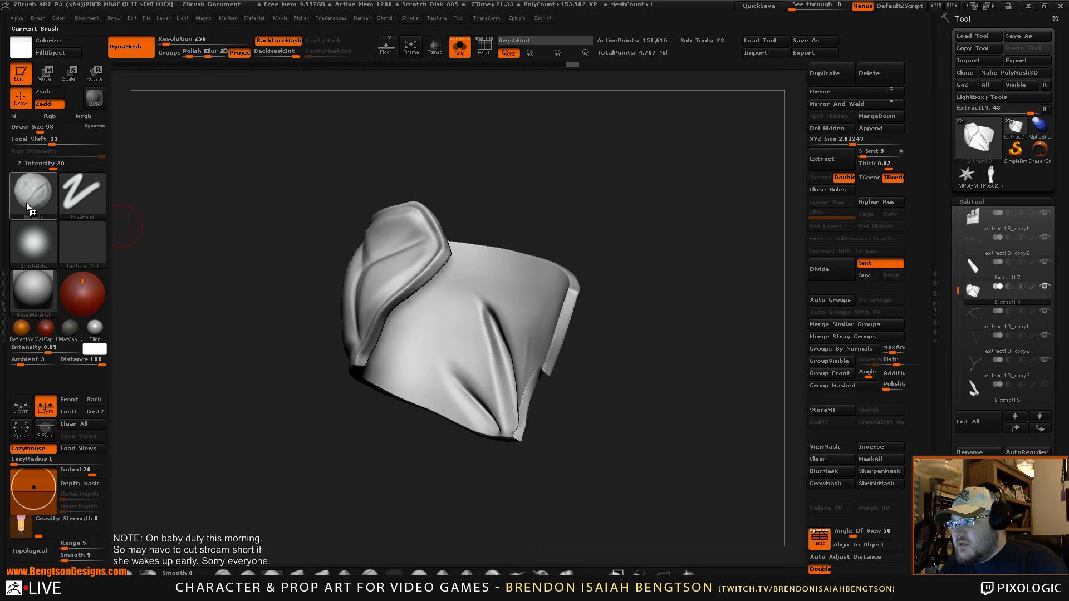
pyautogui.moveTo(484, 316)
pyautogui.mouseDown()
pyautogui.moveTo(492, 334)
pyautogui.moveTo(494, 312)
pyautogui.moveTo(501, 350)
pyautogui.mouseUp()
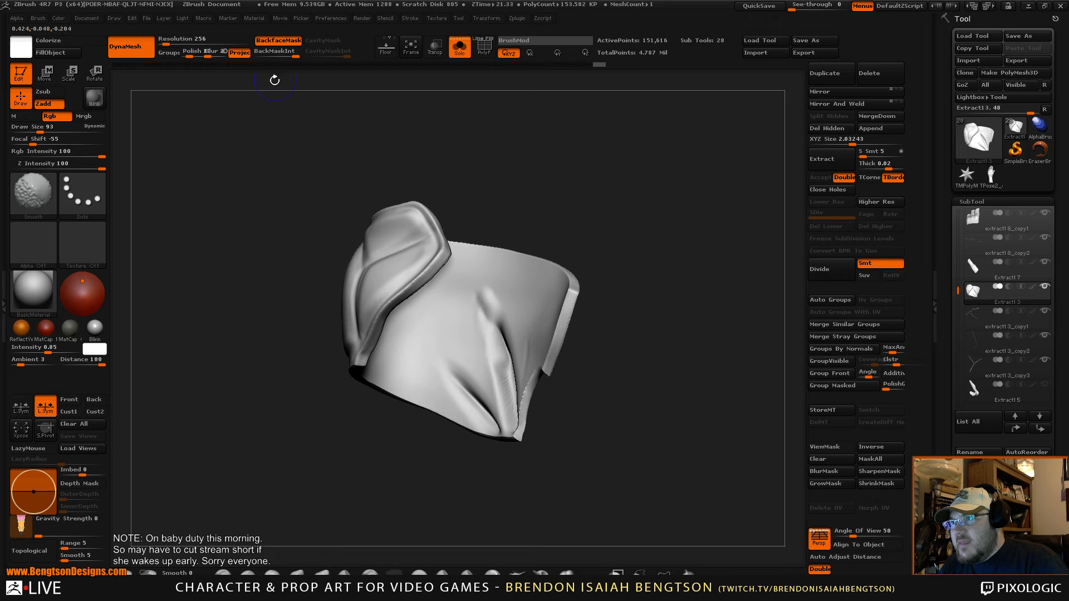
# - Smooth the filled groove and the neighbouring creases on the panel's inner side with BackfaceMask on
pyautogui.press('shift')
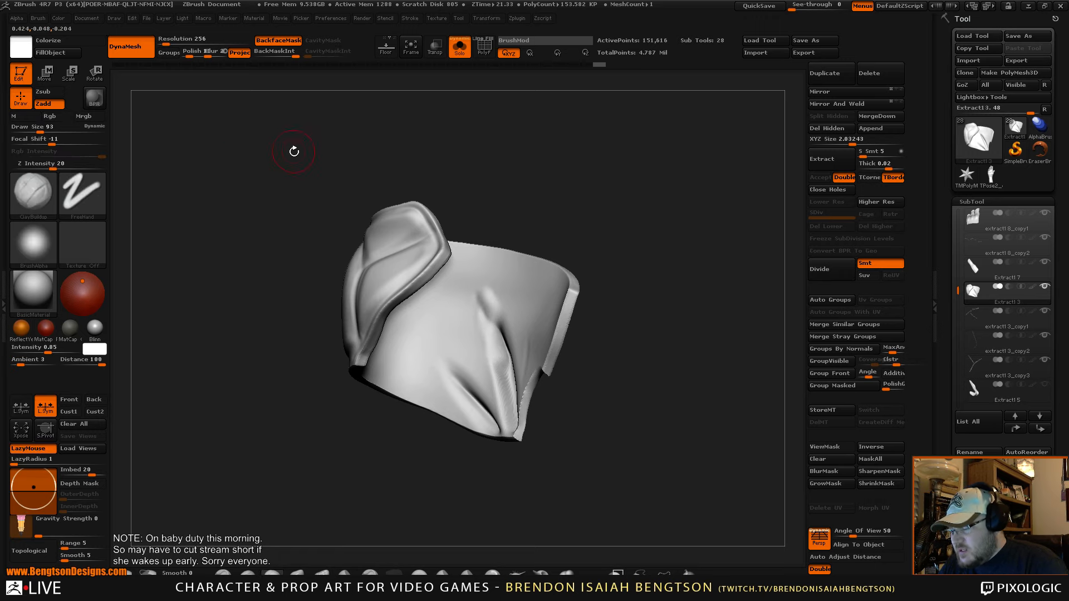
pyautogui.press('shift')
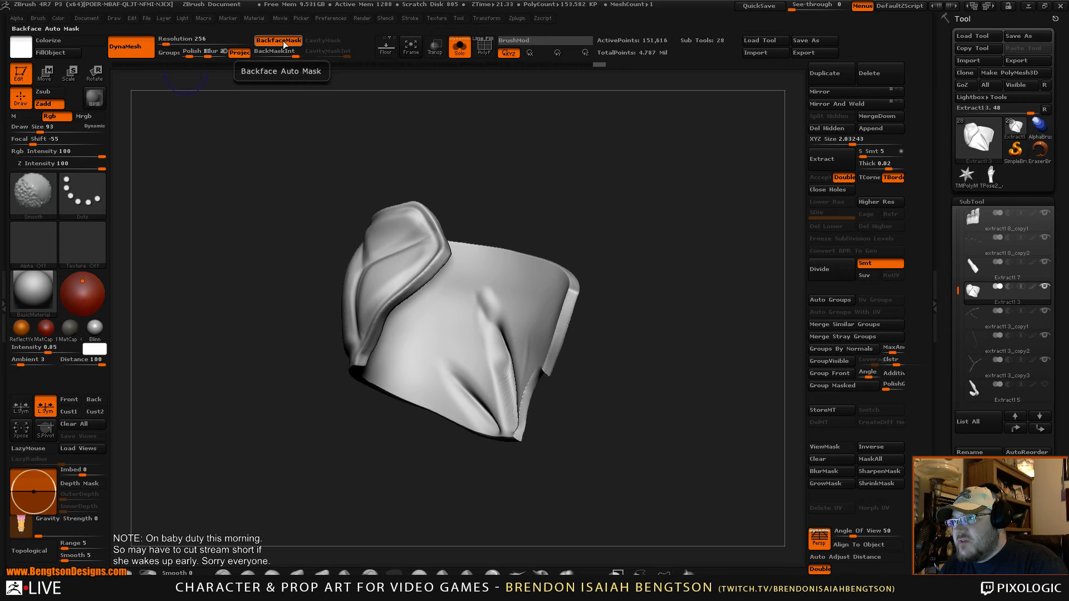
pyautogui.press('shift')
pyautogui.moveTo(549, 170); pyautogui.dragTo(582, 181)
pyautogui.press('shift')
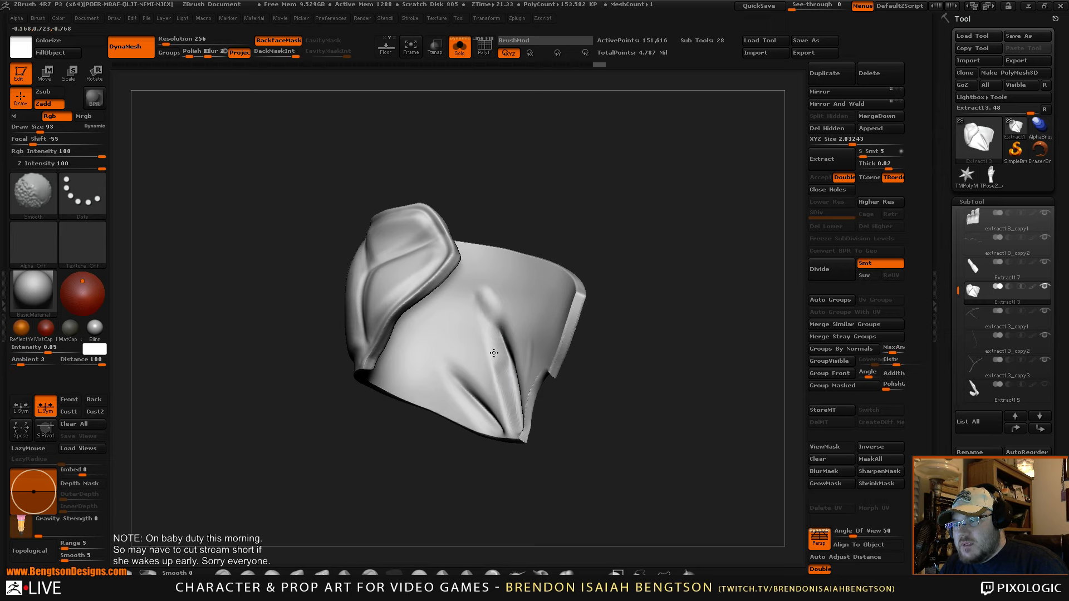
pyautogui.keyDown('shift'); pyautogui.moveTo(494, 353); pyautogui.dragTo(516, 316); pyautogui.keyUp('shift')
pyautogui.moveTo(563, 216); pyautogui.dragTo(600, 224)
pyautogui.press('shift')
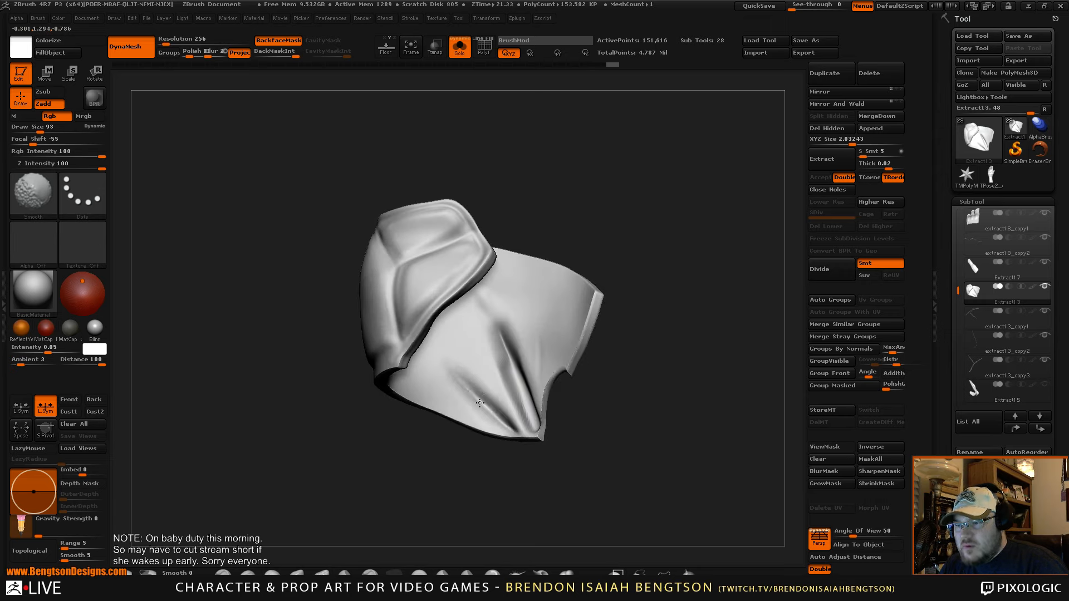
pyautogui.keyDown('shift'); pyautogui.moveTo(527, 333); pyautogui.dragTo(535, 312); pyautogui.keyUp('shift')
pyautogui.moveTo(636, 224)
pyautogui.keyDown('alt'); pyautogui.mouseDown()
pyautogui.moveTo(600, 246)
pyautogui.moveTo(596, 256)
pyautogui.moveTo(619, 257)
pyautogui.mouseUp(); pyautogui.keyUp('alt')
pyautogui.press('shift')
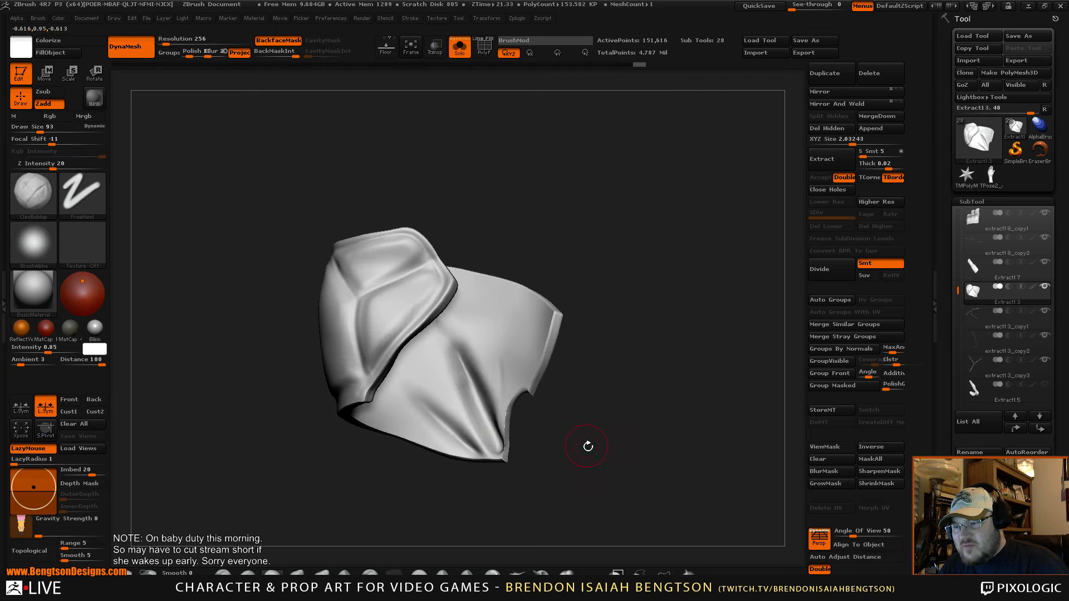
# - Fill the groove's lower end near the inner corner of the panel and smooth the surrounding creases
pyautogui.moveTo(587, 444); pyautogui.dragTo(505, 454)
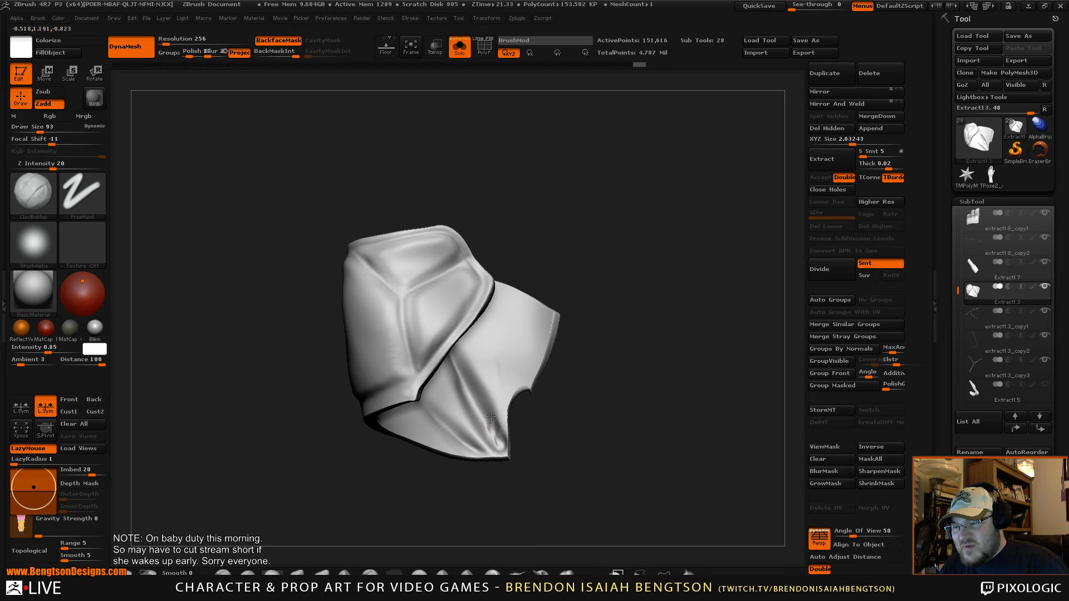
pyautogui.press('shift')
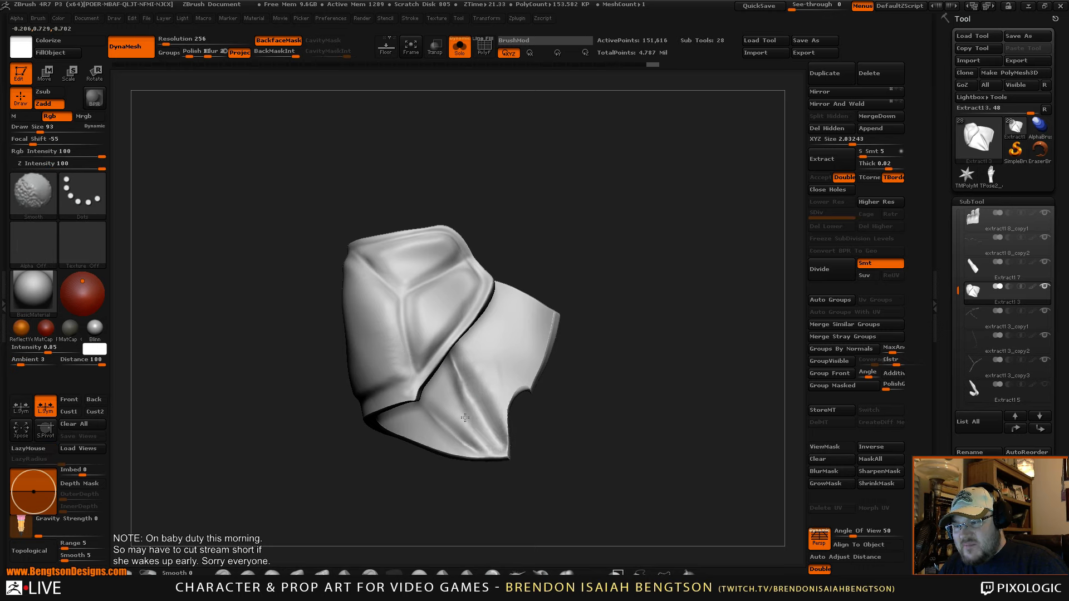
pyautogui.moveTo(587, 450); pyautogui.dragTo(566, 436)
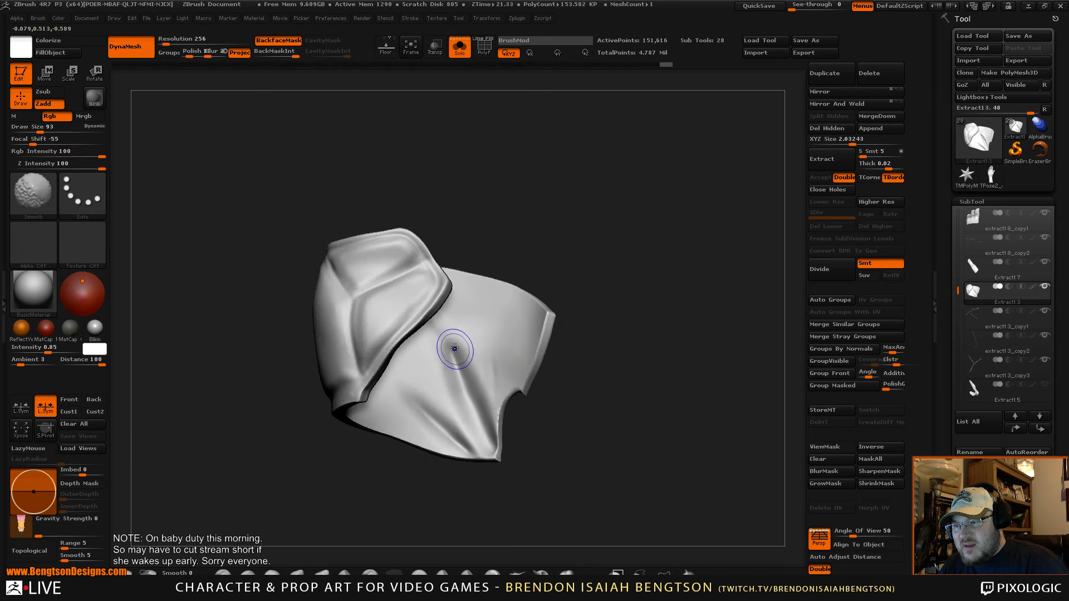
# - Fill and smooth the remaining creases on the panel's inner side with ClayBuildup at draw size 155, and show the whole glove again
pyautogui.press('space')
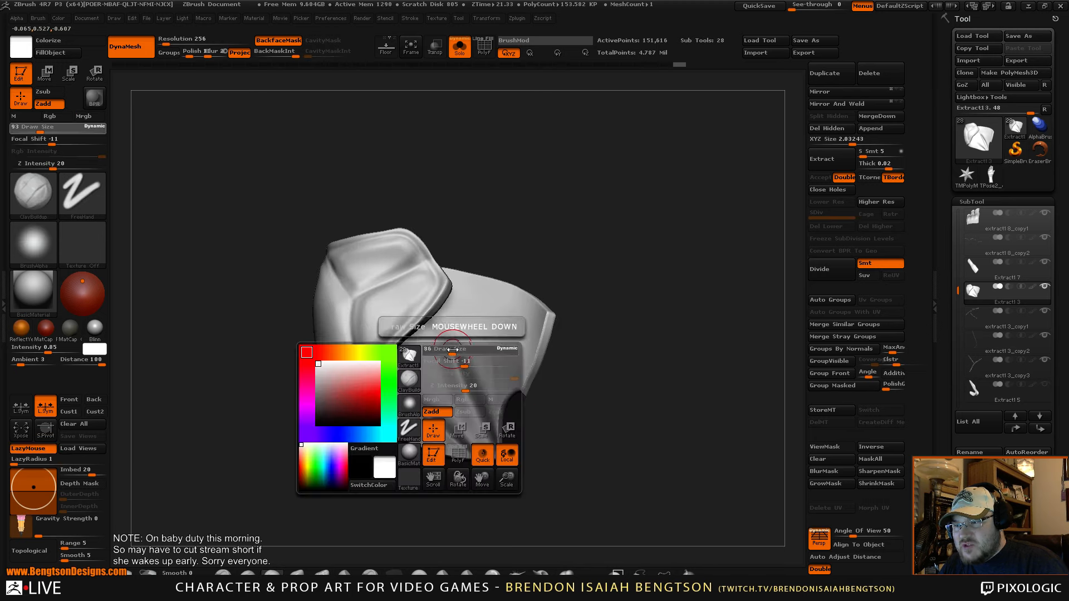
pyautogui.moveTo(447, 328); pyautogui.dragTo(461, 330)
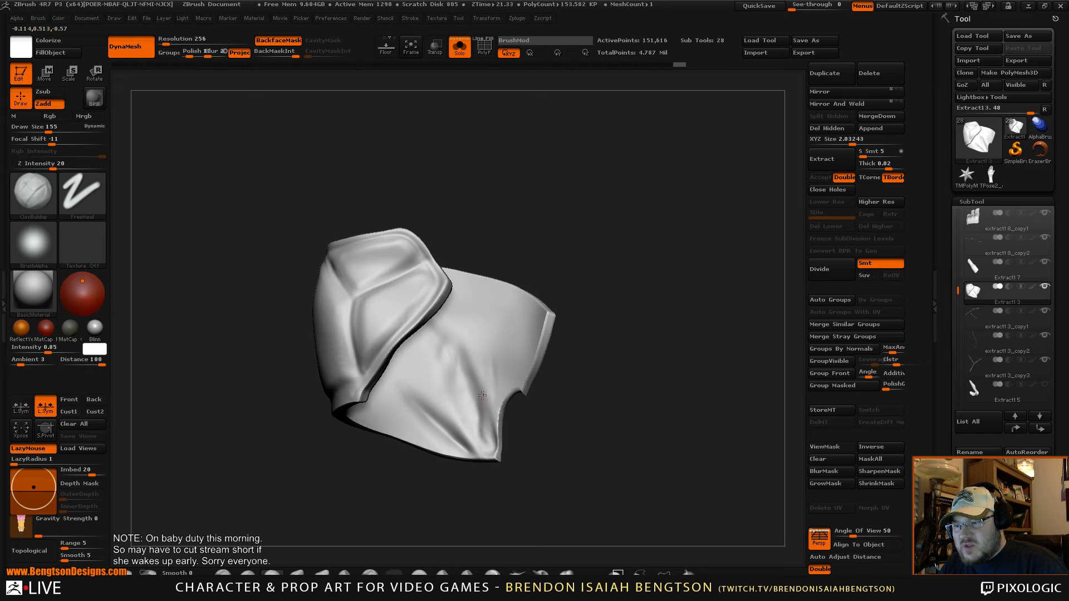
pyautogui.press('shift')
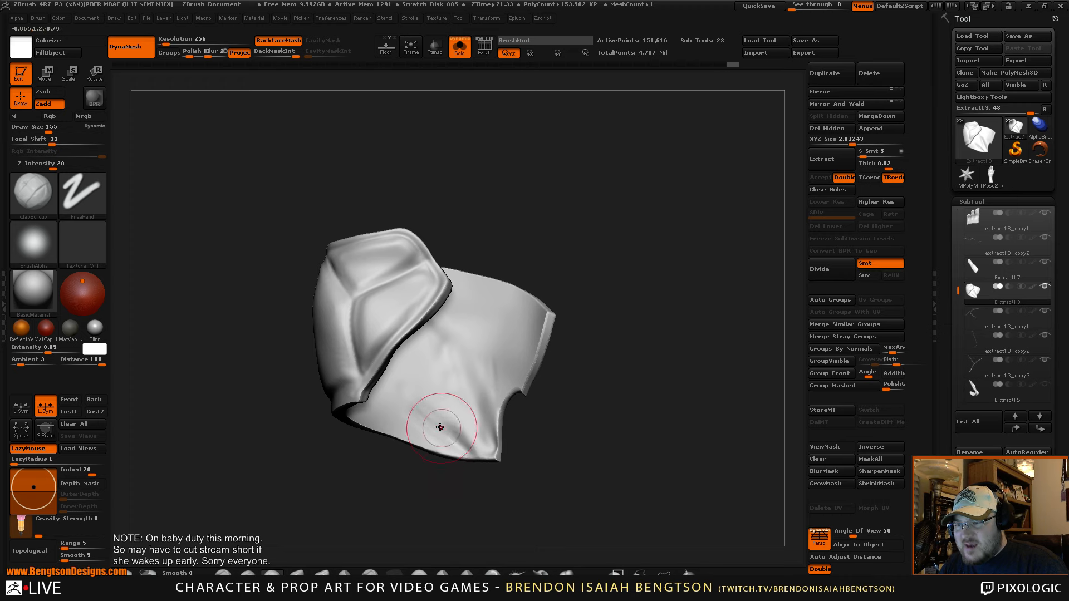
pyautogui.moveTo(534, 435)
pyautogui.mouseDown()
pyautogui.moveTo(624, 431)
pyautogui.moveTo(520, 477)
pyautogui.moveTo(505, 382)
pyautogui.mouseUp()
pyautogui.hotkey('alt', 's')
# - Refine the folds at the back-of-hand panel's lower corner with Dam_Standard at draw size 150 and smooth the area
pyautogui.moveTo(586, 324)
pyautogui.mouseDown()
pyautogui.moveTo(646, 340)
pyautogui.moveTo(673, 331)
pyautogui.moveTo(670, 310)
pyautogui.moveTo(676, 360)
pyautogui.moveTo(694, 353)
pyautogui.moveTo(678, 371)
pyautogui.moveTo(682, 353)
pyautogui.moveTo(537, 316)
pyautogui.moveTo(632, 385)
pyautogui.moveTo(618, 388)
pyautogui.mouseUp()
pyautogui.press('shift')
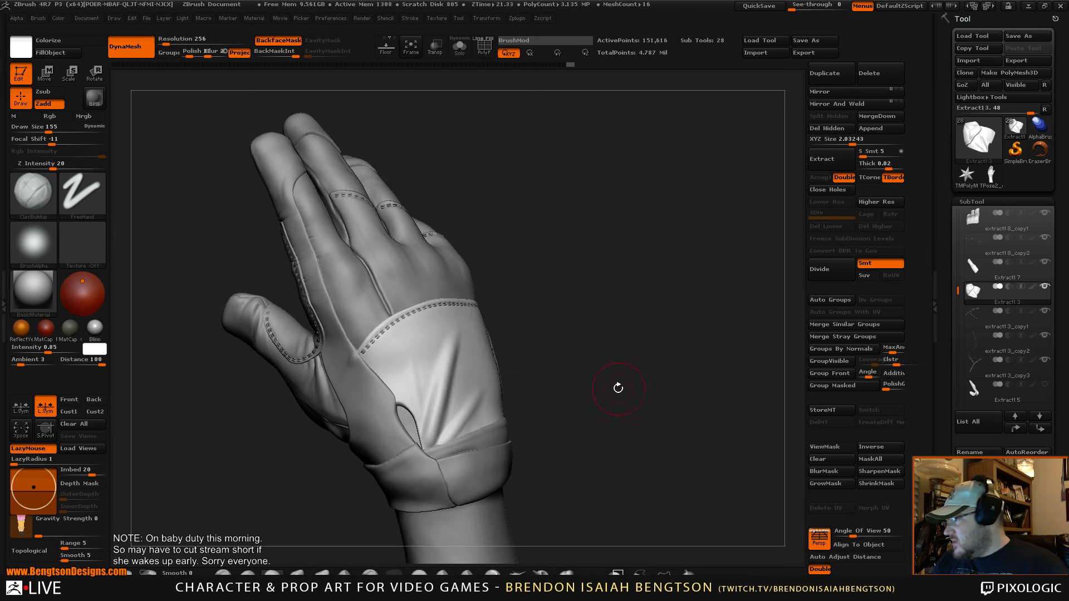
pyautogui.moveTo(451, 412); pyautogui.dragTo(451, 410)
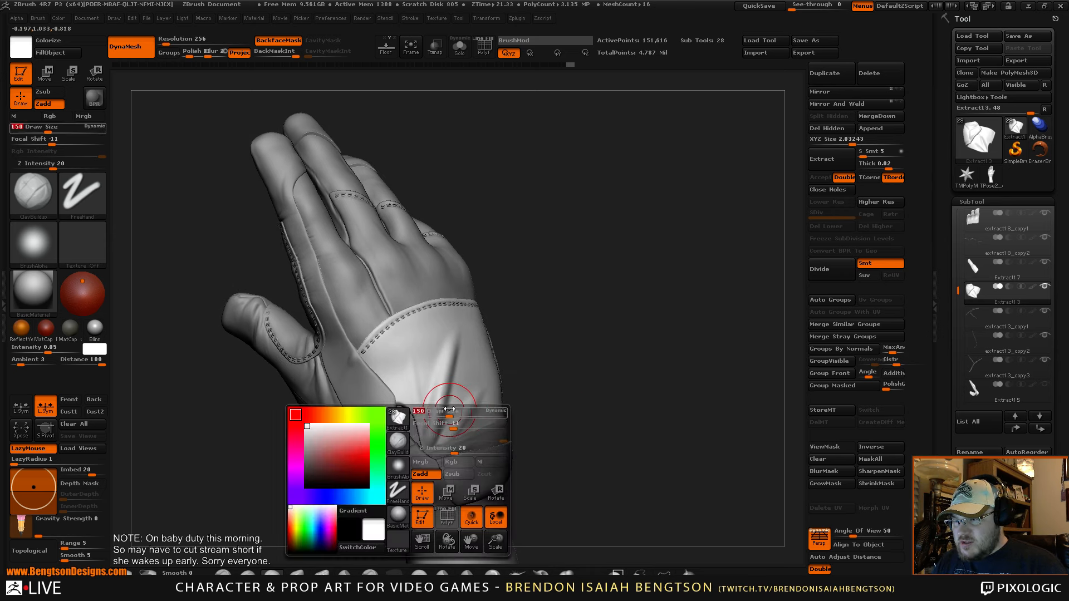
pyautogui.press('b')
pyautogui.press('d')
pyautogui.press('s')
pyautogui.moveTo(563, 358); pyautogui.dragTo(618, 382)
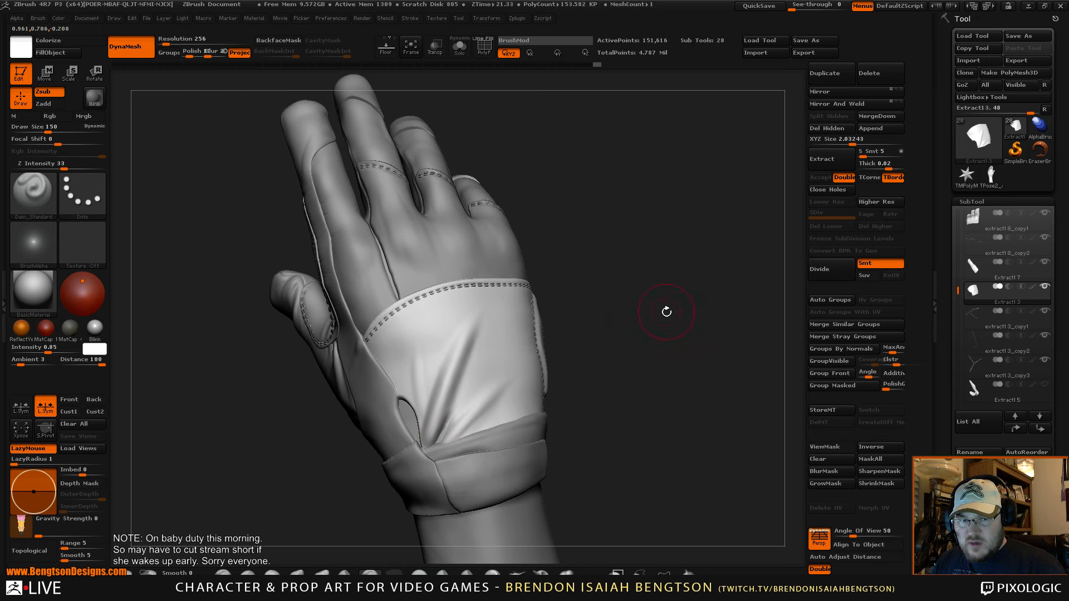
pyautogui.moveTo(667, 311); pyautogui.dragTo(634, 340)
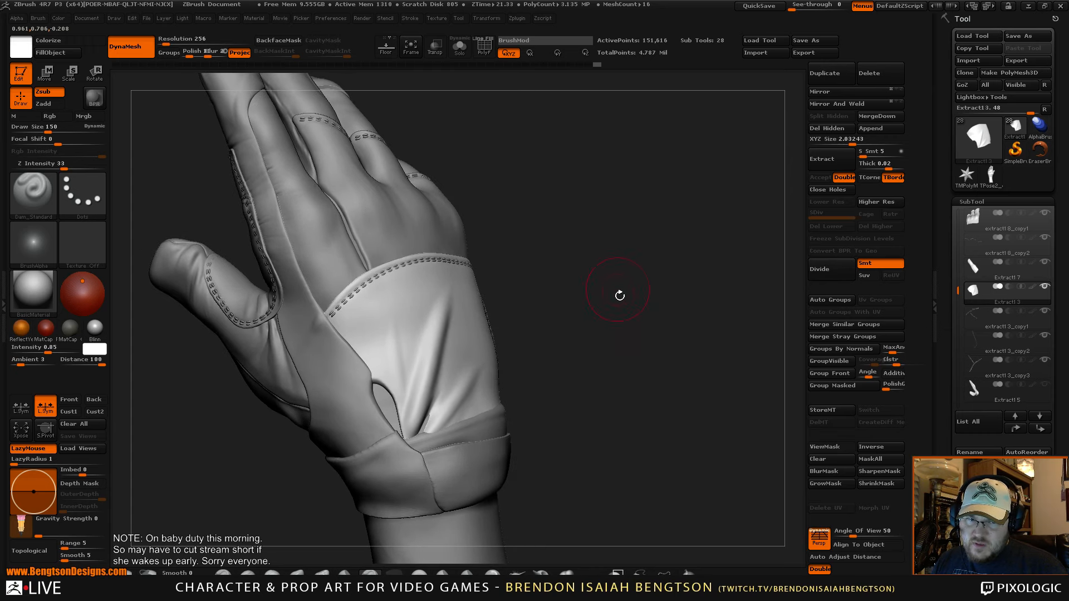
pyautogui.moveTo(640, 340); pyautogui.dragTo(557, 396)
pyautogui.hotkey('shift', 's')
pyautogui.hotkey('shift', 's')
pyautogui.moveTo(609, 350)
pyautogui.mouseDown()
pyautogui.moveTo(662, 325)
pyautogui.moveTo(676, 284)
pyautogui.moveTo(680, 303)
pyautogui.moveTo(670, 304)
pyautogui.mouseUp()
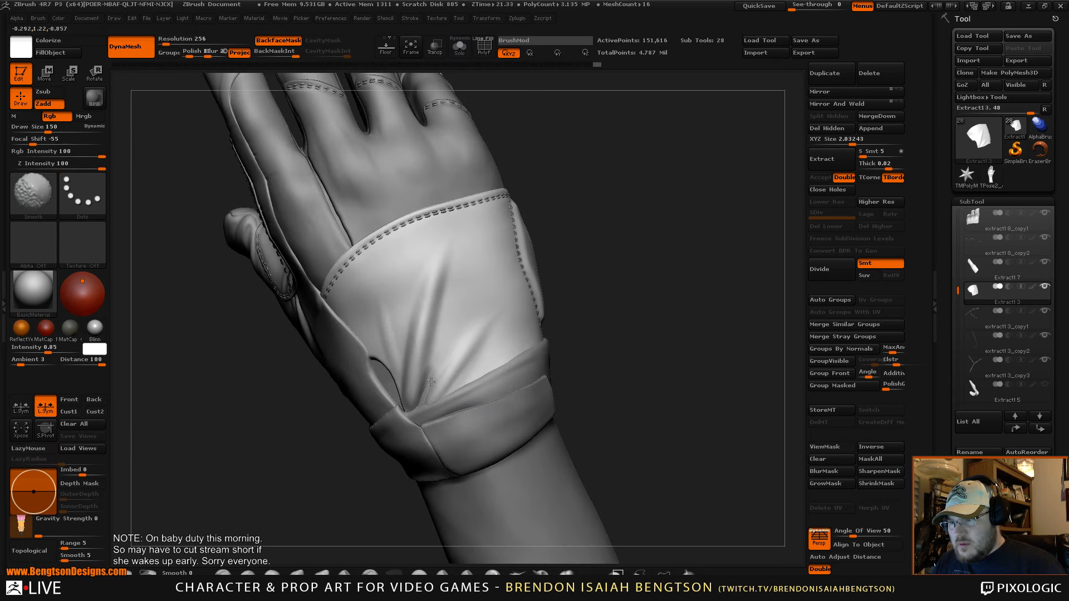
# - Select the bare hand mesh and adjust it beneath the panel's lower corner with Move Topological at draw size 238, undoing the last change
pyautogui.keyDown('alt'); pyautogui.click(386, 376); pyautogui.keyUp('alt')
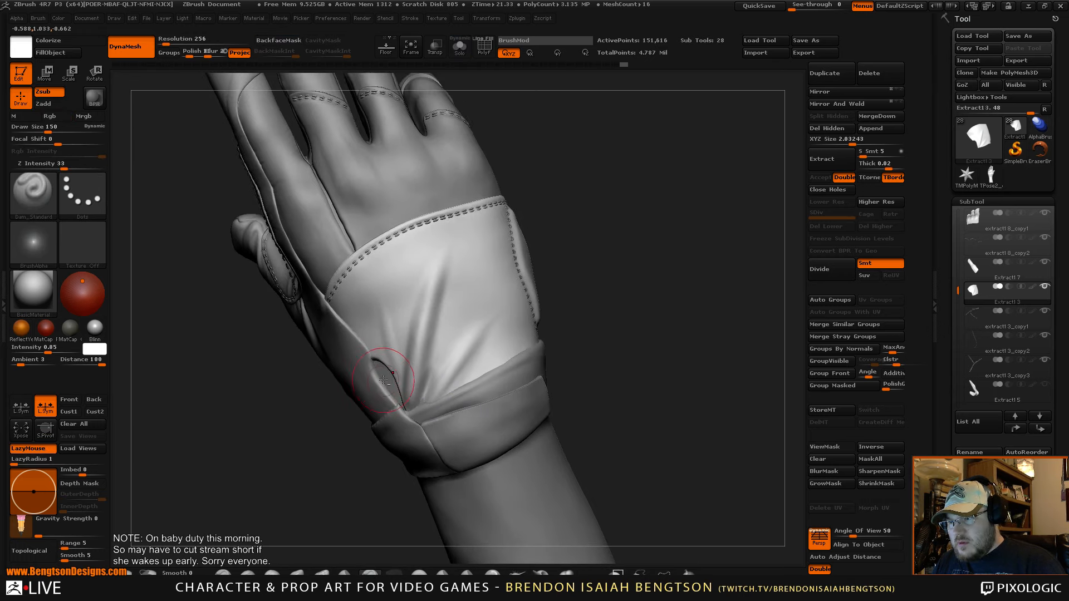
pyautogui.moveTo(622, 289); pyautogui.dragTo(607, 291)
pyautogui.press('b')
pyautogui.press('c')
pyautogui.press('b')
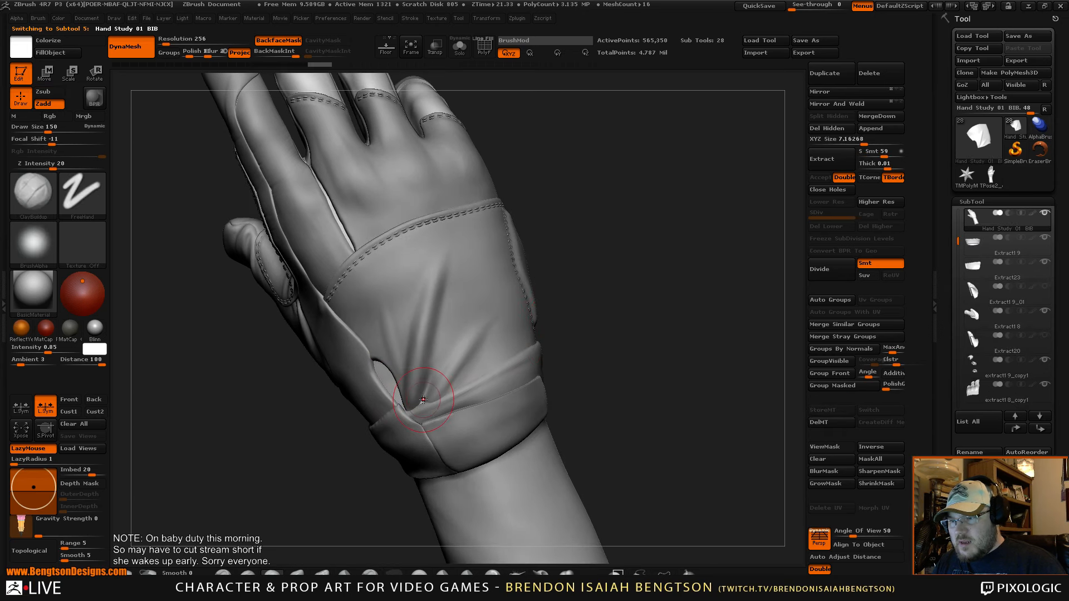
pyautogui.press('b')
pyautogui.press('m')
pyautogui.press('t')
pyautogui.press('space')
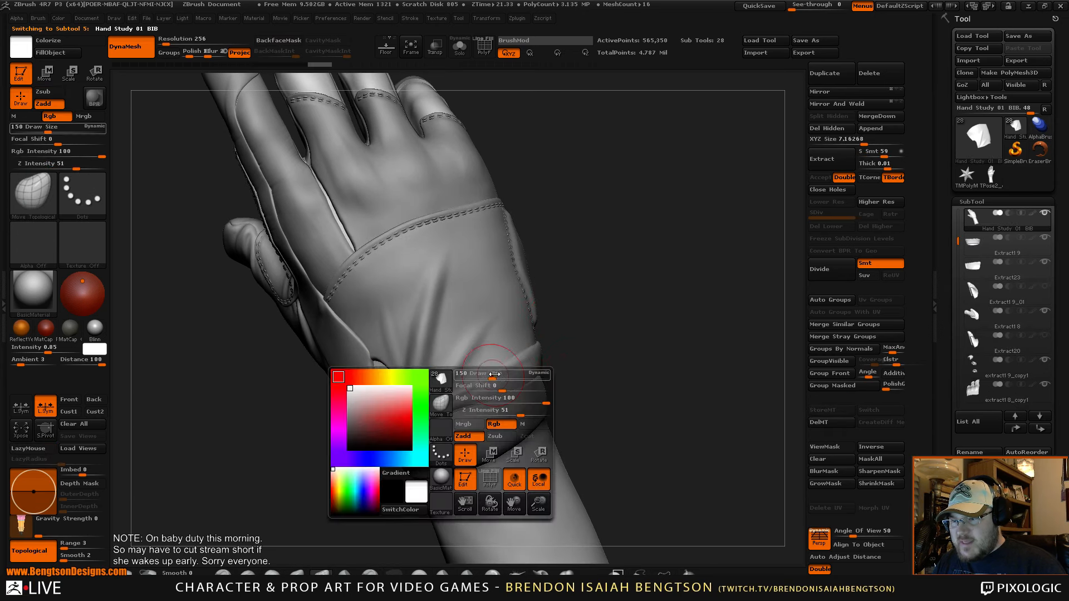
pyautogui.moveTo(491, 380); pyautogui.dragTo(503, 379)
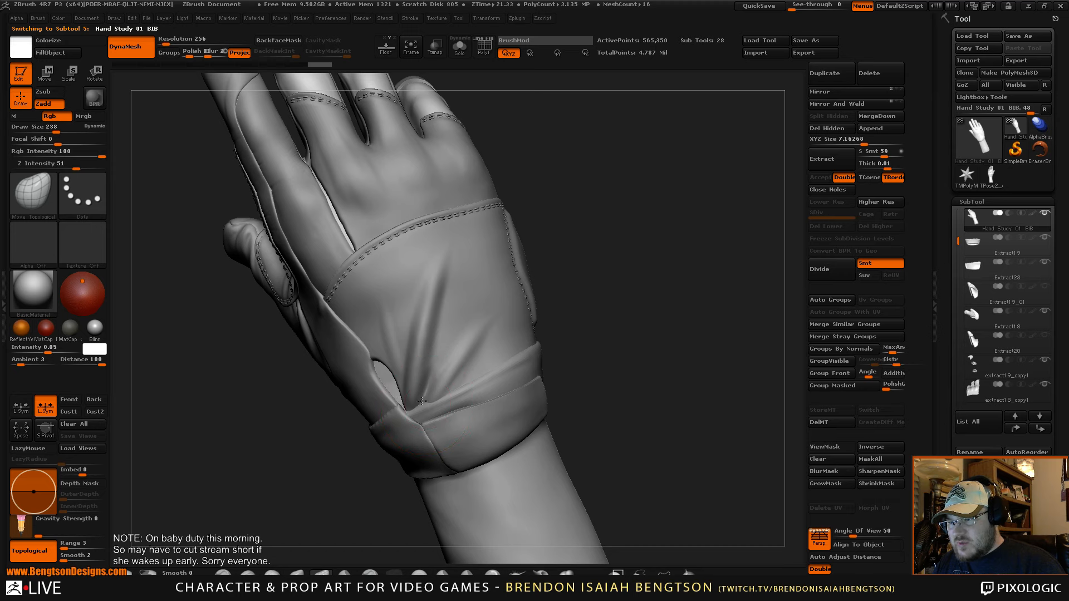
pyautogui.hotkey('ctrl', 'z')
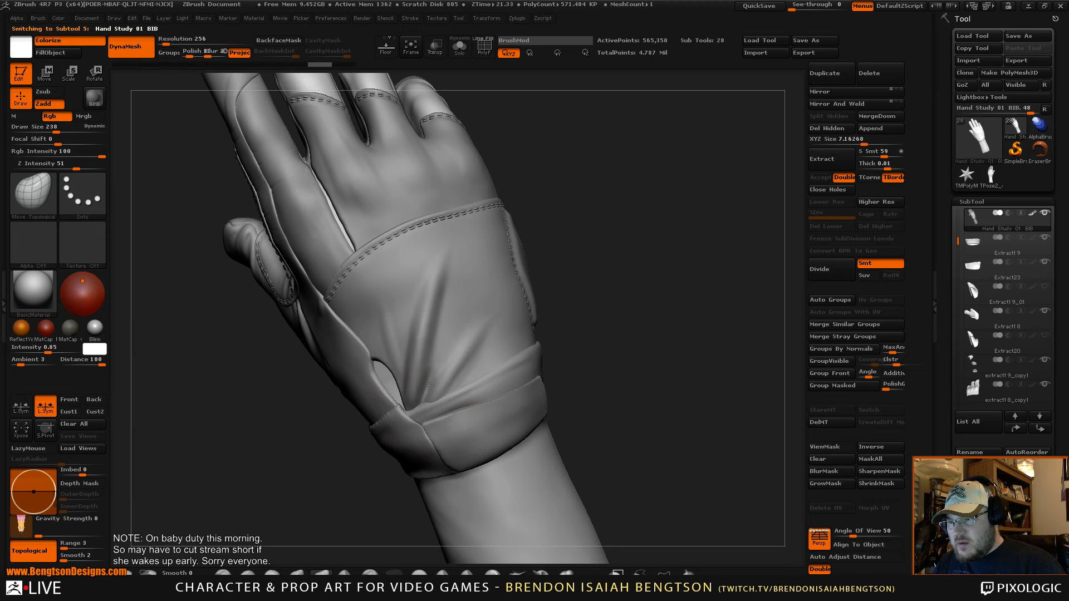
# - Check the folds around the wrist opening, select the wrist cuff panel below the folded band and switch to the Dam_Standard brush
pyautogui.moveTo(628, 308); pyautogui.dragTo(640, 338)
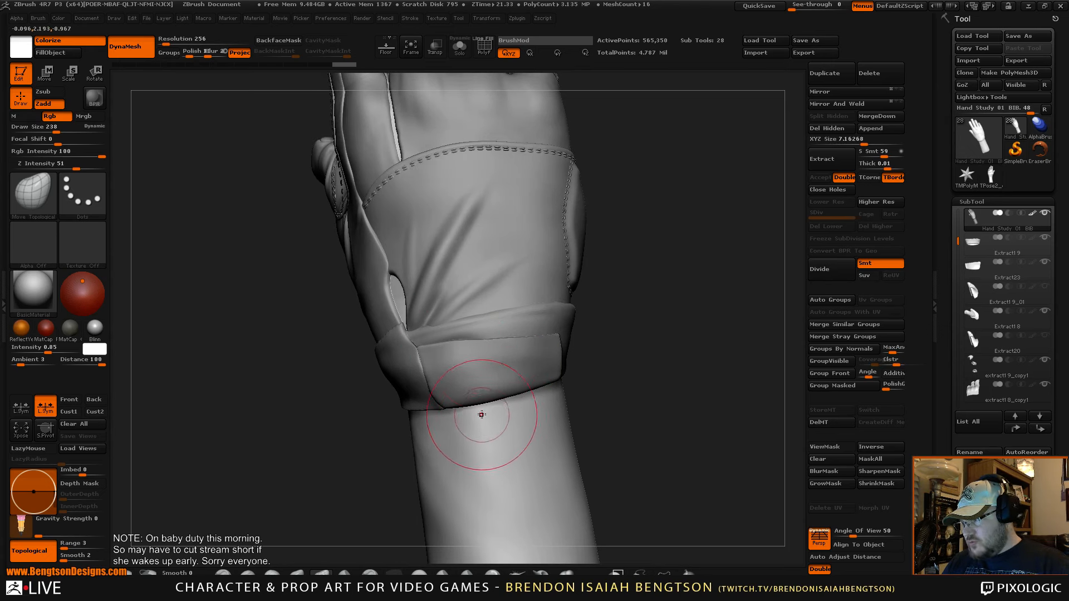
pyautogui.moveTo(680, 325); pyautogui.dragTo(608, 322)
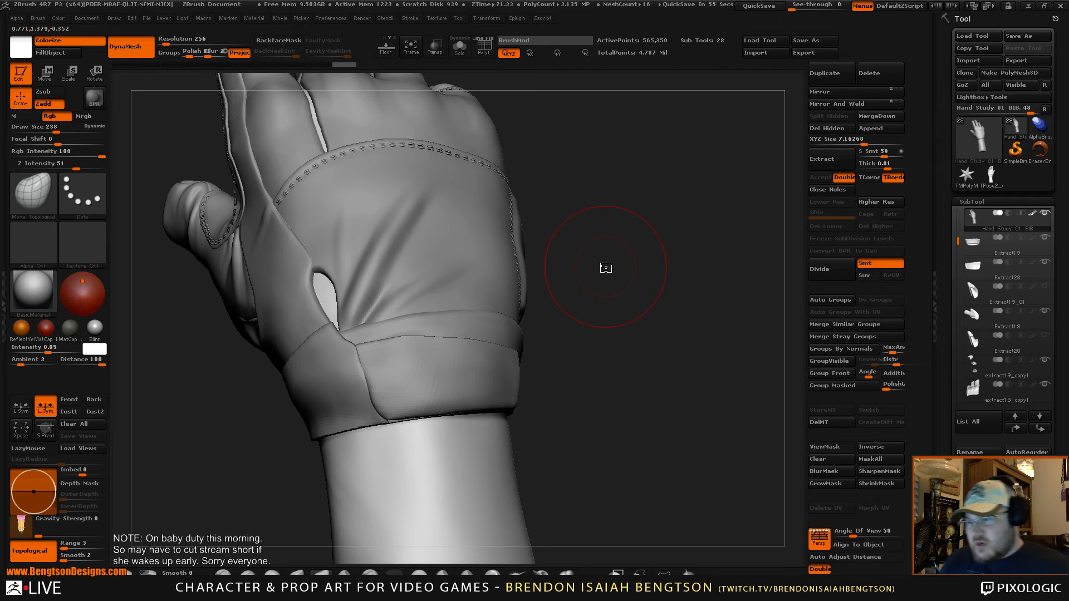
pyautogui.moveTo(636, 357)
pyautogui.mouseDown()
pyautogui.moveTo(632, 377)
pyautogui.moveTo(637, 363)
pyautogui.moveTo(668, 379)
pyautogui.moveTo(618, 349)
pyautogui.moveTo(590, 381)
pyautogui.mouseUp()
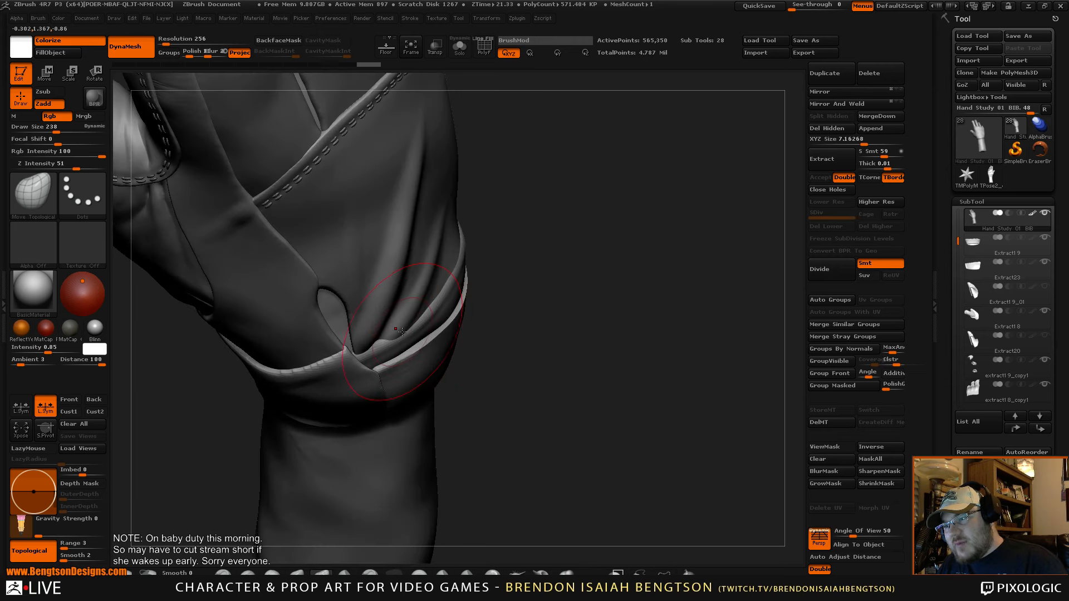
pyautogui.moveTo(525, 324); pyautogui.dragTo(397, 326)
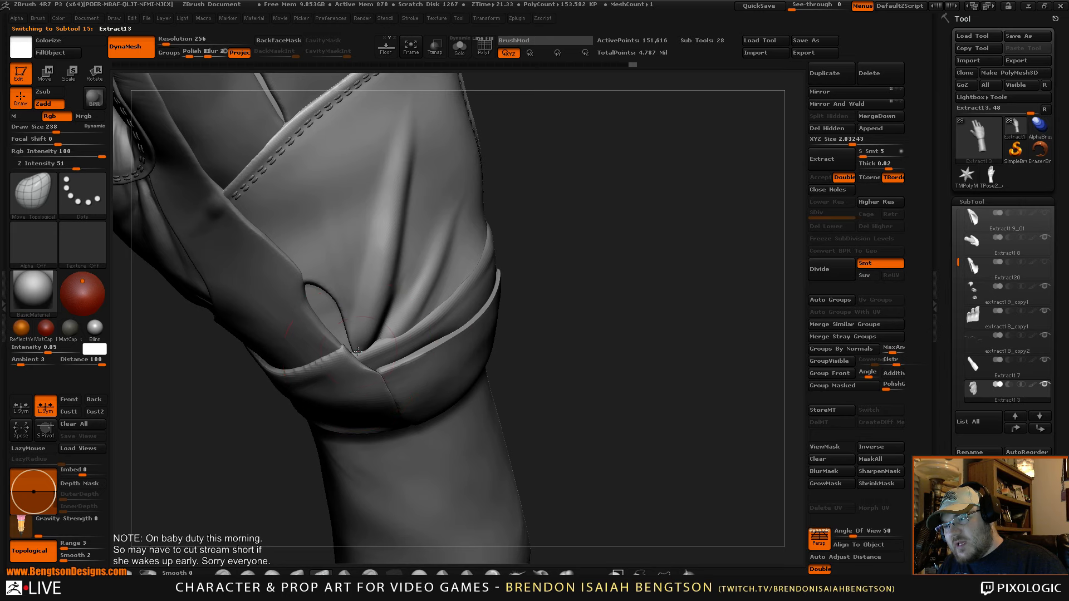
pyautogui.moveTo(606, 322); pyautogui.dragTo(649, 335)
pyautogui.keyDown('alt'); pyautogui.click(450, 385); pyautogui.keyUp('alt')
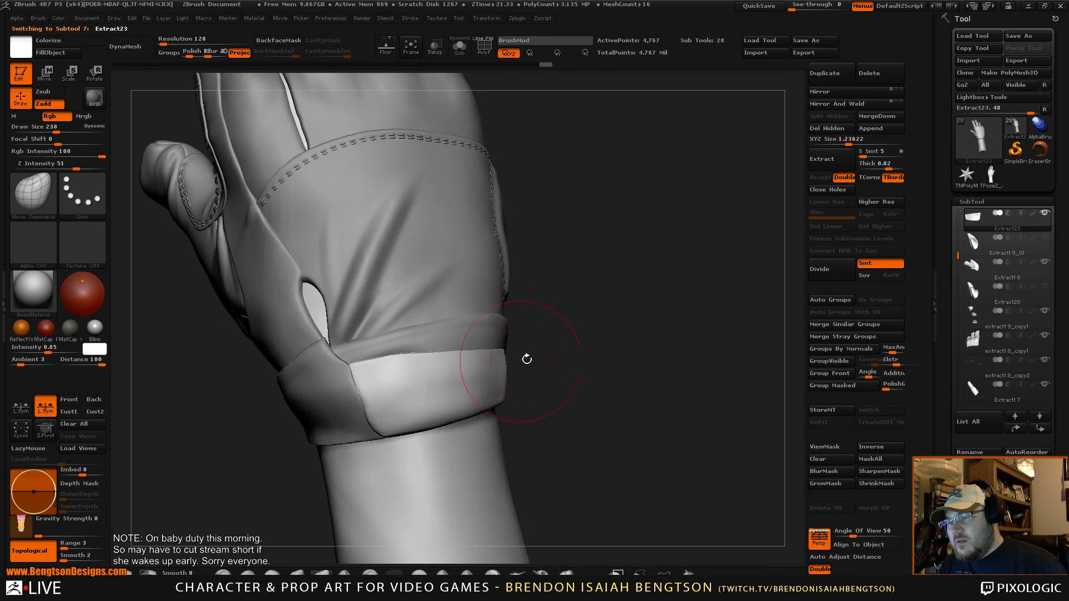
pyautogui.press('b')
pyautogui.press('d')
pyautogui.press('s')
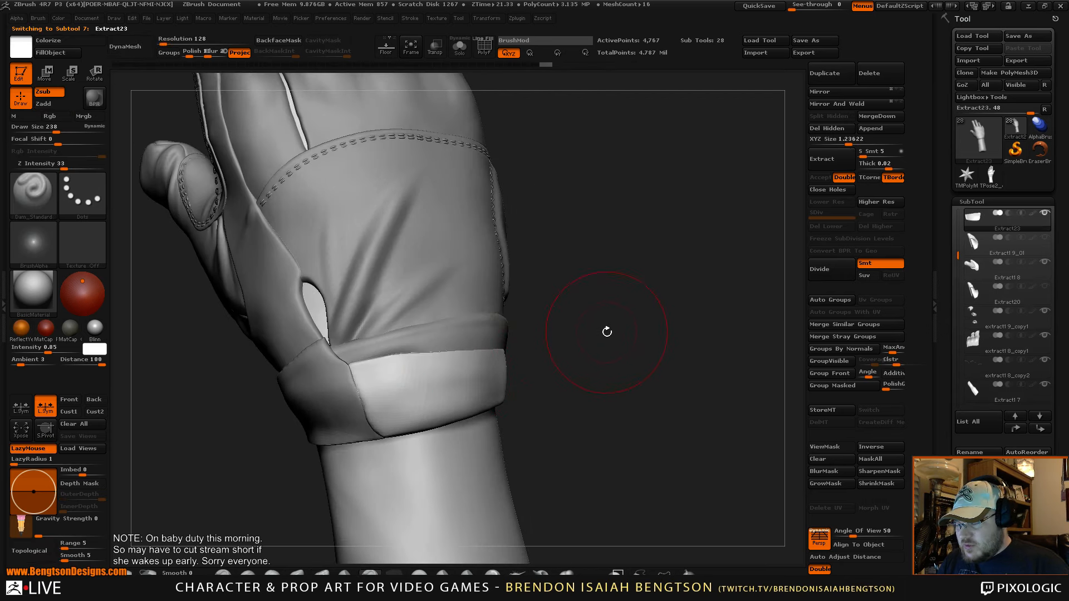
# - Show the cuff panel's PolyFrame wireframe, compare the panel with the surrounding glove and isolate it with Solo
pyautogui.hotkey('ctrl', 'shift', 's')
pyautogui.hotkey('shift', 'f')
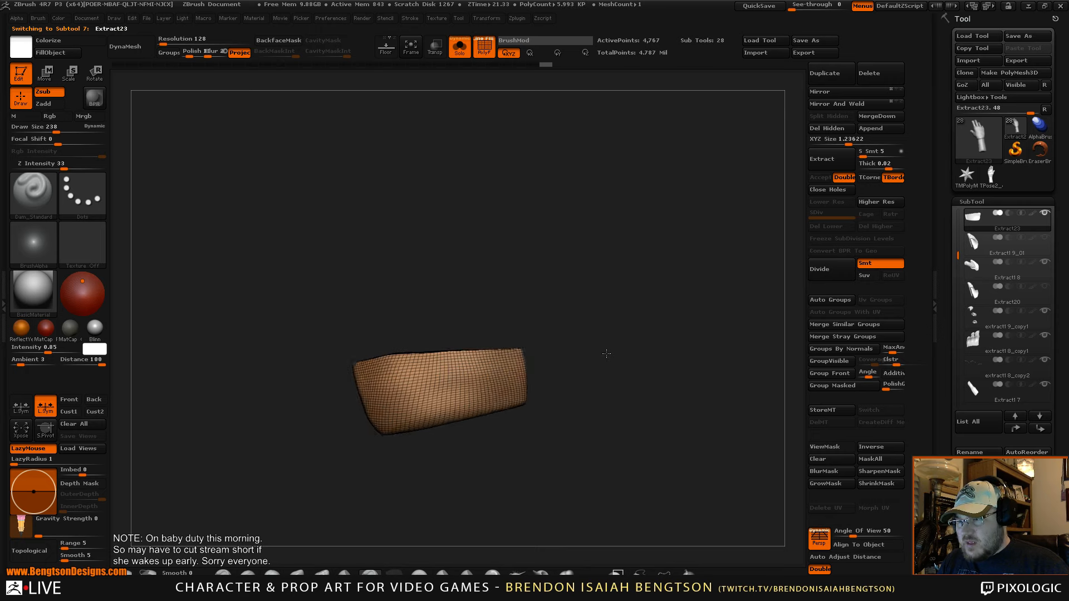
pyautogui.moveTo(617, 323)
pyautogui.mouseDown()
pyautogui.moveTo(622, 310)
pyautogui.moveTo(676, 336)
pyautogui.moveTo(633, 317)
pyautogui.moveTo(636, 326)
pyautogui.mouseUp()
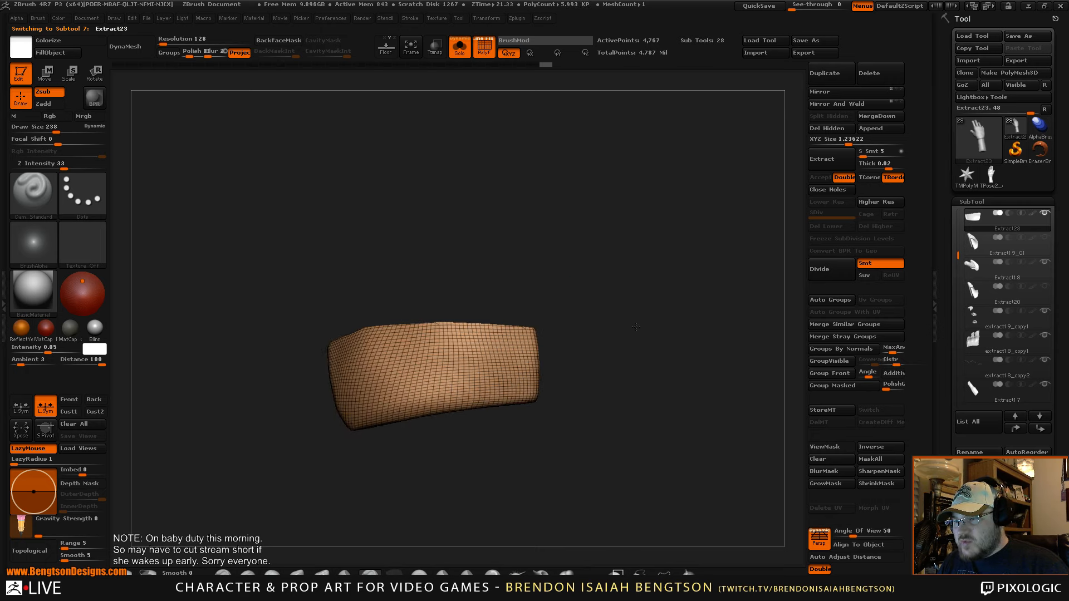
pyautogui.hotkey('ctrl', 'shift', 's')
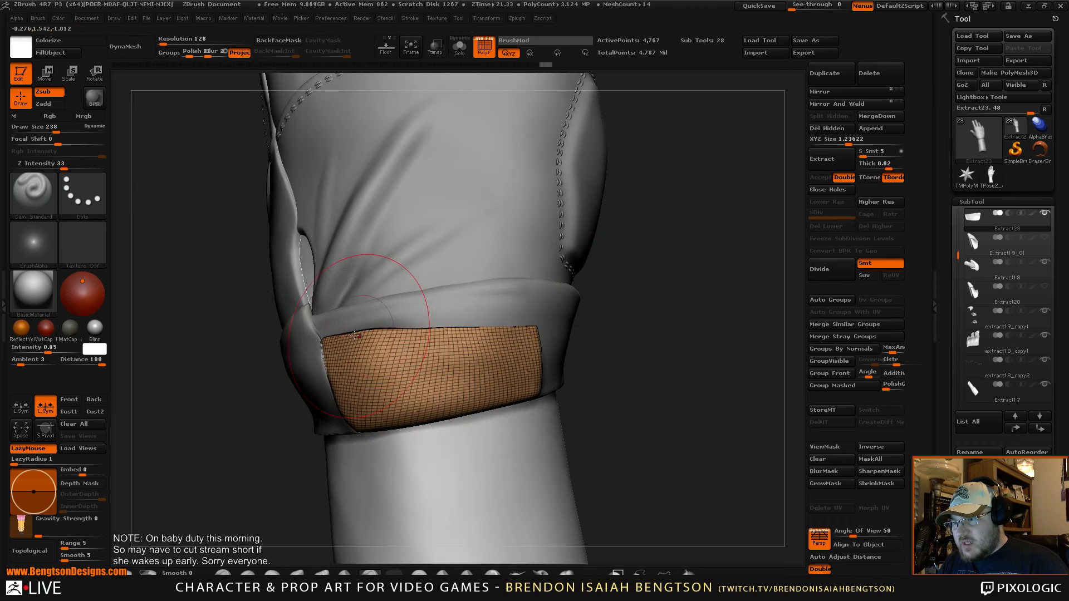
pyautogui.moveTo(662, 327); pyautogui.dragTo(587, 280)
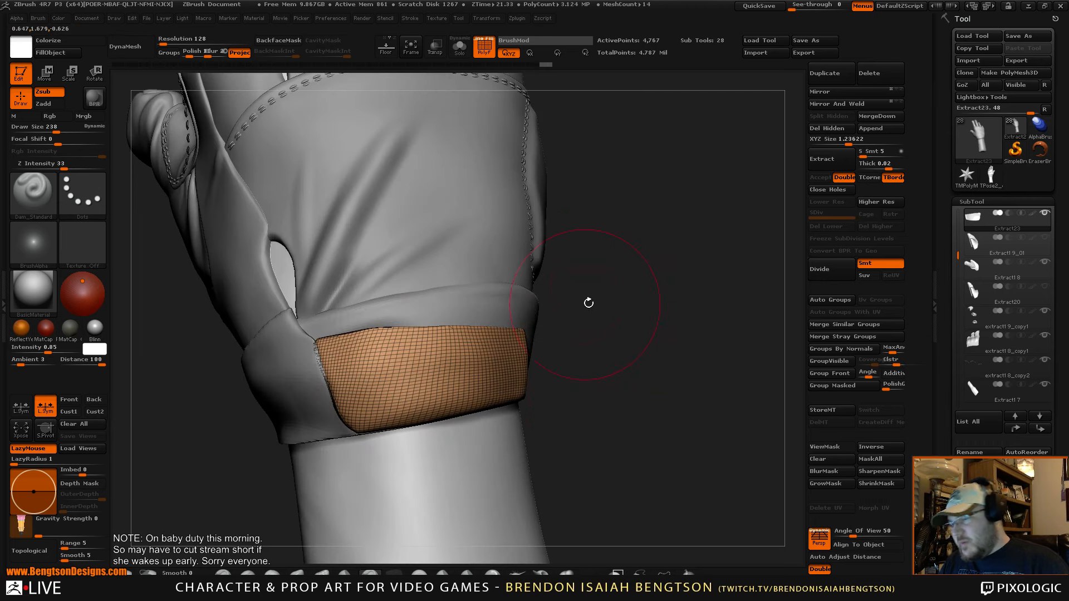
pyautogui.hotkey('ctrl', 'shift', 's')
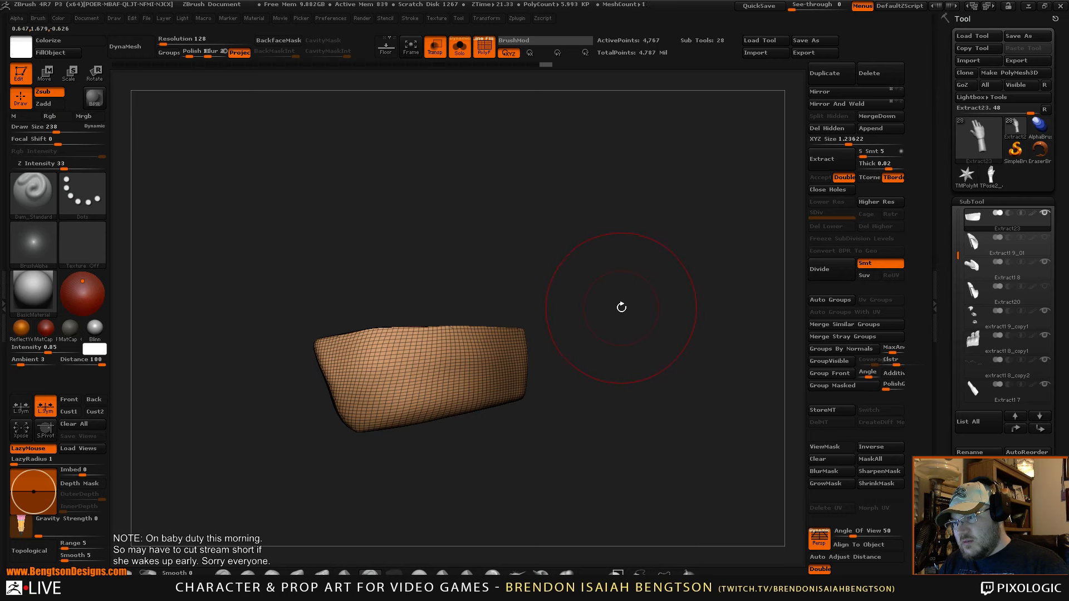
pyautogui.hotkey('shift', 't')
pyautogui.moveTo(642, 296); pyautogui.dragTo(594, 356)
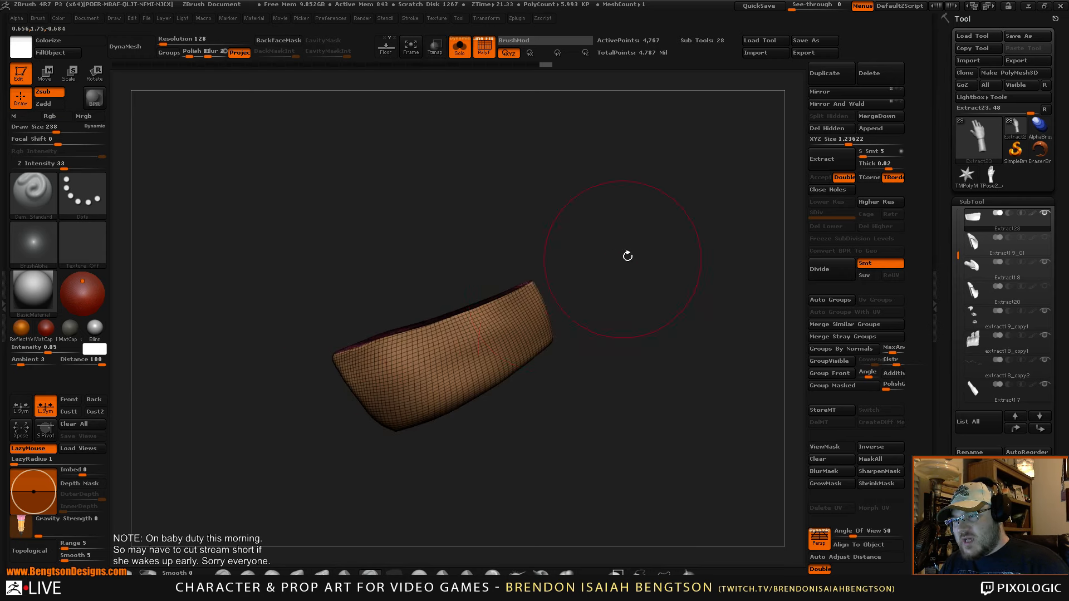
pyautogui.moveTo(627, 256)
pyautogui.mouseDown()
pyautogui.moveTo(563, 379)
pyautogui.moveTo(580, 332)
pyautogui.moveTo(643, 282)
pyautogui.moveTo(678, 208)
pyautogui.moveTo(594, 296)
pyautogui.moveTo(604, 332)
pyautogui.moveTo(645, 332)
pyautogui.moveTo(592, 318)
pyautogui.moveTo(603, 389)
pyautogui.moveTo(592, 336)
pyautogui.moveTo(603, 309)
pyautogui.mouseUp()
# - Enable BackfaceMask for the MaskPen brush, mask the cuff panel's outer face and turn the masked area into its own polygroup
pyautogui.press('ctrl')
pyautogui.press('ctrl')
pyautogui.press('ctrl')
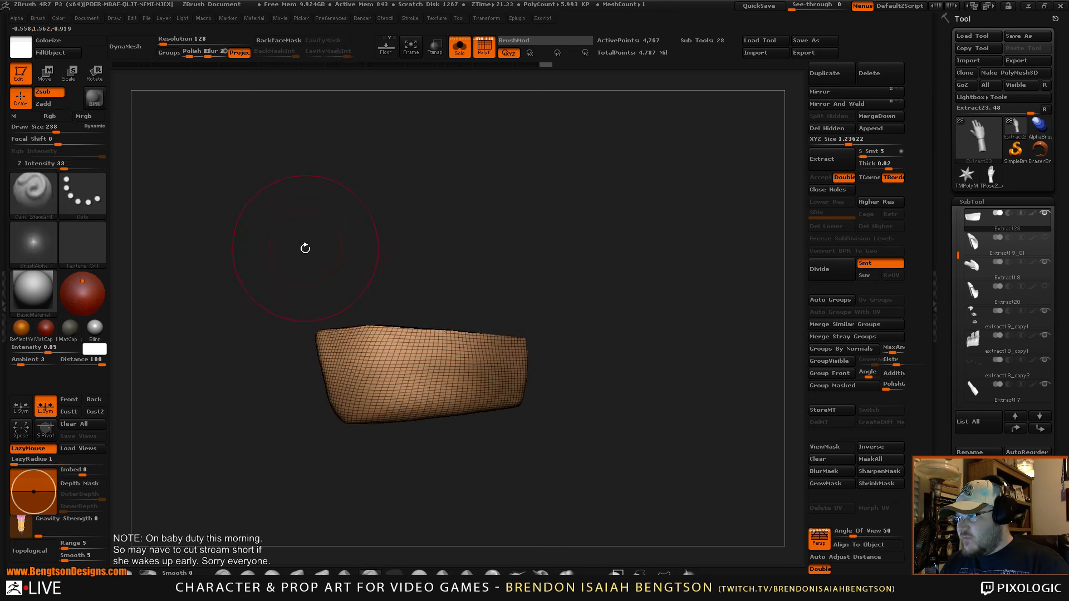
pyautogui.click(267, 44)
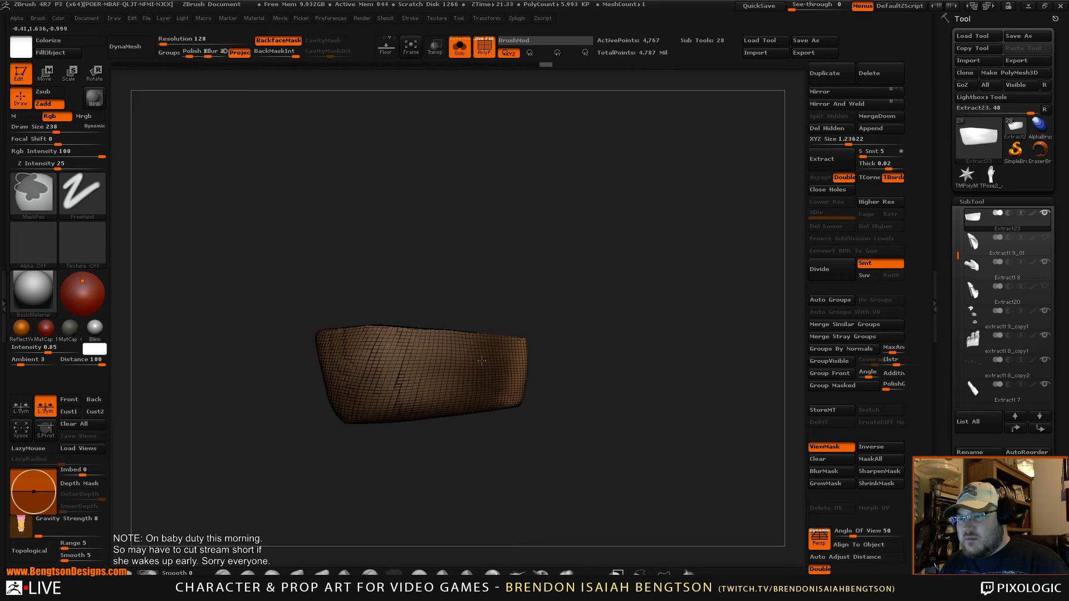
pyautogui.moveTo(539, 353)
pyautogui.mouseDown()
pyautogui.moveTo(628, 369)
pyautogui.moveTo(558, 269)
pyautogui.moveTo(590, 246)
pyautogui.moveTo(523, 234)
pyautogui.moveTo(484, 308)
pyautogui.moveTo(544, 269)
pyautogui.moveTo(536, 285)
pyautogui.mouseUp()
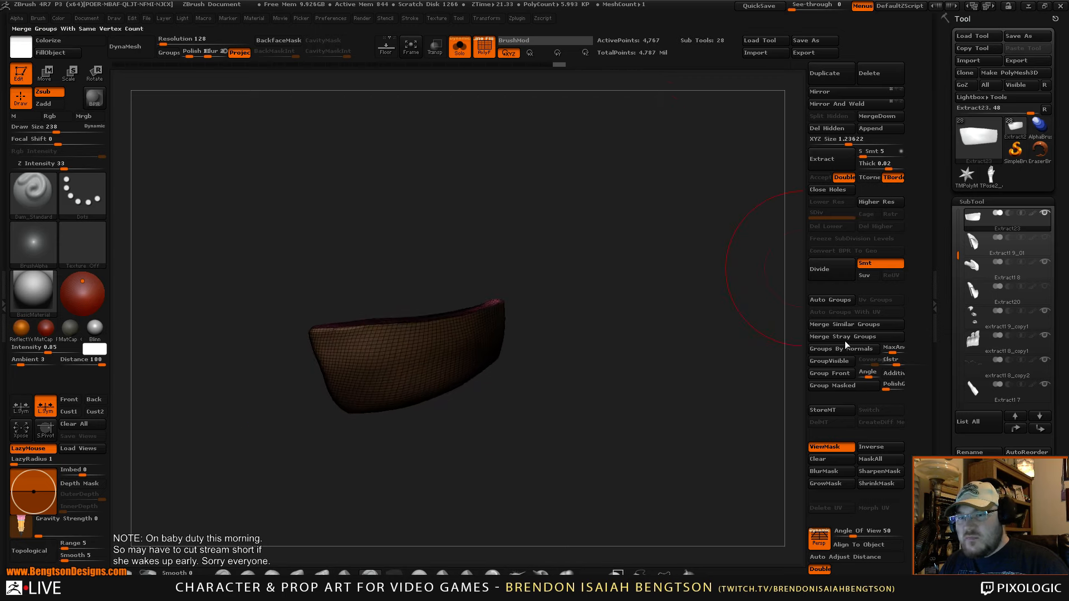
pyautogui.click(835, 386)
pyautogui.moveTo(718, 429); pyautogui.dragTo(633, 389)
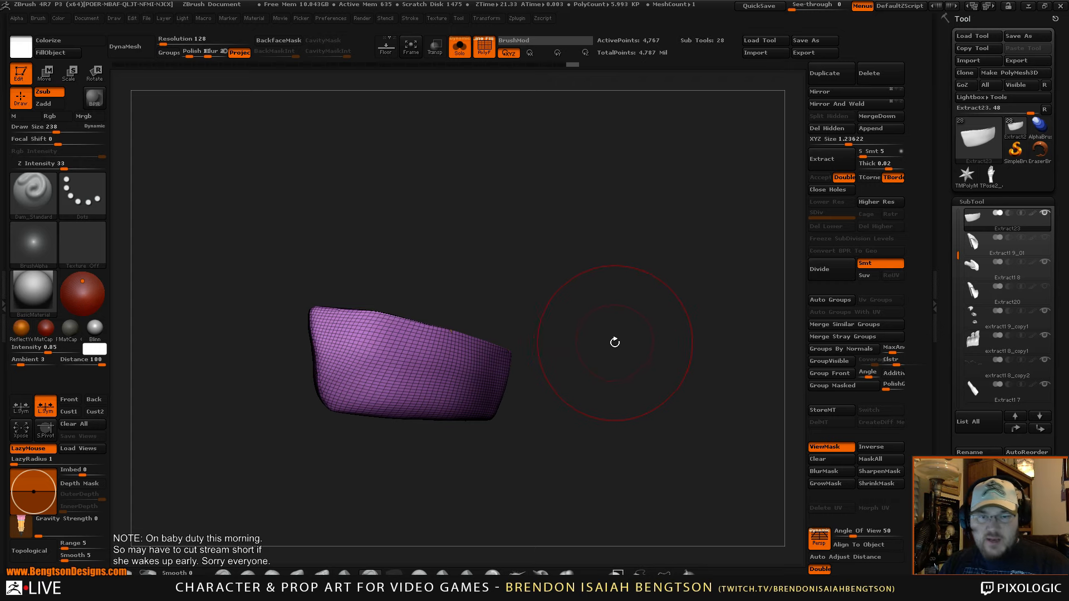
# - Isolate the new outer-face polygroup of the cuff panel and inspect the shell from behind
pyautogui.moveTo(599, 339)
pyautogui.mouseDown()
pyautogui.moveTo(600, 361)
pyautogui.moveTo(624, 337)
pyautogui.moveTo(644, 348)
pyautogui.moveTo(616, 345)
pyautogui.mouseUp()
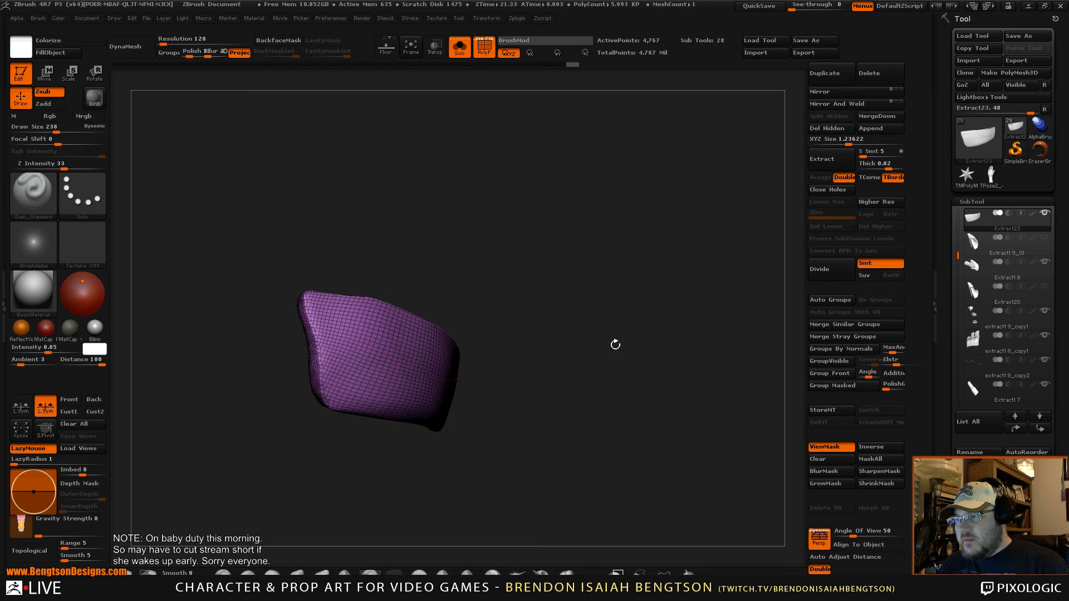
pyautogui.moveTo(513, 260); pyautogui.dragTo(577, 286)
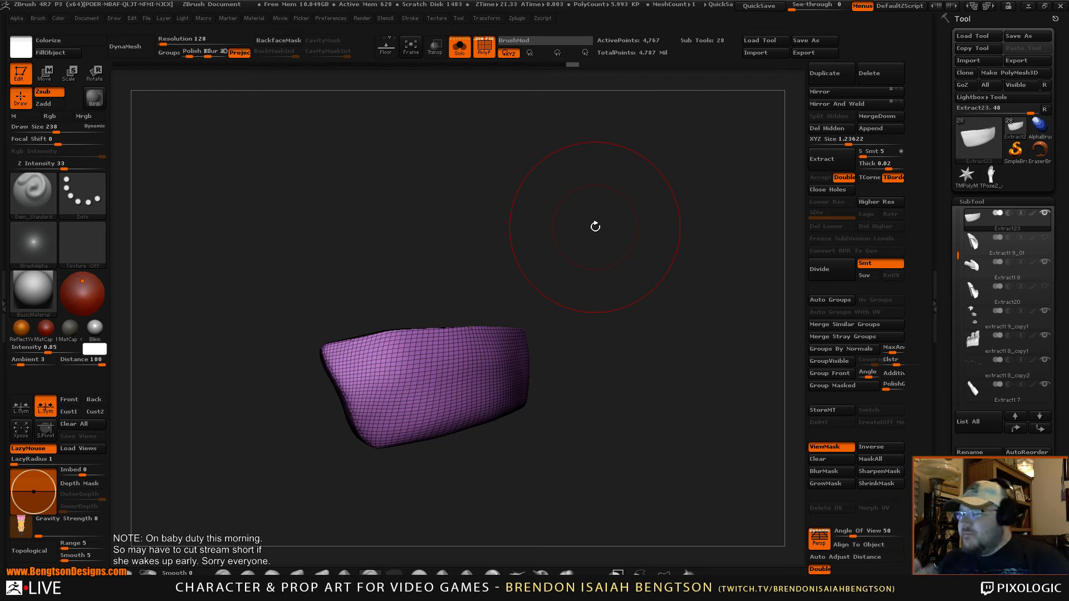
pyautogui.moveTo(662, 333)
pyautogui.mouseDown()
pyautogui.moveTo(646, 358)
pyautogui.moveTo(656, 389)
pyautogui.mouseUp()
pyautogui.moveTo(519, 460); pyautogui.dragTo(480, 359)
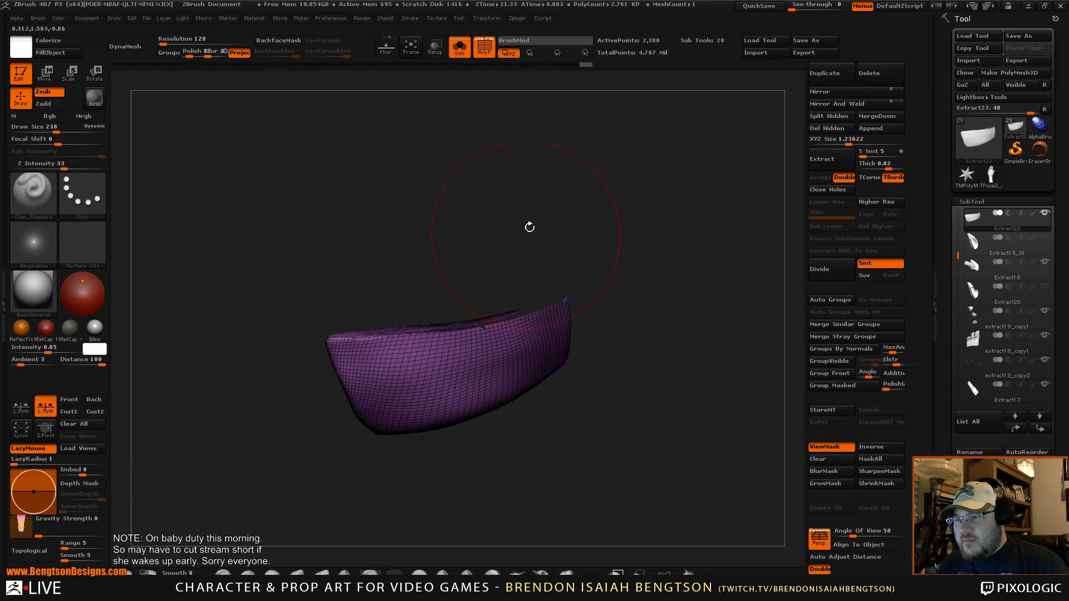
pyautogui.moveTo(529, 227); pyautogui.dragTo(584, 262)
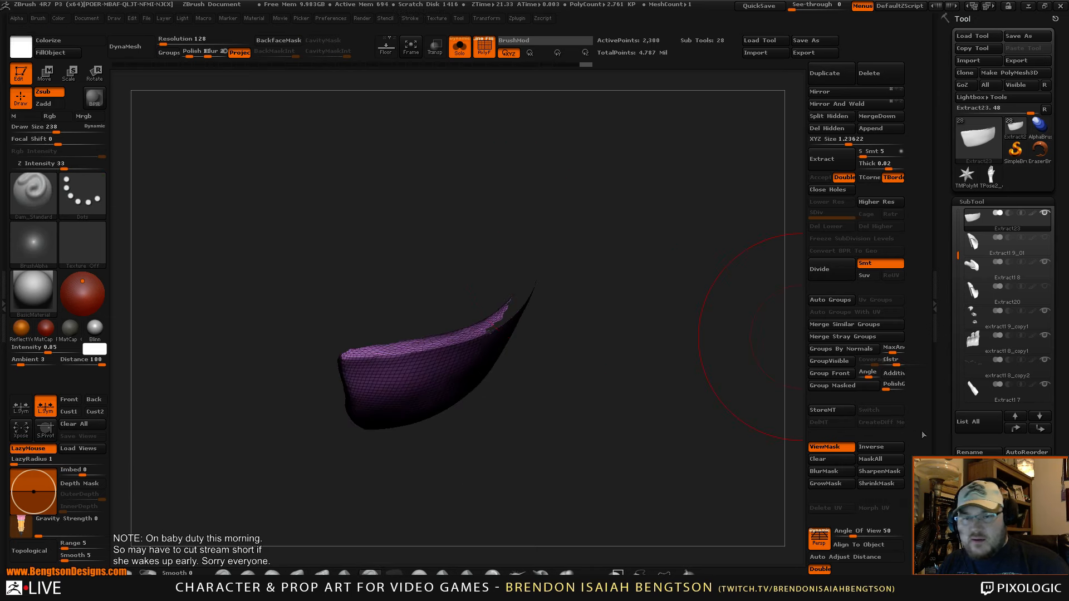
# - Open the display properties, toggle double-sided display for the isolated cuff shell and check its back side
pyautogui.moveTo(946, 452); pyautogui.dragTo(975, 10)
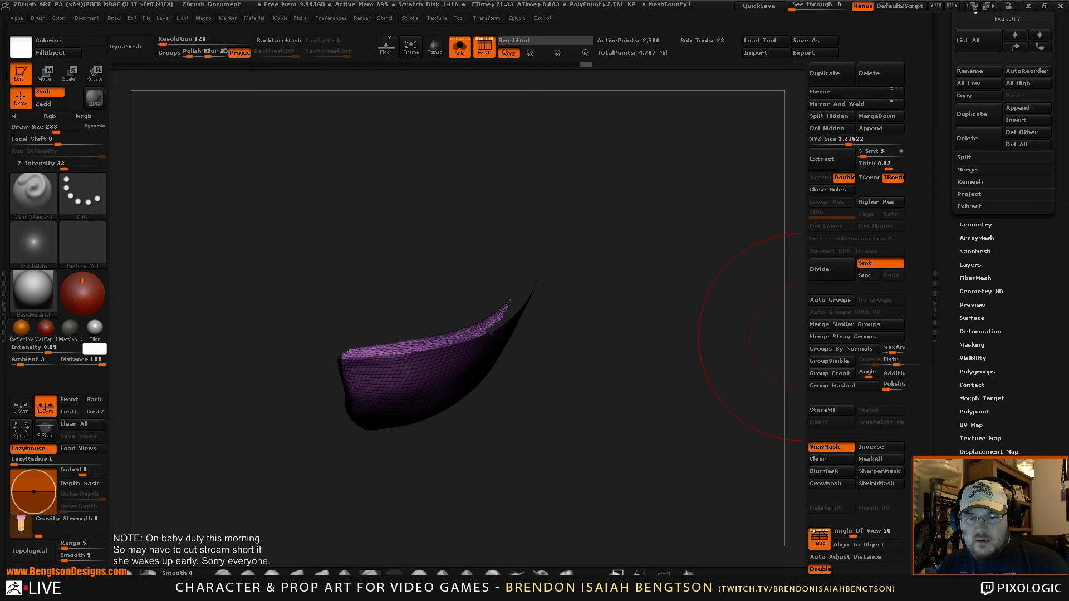
pyautogui.moveTo(972, 446); pyautogui.dragTo(990, 372)
pyautogui.click(975, 372)
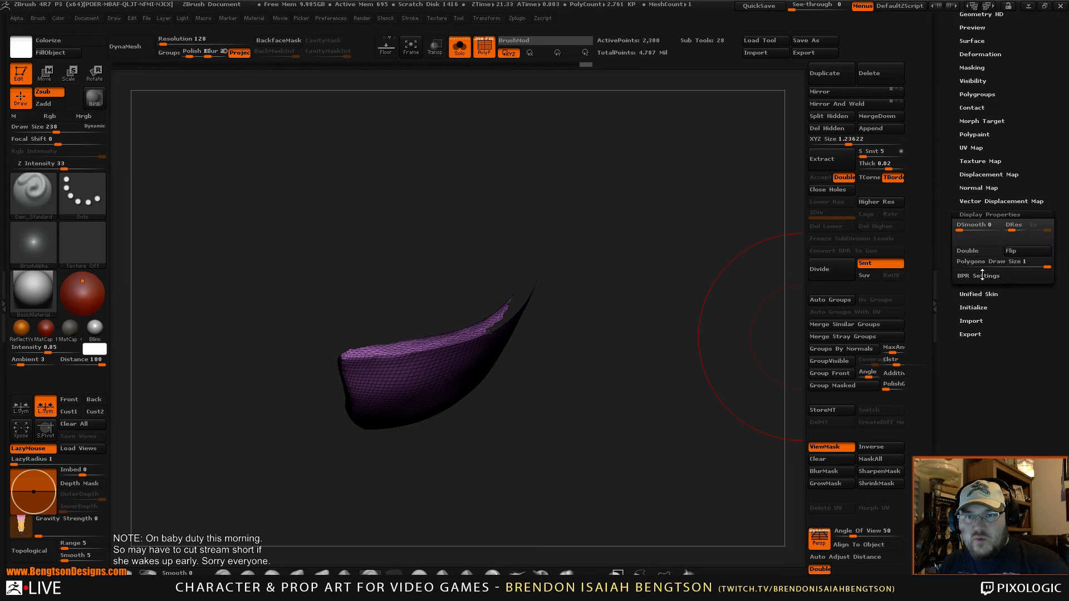
pyautogui.click(981, 251)
pyautogui.moveTo(679, 358)
pyautogui.mouseDown()
pyautogui.moveTo(663, 334)
pyautogui.moveTo(651, 357)
pyautogui.moveTo(643, 346)
pyautogui.moveTo(635, 312)
pyautogui.moveTo(654, 308)
pyautogui.moveTo(649, 356)
pyautogui.moveTo(674, 313)
pyautogui.moveTo(646, 337)
pyautogui.moveTo(653, 281)
pyautogui.mouseUp()
# - Undo the polygroup isolation and outer-face grouping on the cuff panel, and duplicate the restored panel as a new subtool
pyautogui.press('ctrl')
pyautogui.press('ctrl')
pyautogui.hotkey('ctrl', 'z')
pyautogui.hotkey('ctrl', 'z')
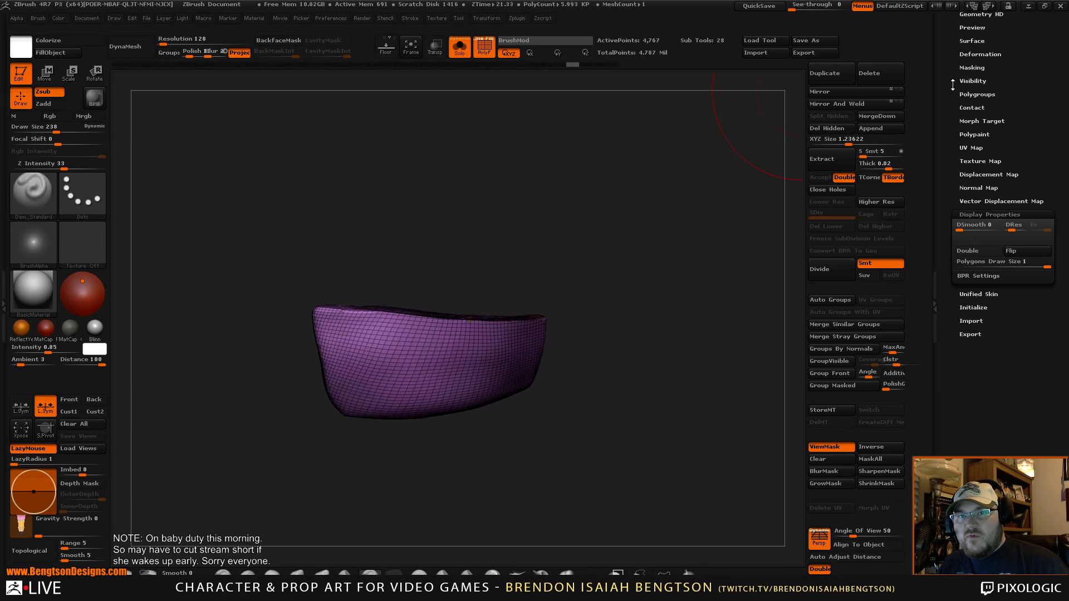
pyautogui.moveTo(953, 85); pyautogui.dragTo(962, 177)
pyautogui.click(970, 201)
pyautogui.moveTo(691, 317); pyautogui.dragTo(664, 322)
pyautogui.hotkey('ctrl', 'z')
pyautogui.hotkey('ctrl', 'z')
pyautogui.hotkey('ctrl', 'z')
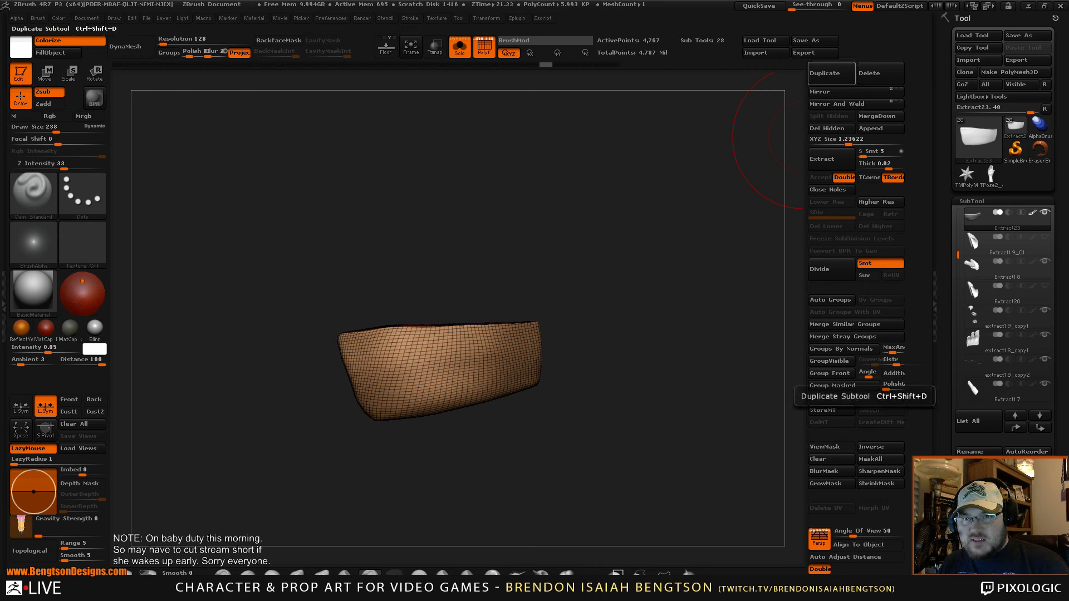
pyautogui.click(831, 73)
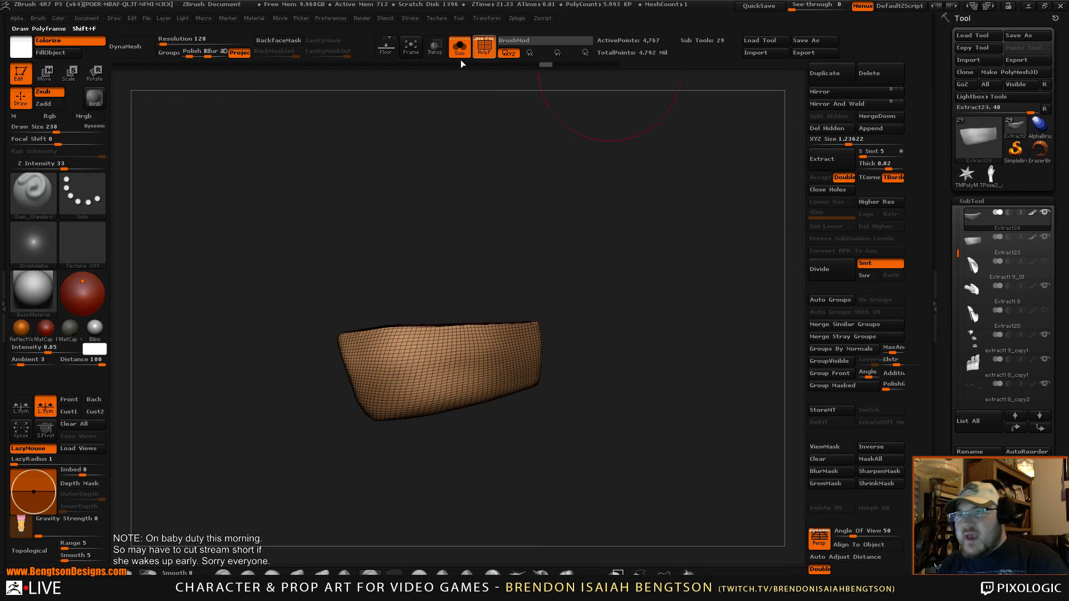
# - Restore the isolated outer-face state in the duplicate's undo history and hide the original cuff panel subtool
pyautogui.click(613, 65)
pyautogui.moveTo(675, 399); pyautogui.dragTo(671, 348)
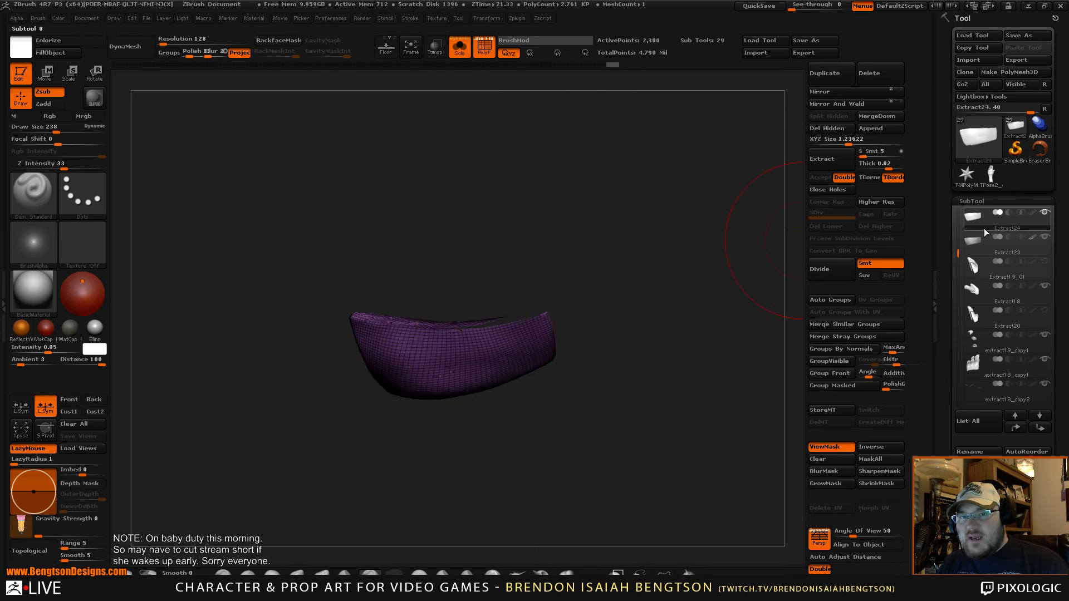
pyautogui.moveTo(980, 241)
pyautogui.click(1044, 239)
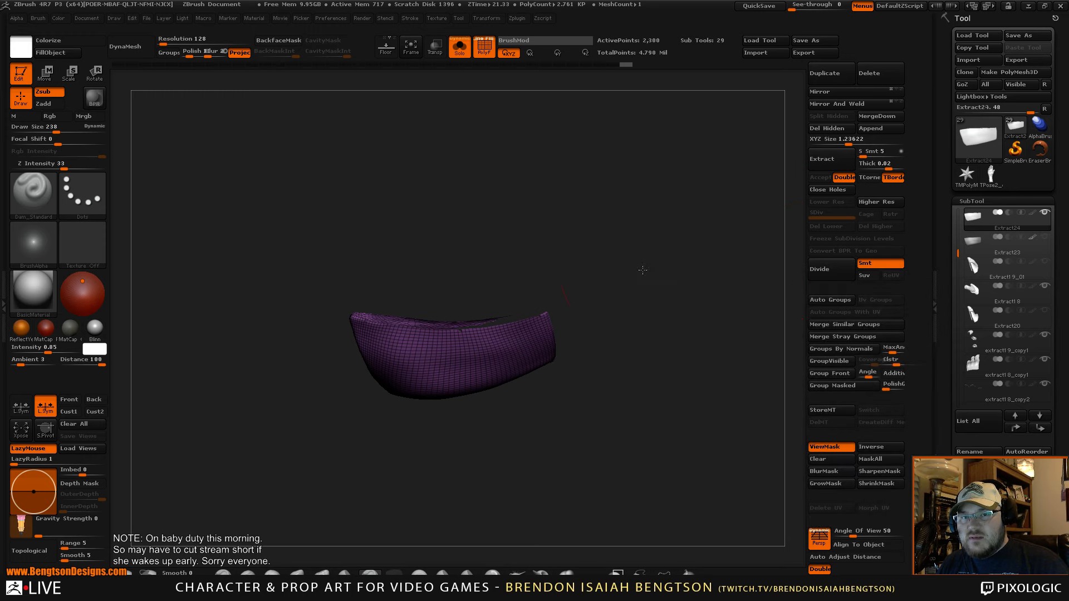
# - Slice a thin strip off the duplicated panel's lower edge with SliceCurve, hide the strip and delete it
pyautogui.moveTo(709, 283)
pyautogui.mouseDown()
pyautogui.moveTo(652, 315)
pyautogui.moveTo(653, 361)
pyautogui.moveTo(650, 328)
pyautogui.moveTo(644, 349)
pyautogui.moveTo(659, 333)
pyautogui.moveTo(654, 357)
pyautogui.moveTo(668, 389)
pyautogui.moveTo(579, 253)
pyautogui.moveTo(611, 236)
pyautogui.moveTo(649, 287)
pyautogui.moveTo(659, 511)
pyautogui.mouseUp()
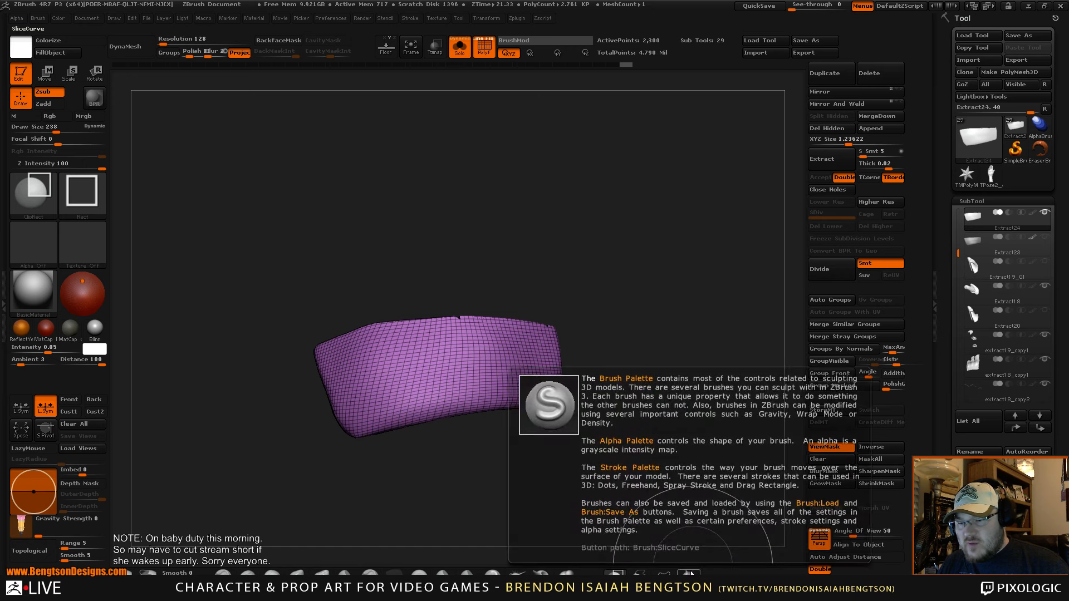
pyautogui.moveTo(646, 379)
pyautogui.mouseDown()
pyautogui.moveTo(647, 405)
pyautogui.moveTo(552, 381)
pyautogui.moveTo(346, 410)
pyautogui.moveTo(502, 389)
pyautogui.moveTo(362, 418)
pyautogui.mouseUp()
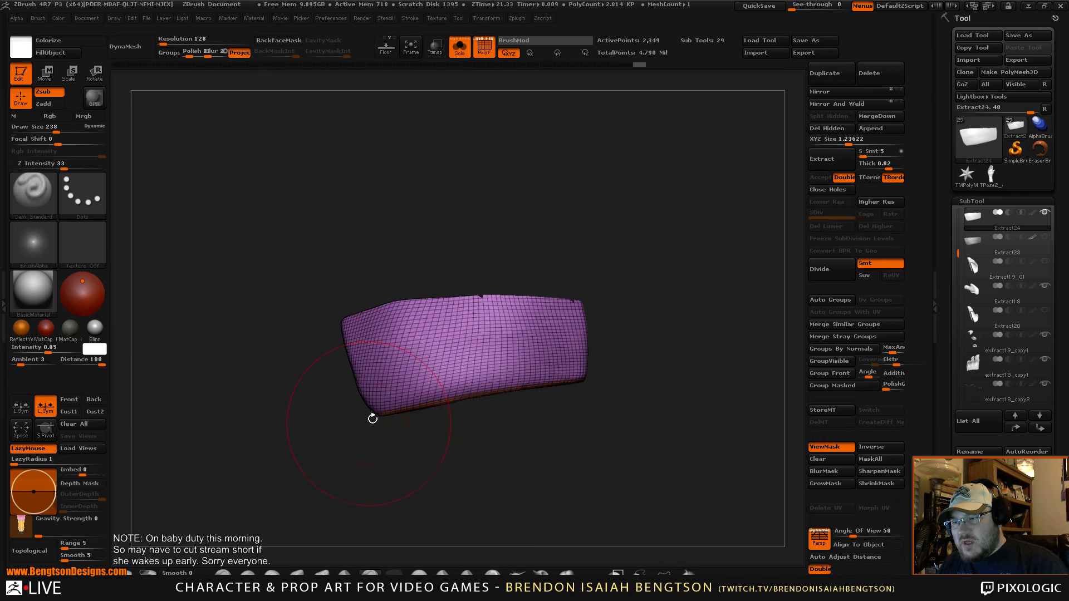
pyautogui.moveTo(526, 434); pyautogui.dragTo(549, 427)
pyautogui.keyDown('ctrl'); pyautogui.keyDown('shift'); pyautogui.click(530, 325); pyautogui.keyUp('shift'); pyautogui.keyUp('ctrl')
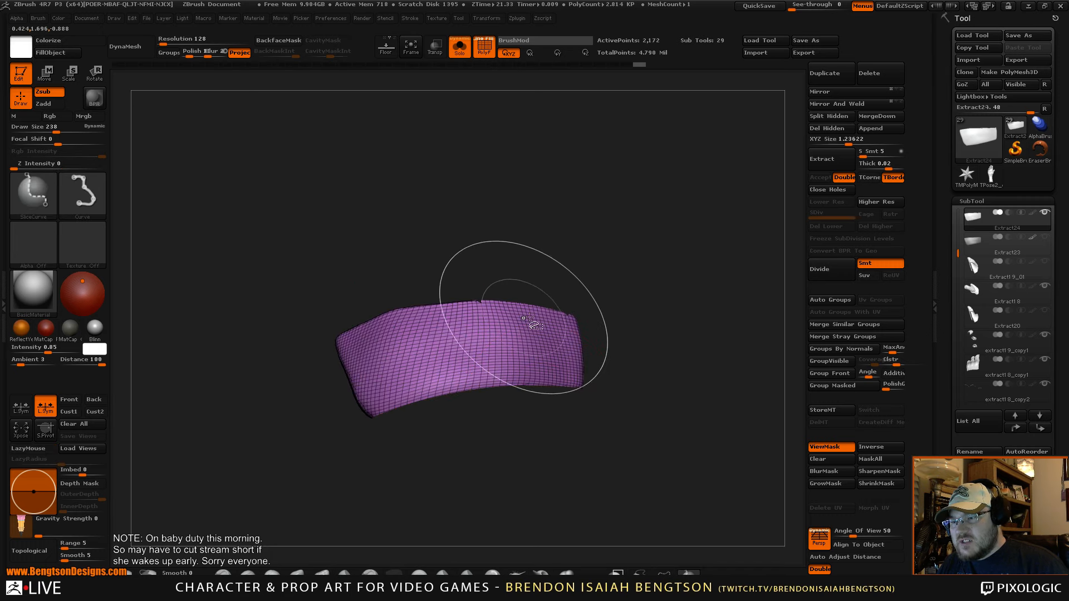
pyautogui.moveTo(657, 267)
pyautogui.mouseDown()
pyautogui.moveTo(678, 224)
pyautogui.moveTo(603, 313)
pyautogui.moveTo(618, 310)
pyautogui.mouseUp()
pyautogui.click(841, 127)
# - Slice off the panel's uneven right end and notched upper edge, deleting the hidden offcuts
pyautogui.moveTo(573, 245)
pyautogui.keyDown('ctrl'); pyautogui.keyDown('shift'); pyautogui.mouseDown()
pyautogui.moveTo(592, 406)
pyautogui.moveTo(604, 425)
pyautogui.mouseUp(); pyautogui.keyUp('shift'); pyautogui.keyUp('ctrl')
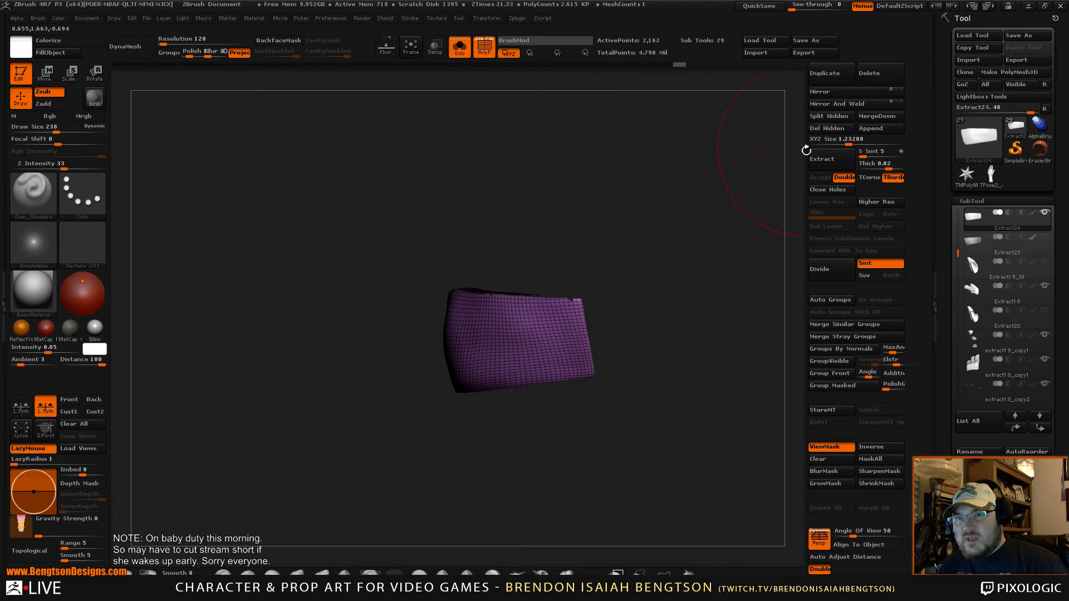
pyautogui.click(827, 128)
pyautogui.moveTo(641, 295)
pyautogui.mouseDown()
pyautogui.moveTo(635, 279)
pyautogui.moveTo(620, 281)
pyautogui.mouseUp()
pyautogui.moveTo(286, 310)
pyautogui.keyDown('ctrl'); pyautogui.keyDown('shift'); pyautogui.mouseDown()
pyautogui.moveTo(474, 292)
pyautogui.moveTo(416, 298)
pyautogui.moveTo(608, 304)
pyautogui.mouseUp(); pyautogui.keyUp('shift'); pyautogui.keyUp('ctrl')
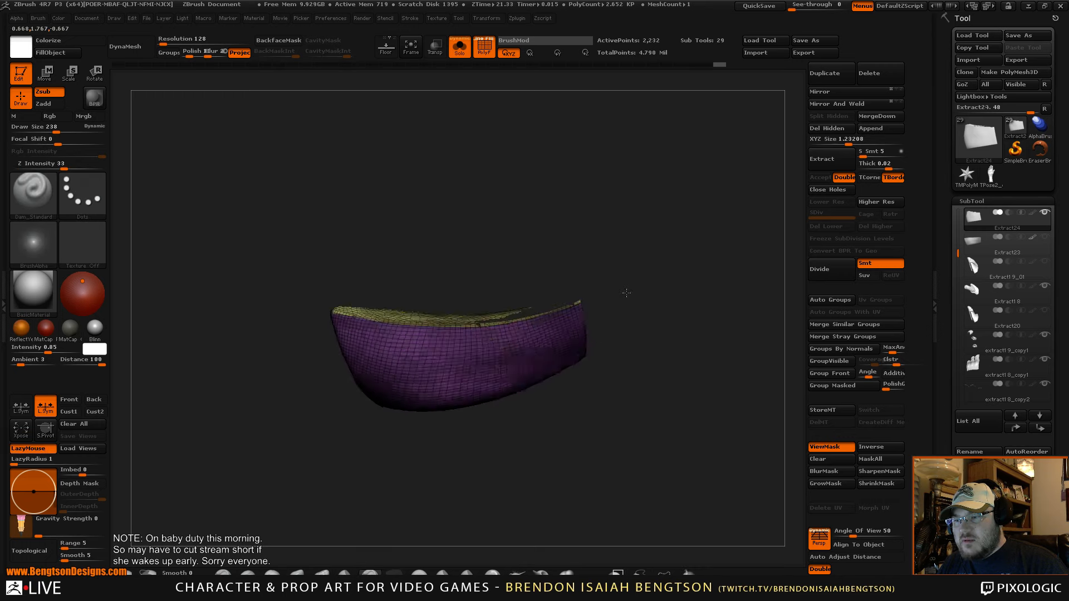
pyautogui.keyDown('ctrl'); pyautogui.keyDown('shift'); pyautogui.click(486, 363); pyautogui.keyUp('shift'); pyautogui.keyUp('ctrl')
pyautogui.moveTo(575, 279); pyautogui.dragTo(584, 207)
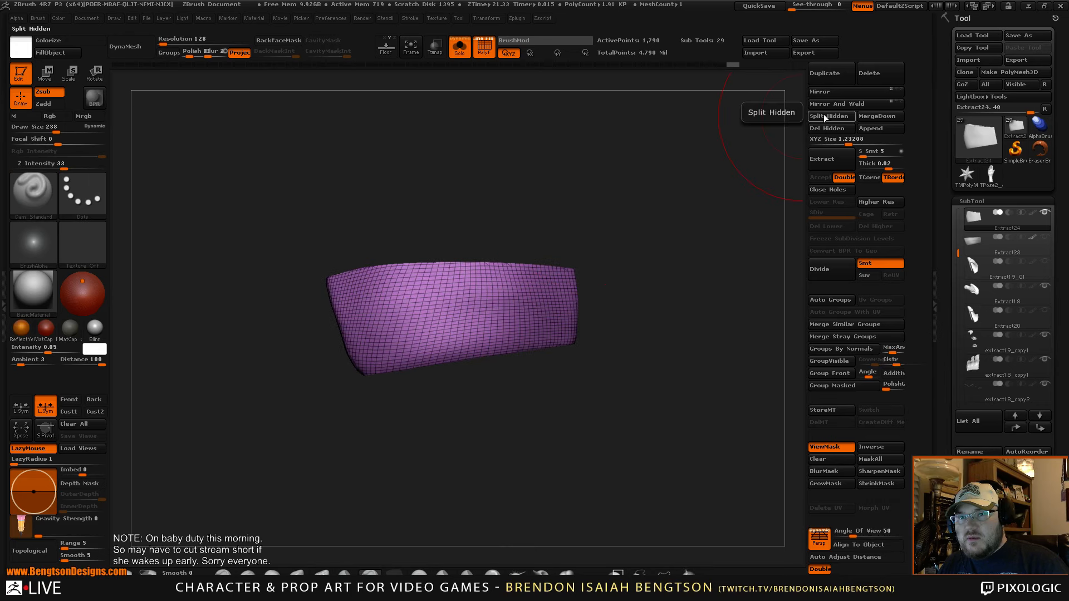
pyautogui.click(823, 115)
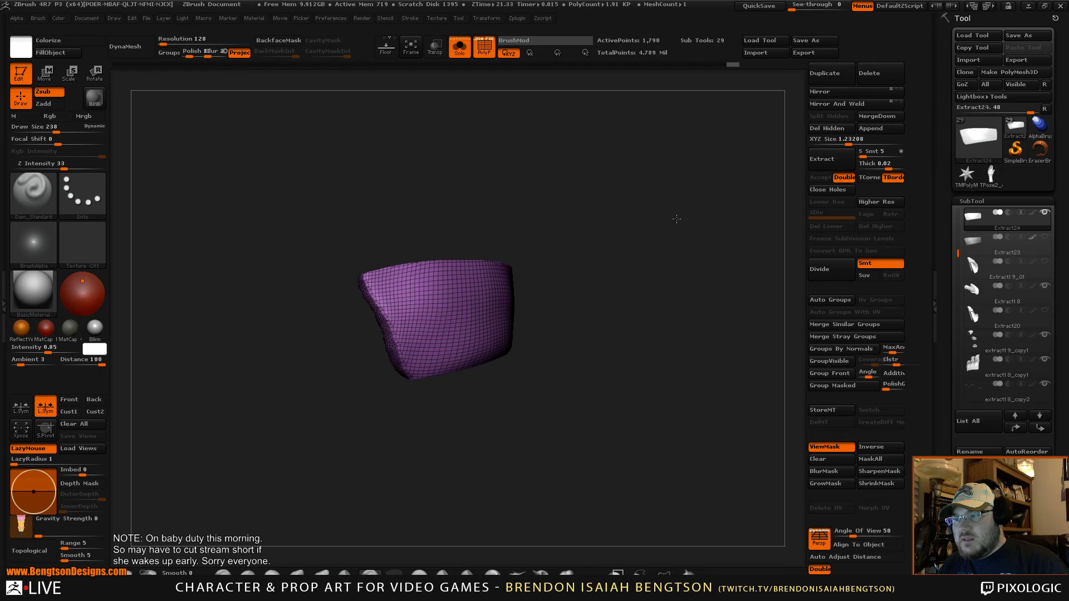
# - Slice the rough strip off the panel's slanted left end and delete the hidden geometry
pyautogui.moveTo(677, 219); pyautogui.dragTo(613, 222)
pyautogui.moveTo(385, 404)
pyautogui.keyDown('ctrl'); pyautogui.keyDown('shift'); pyautogui.mouseDown()
pyautogui.moveTo(309, 266)
pyautogui.moveTo(353, 350)
pyautogui.moveTo(327, 271)
pyautogui.moveTo(361, 361)
pyautogui.moveTo(313, 239)
pyautogui.moveTo(314, 247)
pyautogui.mouseUp(); pyautogui.keyUp('shift'); pyautogui.keyUp('ctrl')
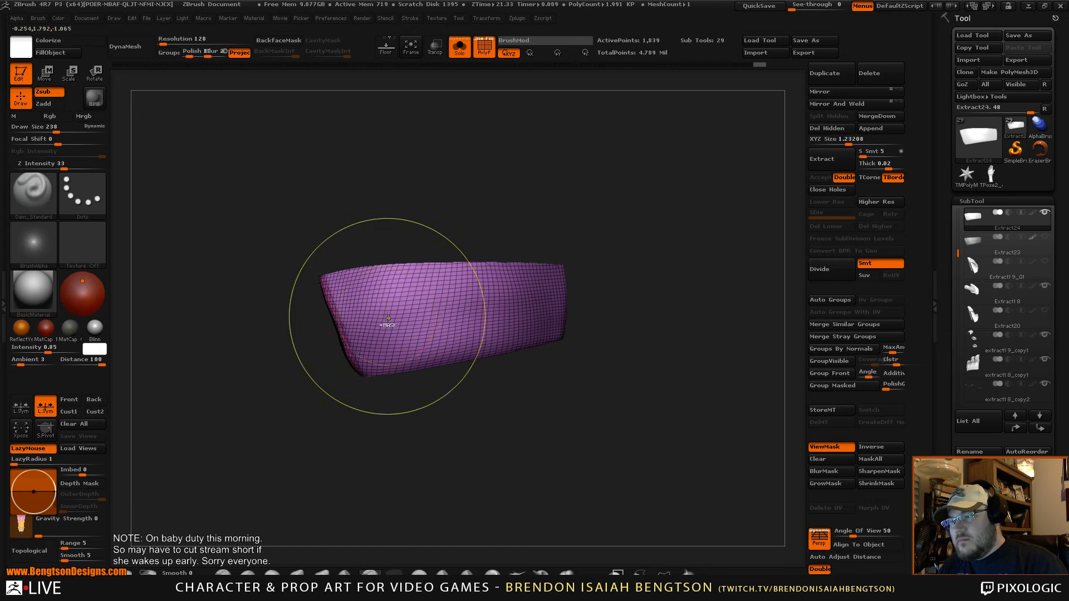
pyautogui.keyDown('ctrl'); pyautogui.keyDown('shift'); pyautogui.click(388, 317); pyautogui.keyUp('shift'); pyautogui.keyUp('ctrl')
pyautogui.moveTo(752, 189); pyautogui.dragTo(774, 140)
pyautogui.click(826, 128)
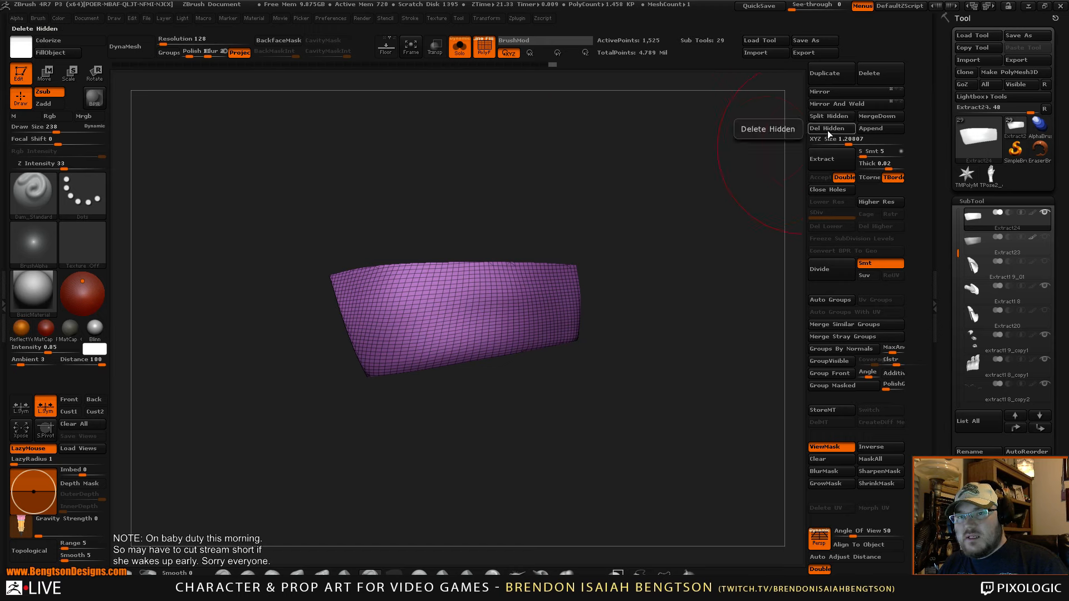
# - ZRemesh the trimmed panel with KeepGroups on, AdaptiveSize 19 and a target polygons count of 0.424
pyautogui.moveTo(612, 214); pyautogui.dragTo(755, 148)
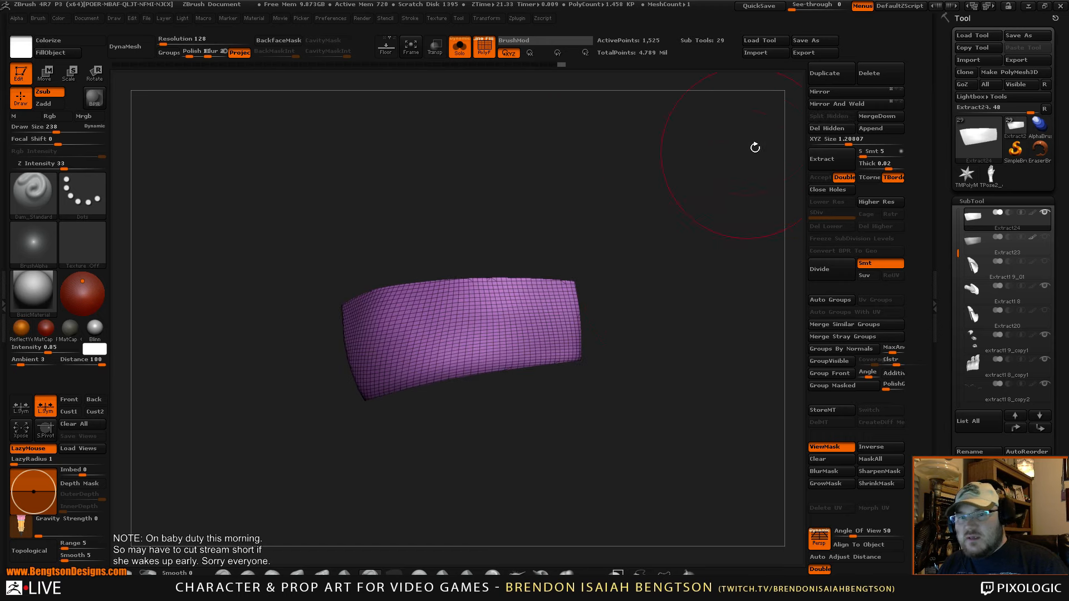
pyautogui.click(972, 201)
pyautogui.click(972, 214)
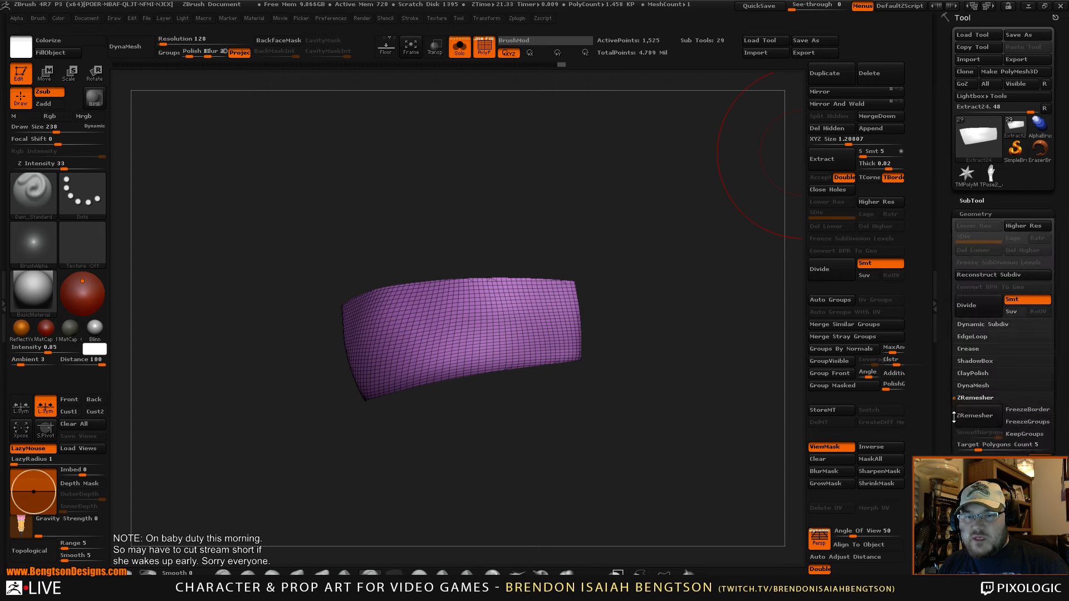
pyautogui.click(975, 398)
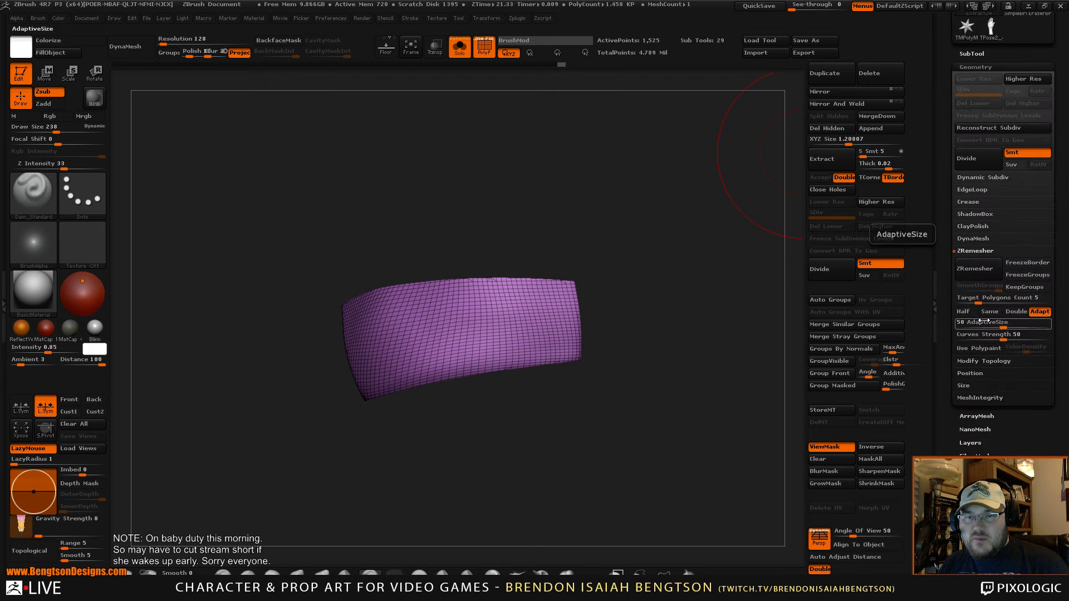
pyautogui.moveTo(983, 321); pyautogui.dragTo(968, 303)
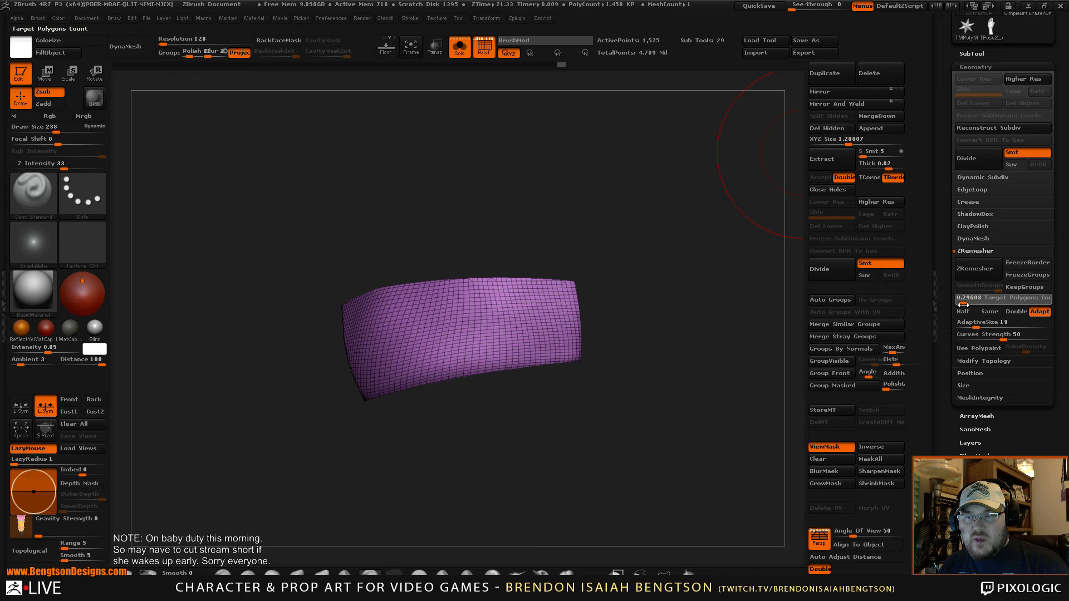
pyautogui.moveTo(965, 304); pyautogui.dragTo(964, 305)
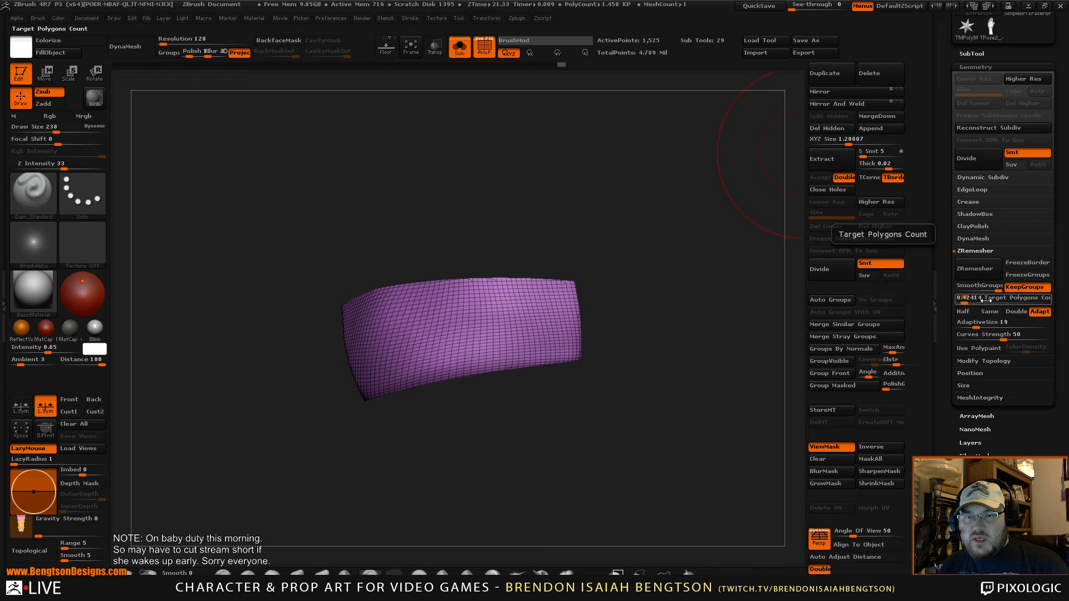
pyautogui.click(976, 270)
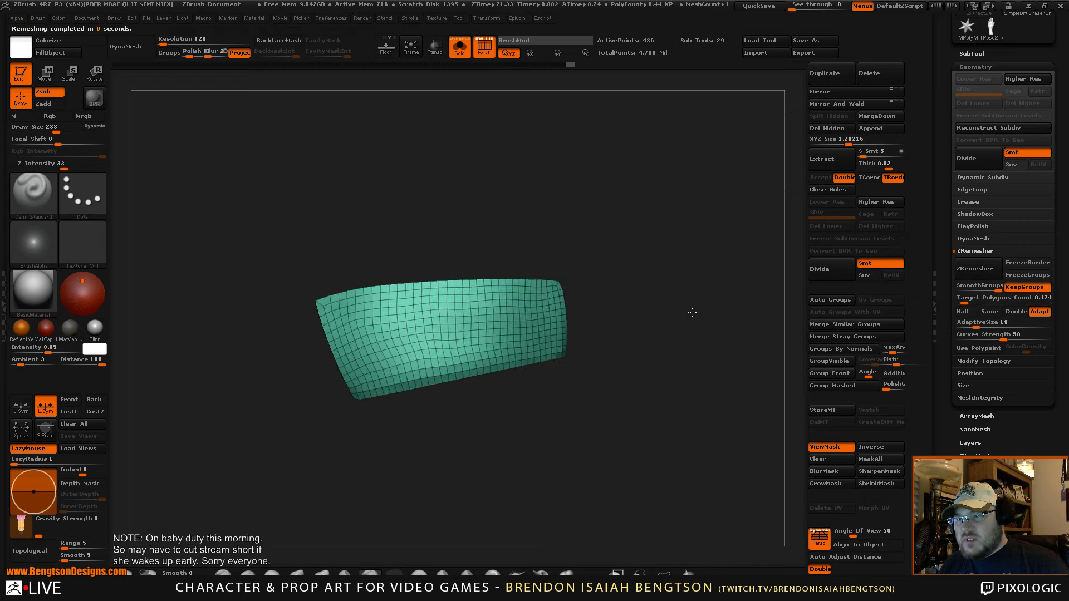
# - Lower the target polygons count to 0.164, ZRemesh the cuff panel again and inspect its topology
pyautogui.moveTo(683, 311)
pyautogui.mouseDown()
pyautogui.moveTo(697, 283)
pyautogui.moveTo(671, 318)
pyautogui.moveTo(682, 315)
pyautogui.mouseUp()
pyautogui.click(963, 301)
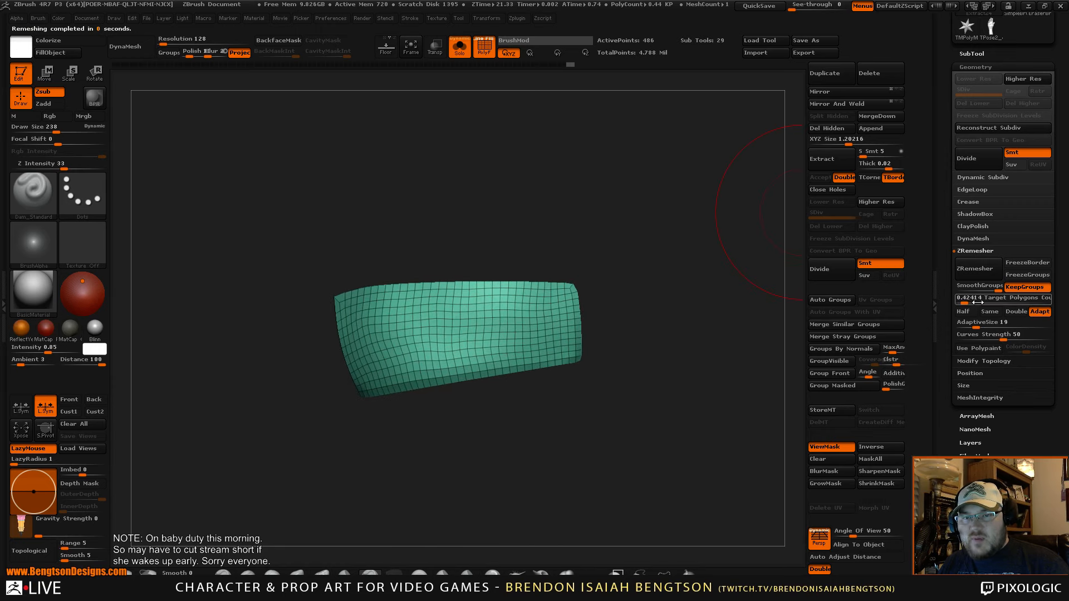
pyautogui.moveTo(961, 302); pyautogui.dragTo(960, 302)
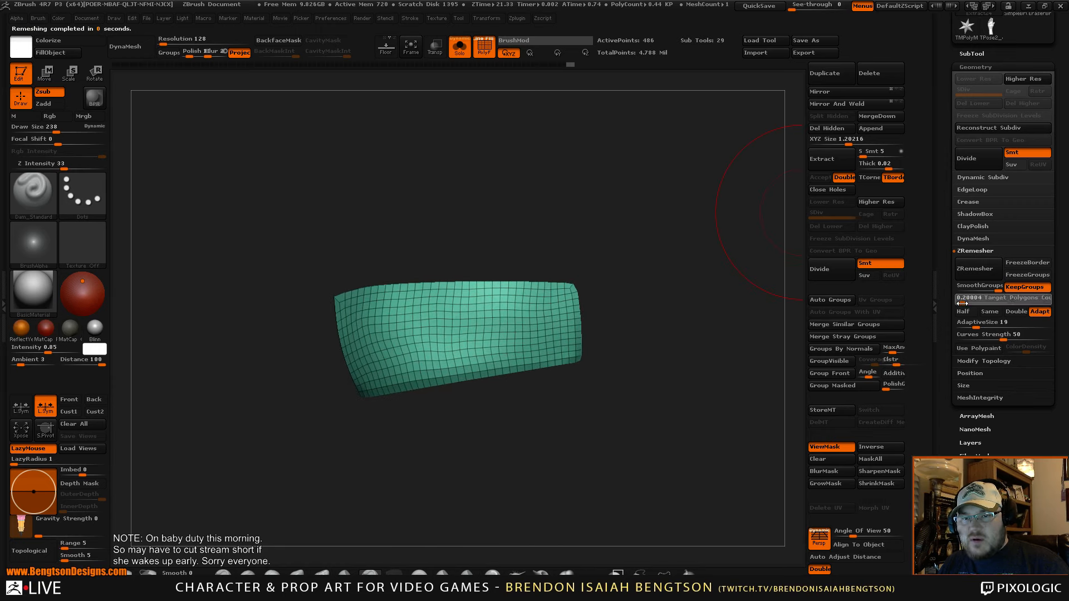
pyautogui.click(970, 276)
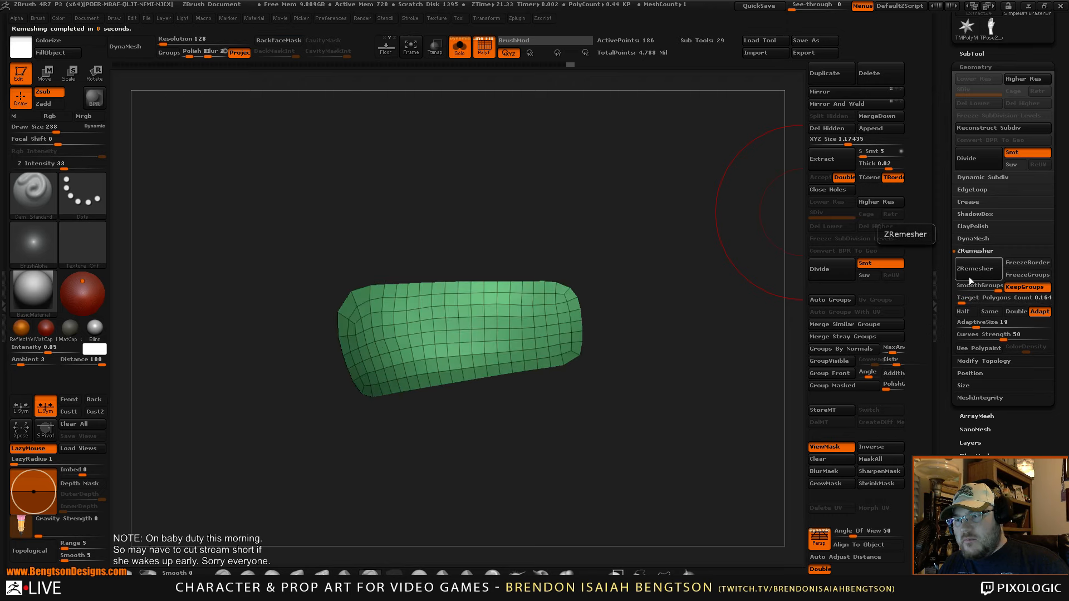
pyautogui.moveTo(701, 399); pyautogui.dragTo(712, 402)
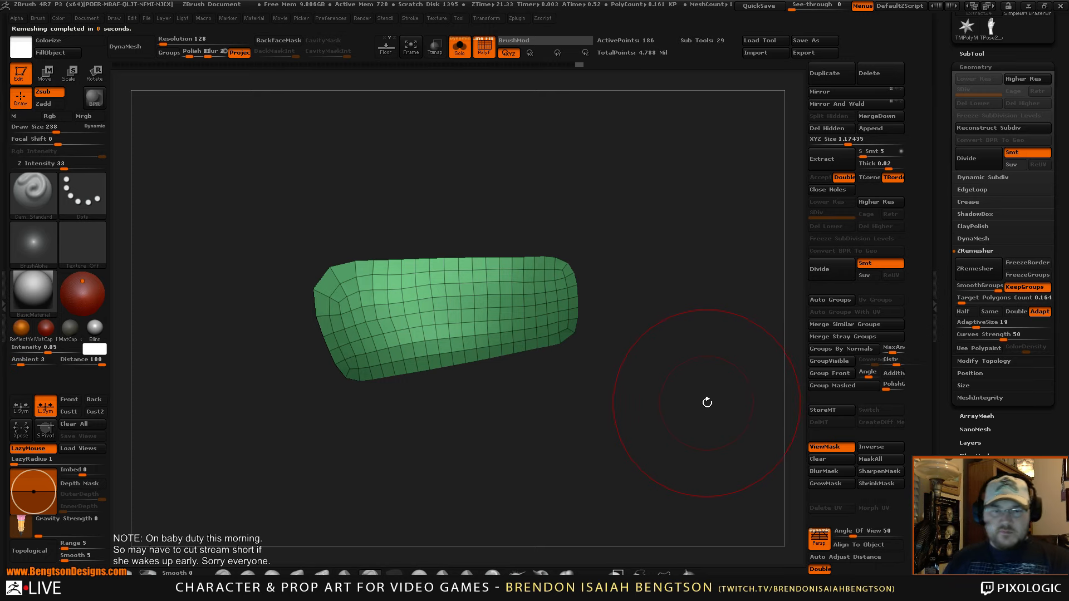
# - Turn off Solo, switch to the Move Topological brush at draw size 59 and square the remeshed panel's right corners
pyautogui.moveTo(710, 385)
pyautogui.mouseDown()
pyautogui.moveTo(707, 358)
pyautogui.moveTo(693, 361)
pyautogui.mouseUp()
pyautogui.hotkey('alt', 's')
pyautogui.press('b')
pyautogui.press('m')
pyautogui.press('t')
pyautogui.press('space')
pyautogui.moveTo(601, 320)
pyautogui.mouseDown()
pyautogui.moveTo(589, 321)
pyautogui.moveTo(595, 346)
pyautogui.moveTo(591, 336)
pyautogui.mouseUp()
pyautogui.press('space')
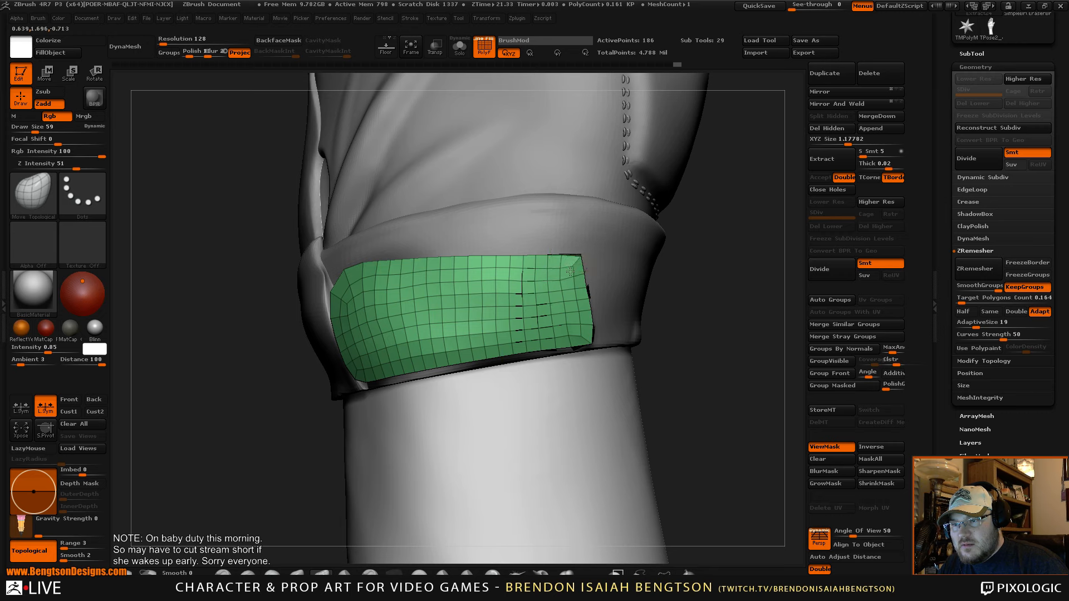
# - Set the draw size to 37, refine the panel's right edge and pull its left corners out to the neighbouring cuff piece
pyautogui.press('space')
pyautogui.moveTo(570, 271); pyautogui.dragTo(569, 277)
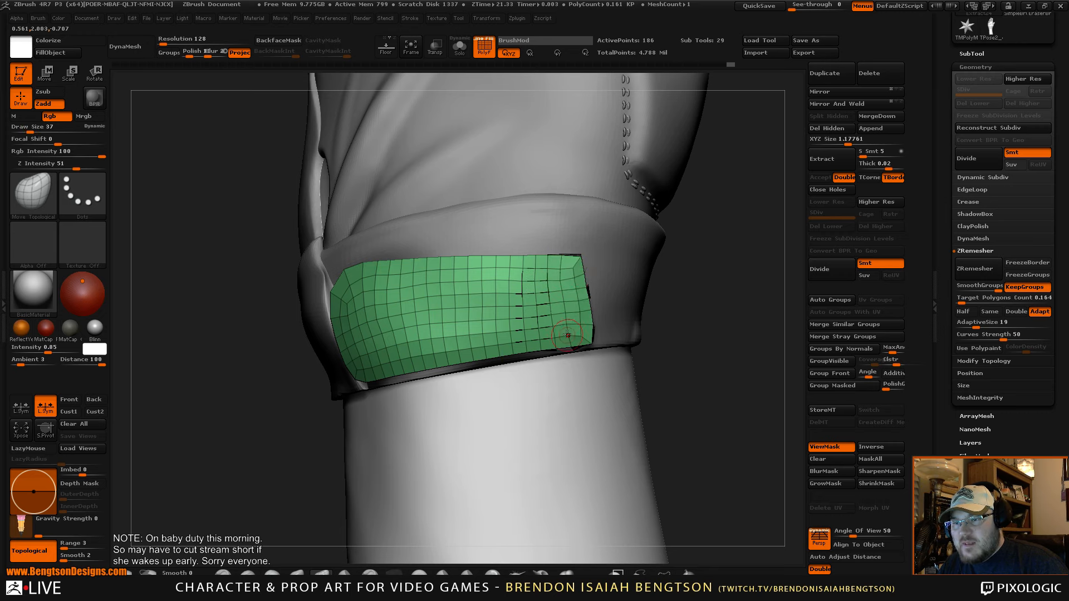
pyautogui.moveTo(716, 287); pyautogui.dragTo(724, 303)
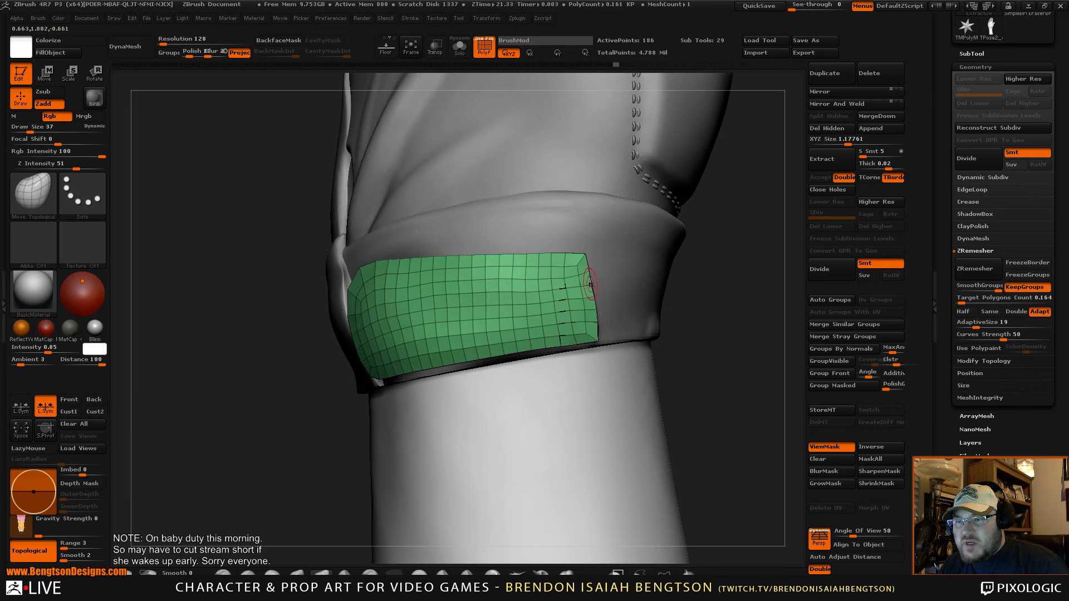
pyautogui.moveTo(741, 295)
pyautogui.mouseDown()
pyautogui.moveTo(716, 296)
pyautogui.moveTo(737, 295)
pyautogui.mouseUp()
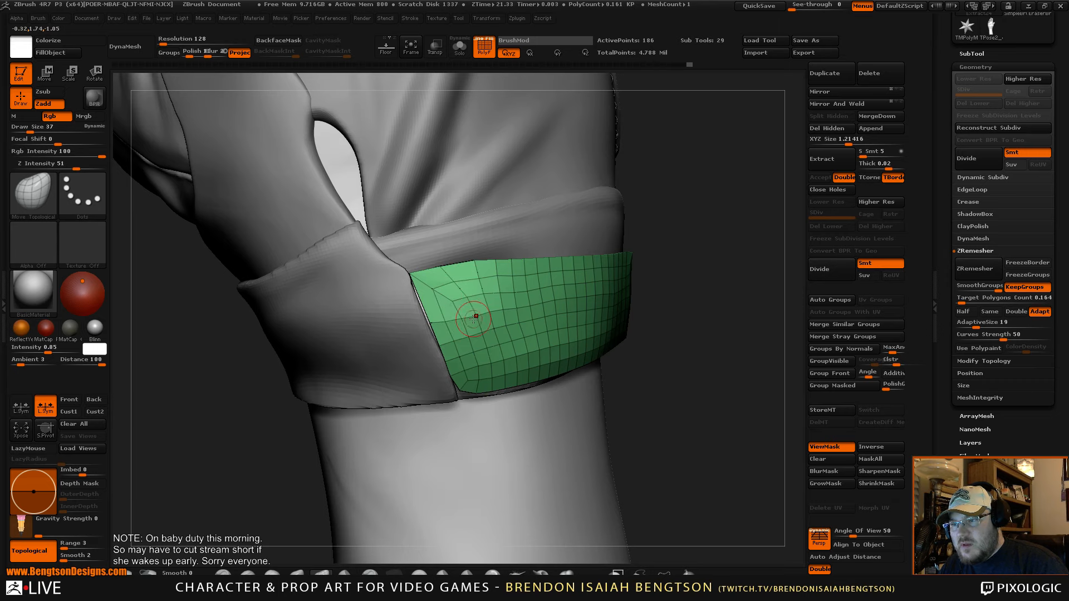
pyautogui.moveTo(578, 283); pyautogui.dragTo(449, 392)
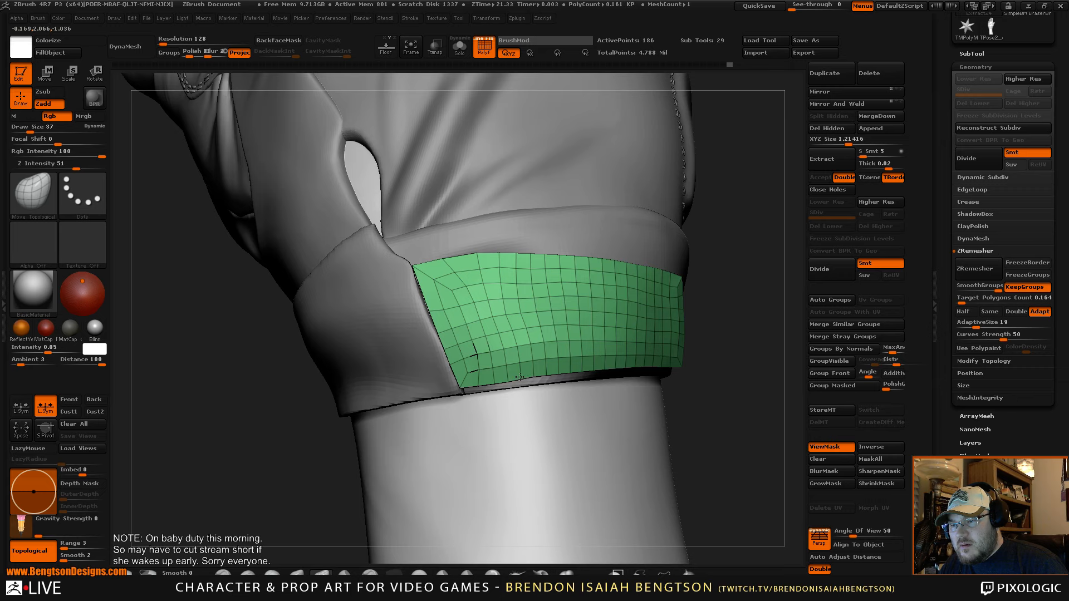
pyautogui.keyDown('alt'); pyautogui.moveTo(728, 209); pyautogui.dragTo(769, 234); pyautogui.keyUp('alt')
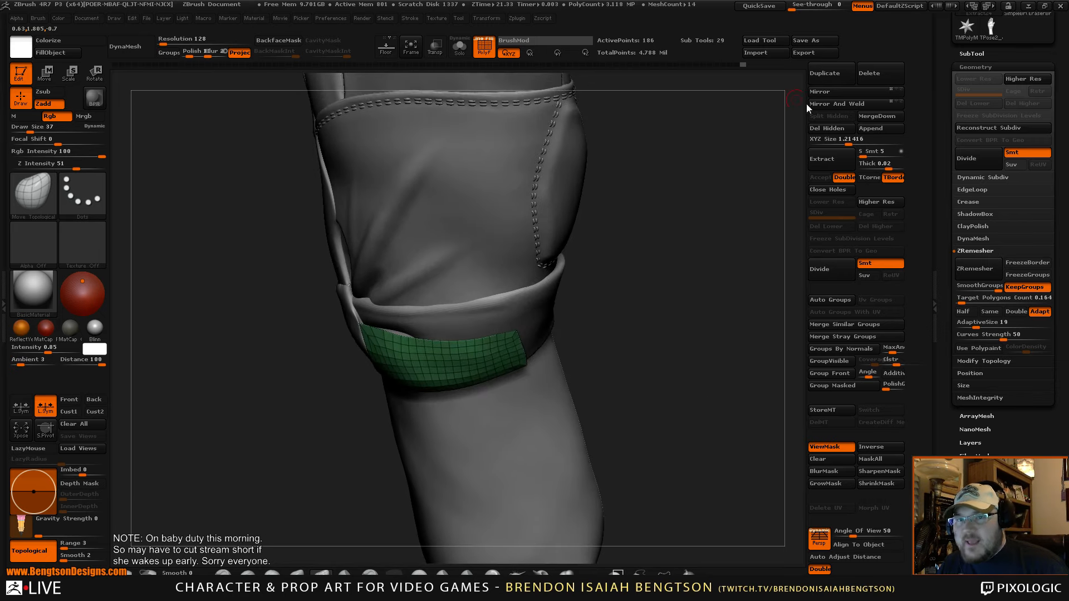
# - Open the EdgeLoop settings for the cuff panel, set the Panel Loops Bevel to 10 and enable RegroupLoops
pyautogui.click(971, 190)
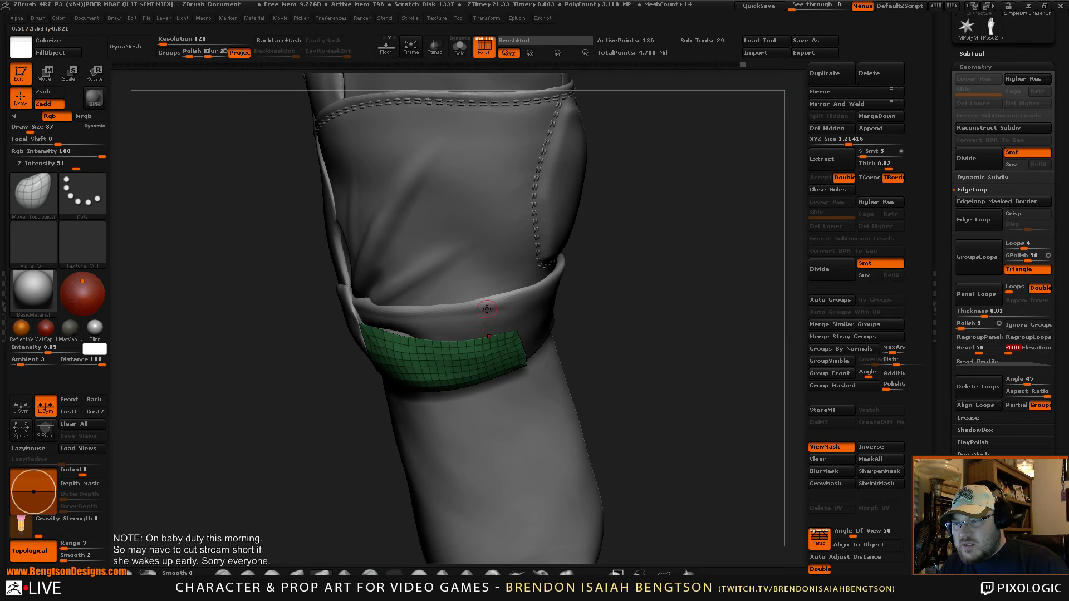
pyautogui.moveTo(656, 276); pyautogui.dragTo(632, 320)
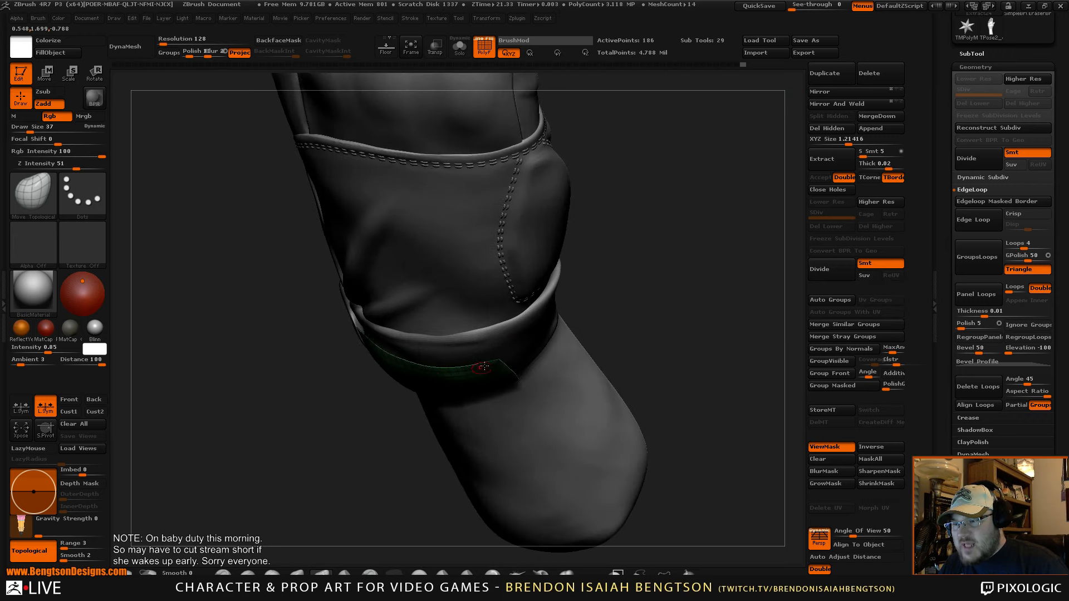
pyautogui.moveTo(715, 310); pyautogui.dragTo(668, 334)
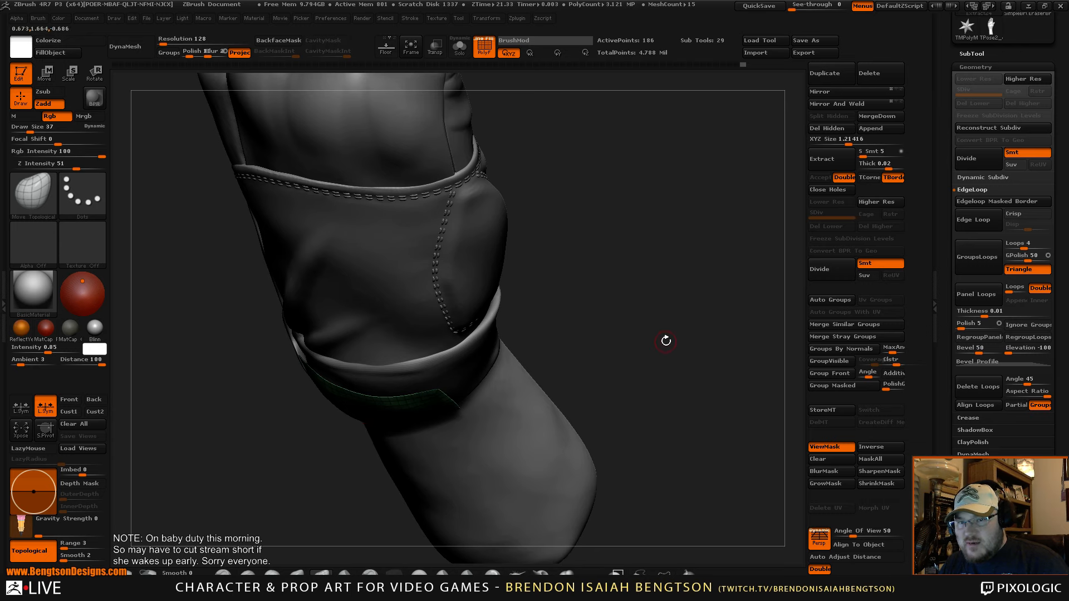
pyautogui.moveTo(666, 341); pyautogui.dragTo(799, 271)
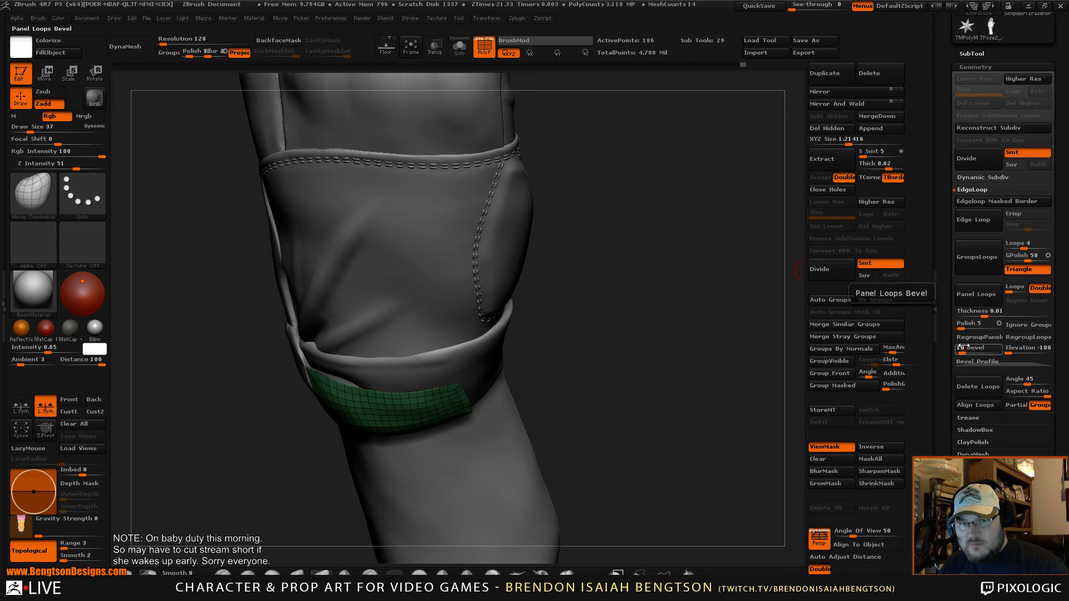
pyautogui.click(1028, 337)
pyautogui.moveTo(653, 403); pyautogui.dragTo(800, 287)
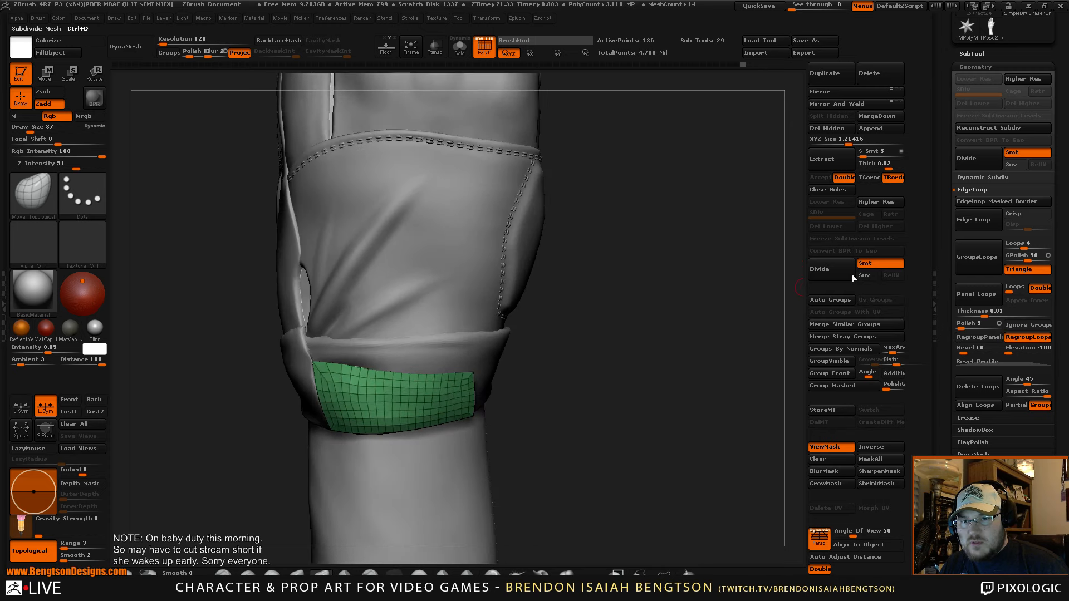
# - Try Panel Loops at a thickness of 0.0002, retry it with Polish at 0 and undo both results
pyautogui.moveTo(974, 313); pyautogui.dragTo(970, 317)
pyautogui.click(976, 300)
pyautogui.moveTo(702, 372); pyautogui.dragTo(652, 403)
pyautogui.hotkey('ctrl', 'z')
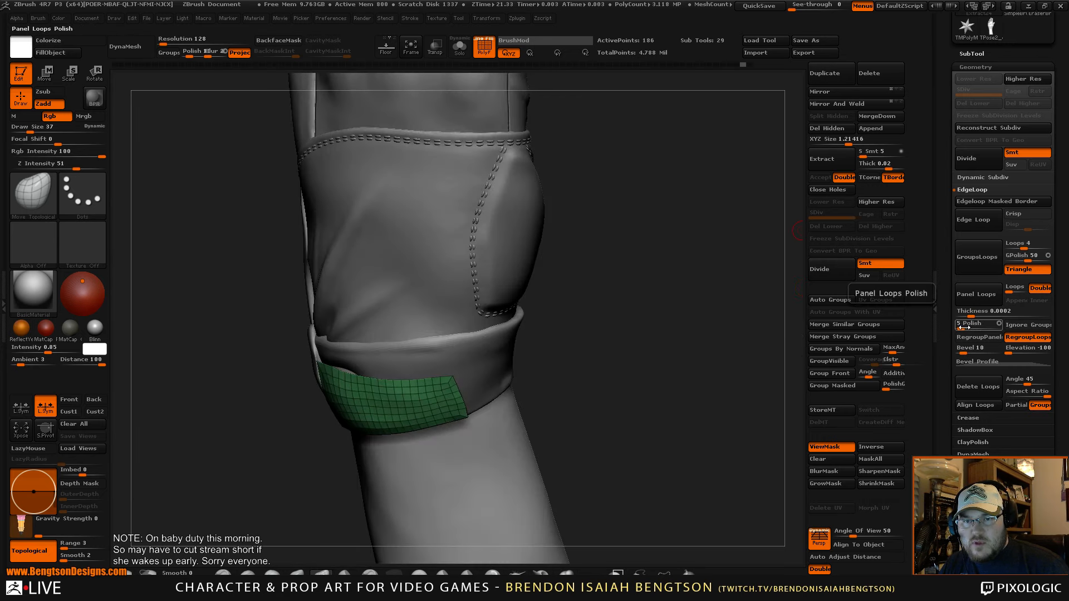
pyautogui.click(988, 298)
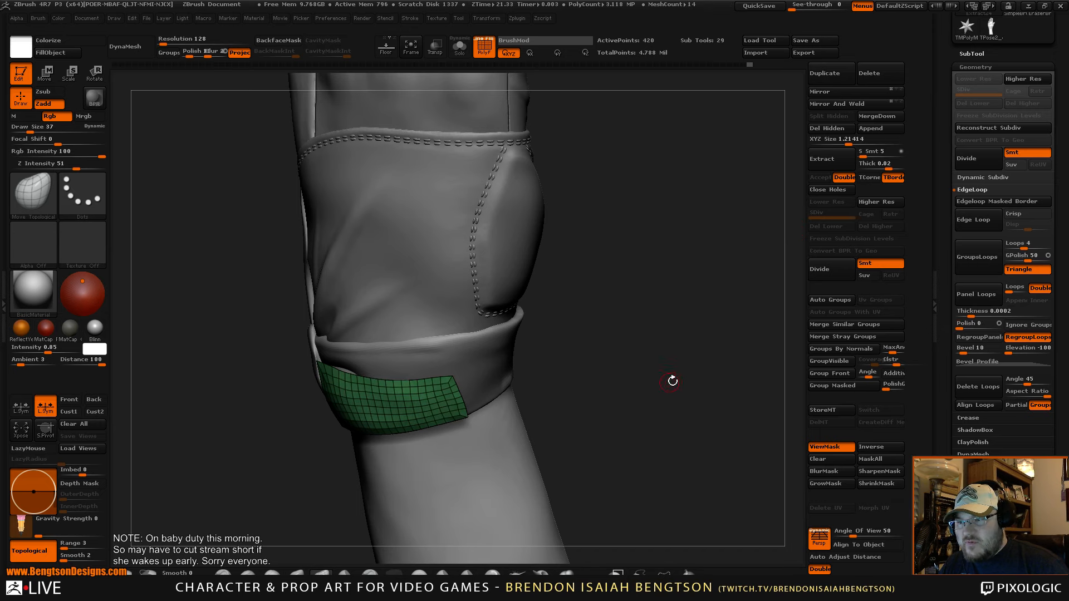
pyautogui.hotkey('ctrl', 'z')
# - Try Panel Loops on the cuff panel at a thickness of 0.02796, inspect the shell's edge and undo it
pyautogui.moveTo(988, 312); pyautogui.dragTo(987, 315)
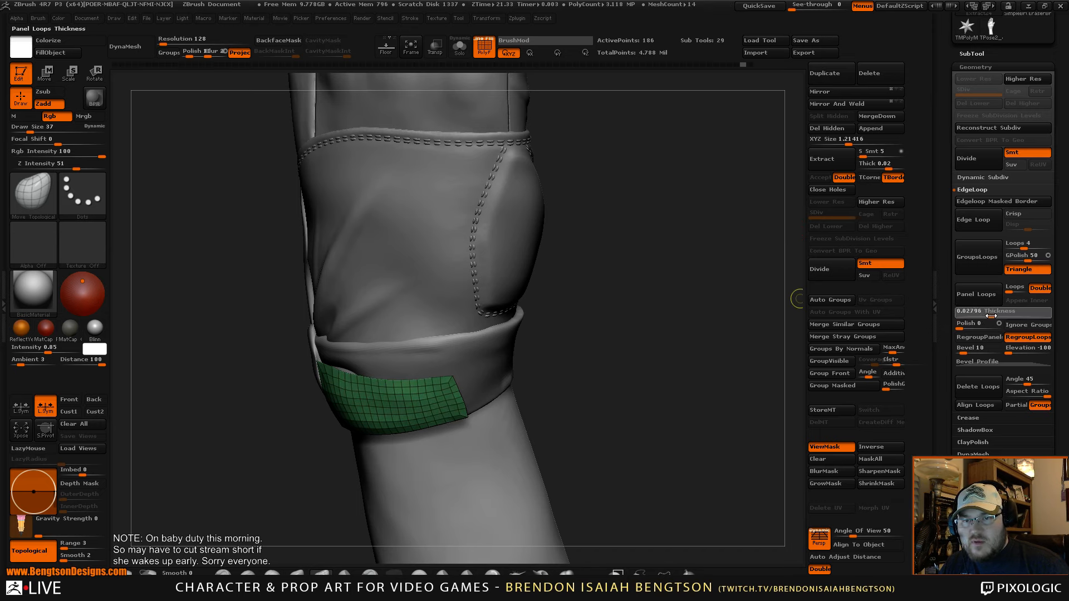
pyautogui.click(985, 295)
pyautogui.moveTo(730, 342); pyautogui.dragTo(658, 300)
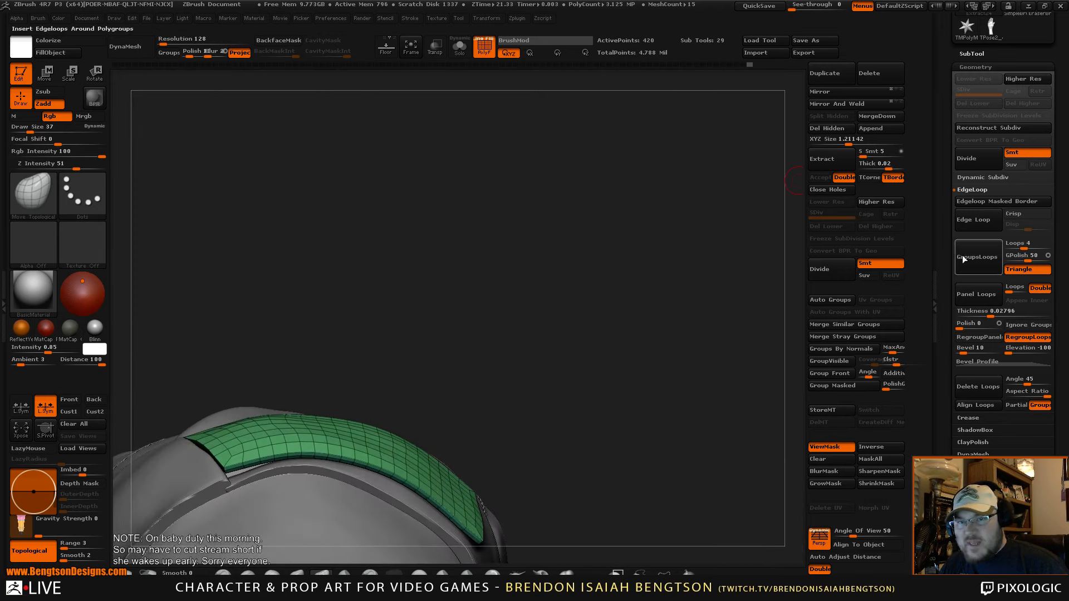
pyautogui.hotkey('ctrl', 'z')
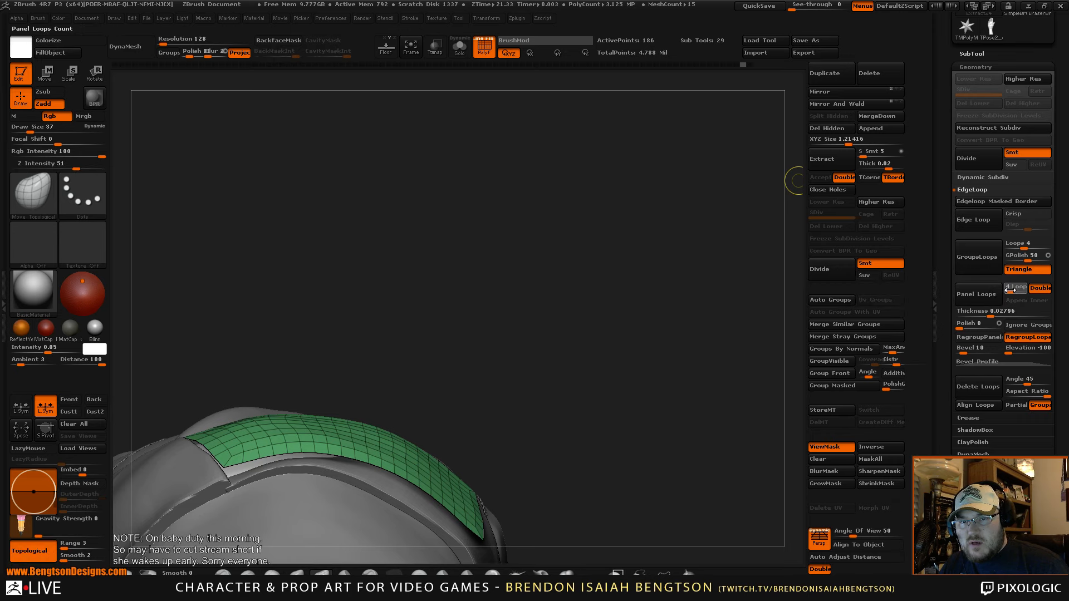
# - Apply Panel Loops with a lower loop count, undo it and reapply it at a thickness of 0.0363
pyautogui.click(978, 294)
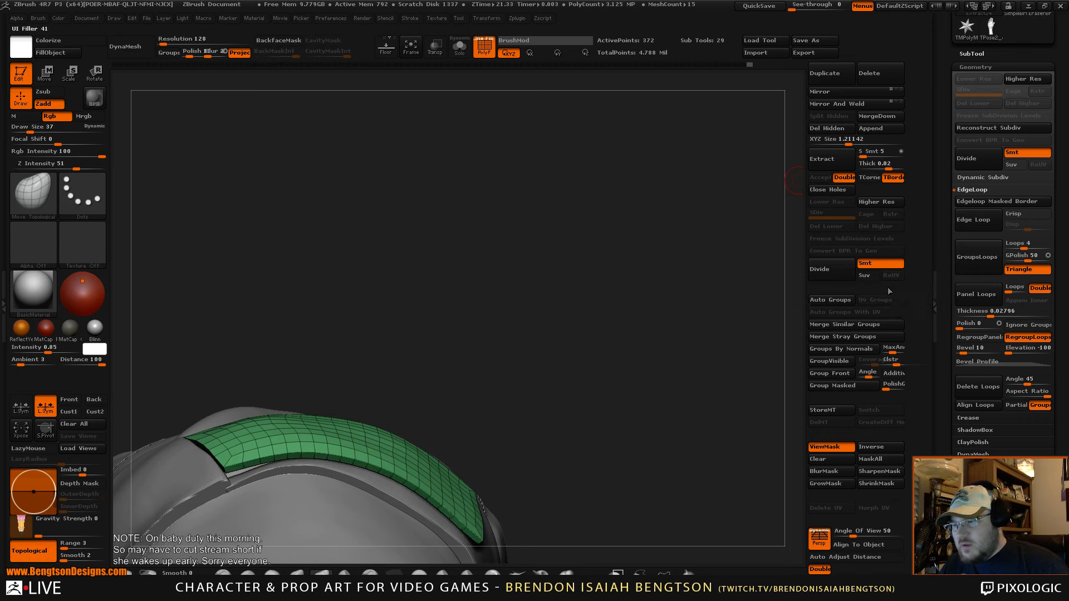
pyautogui.moveTo(634, 382); pyautogui.dragTo(641, 413)
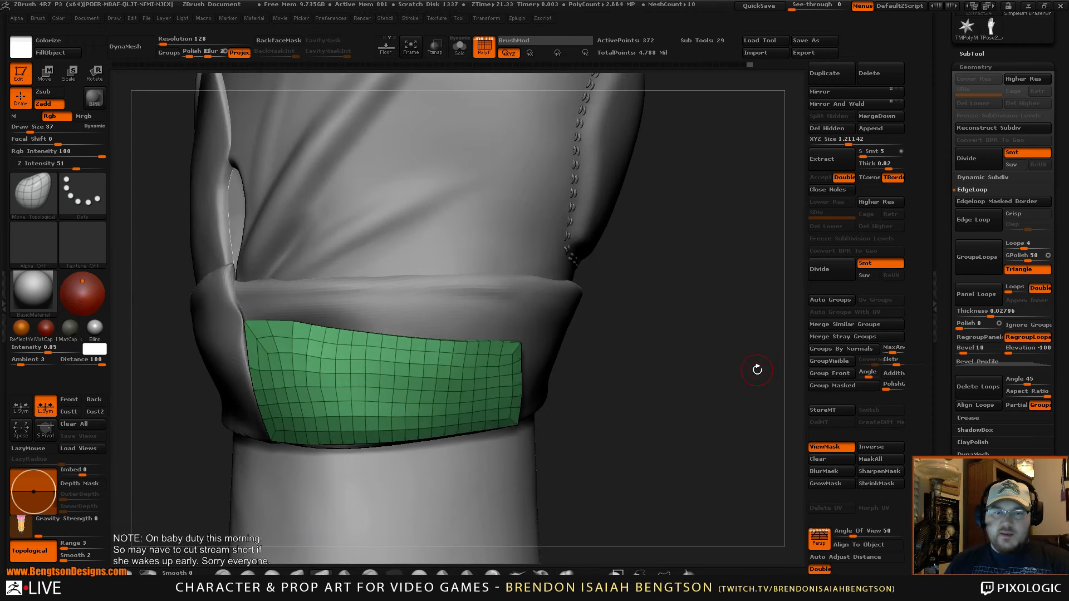
pyautogui.moveTo(757, 370); pyautogui.dragTo(671, 431)
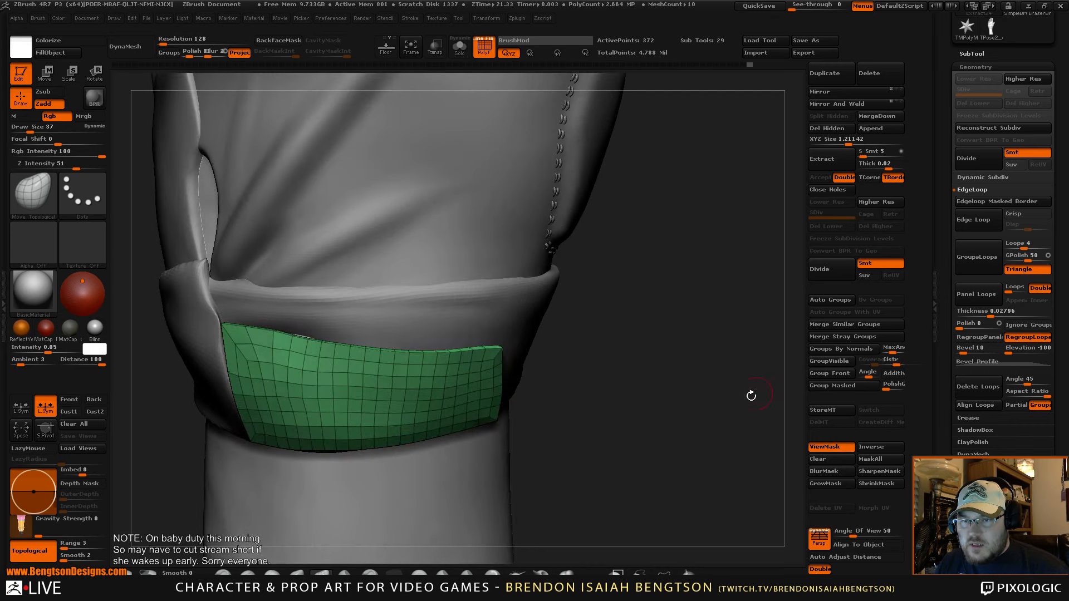
pyautogui.moveTo(751, 395)
pyautogui.mouseDown()
pyautogui.moveTo(690, 422)
pyautogui.moveTo(702, 481)
pyautogui.moveTo(689, 461)
pyautogui.mouseUp()
pyautogui.press('ctrl')
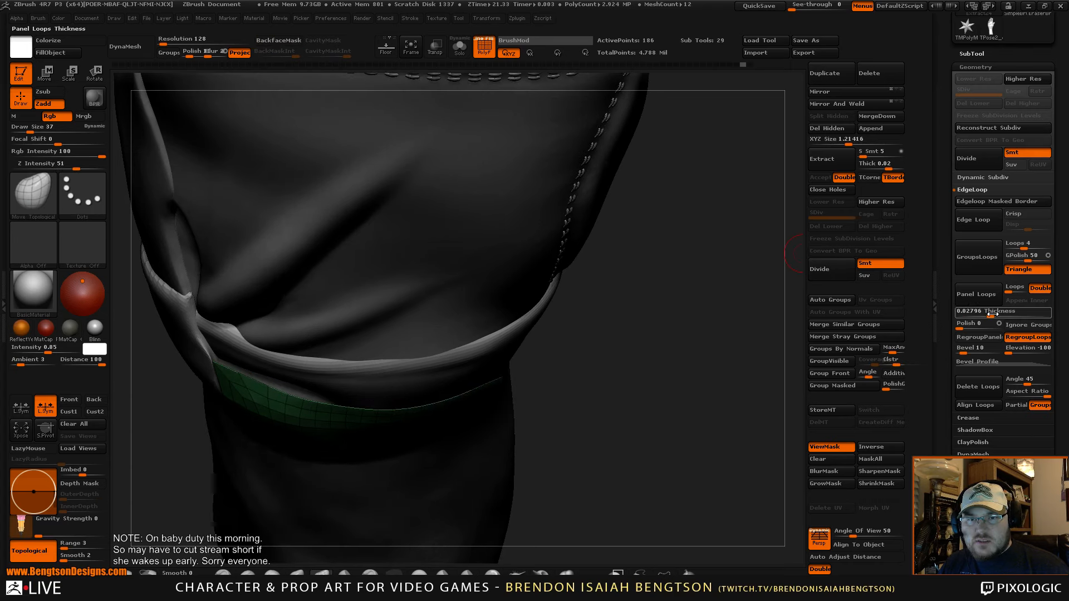
pyautogui.click(980, 294)
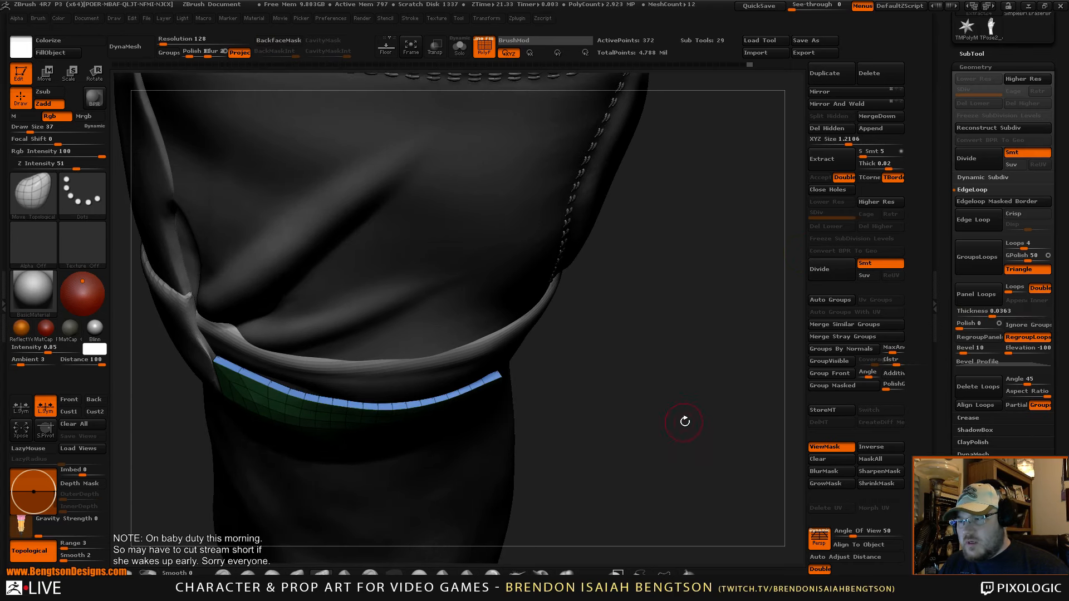
pyautogui.moveTo(685, 422); pyautogui.dragTo(690, 379)
# - Isolate the thickened cuff panel, regroup its polygons with Groups By Normals, inspect the groups and show the whole glove again
pyautogui.hotkey('shift', 's')
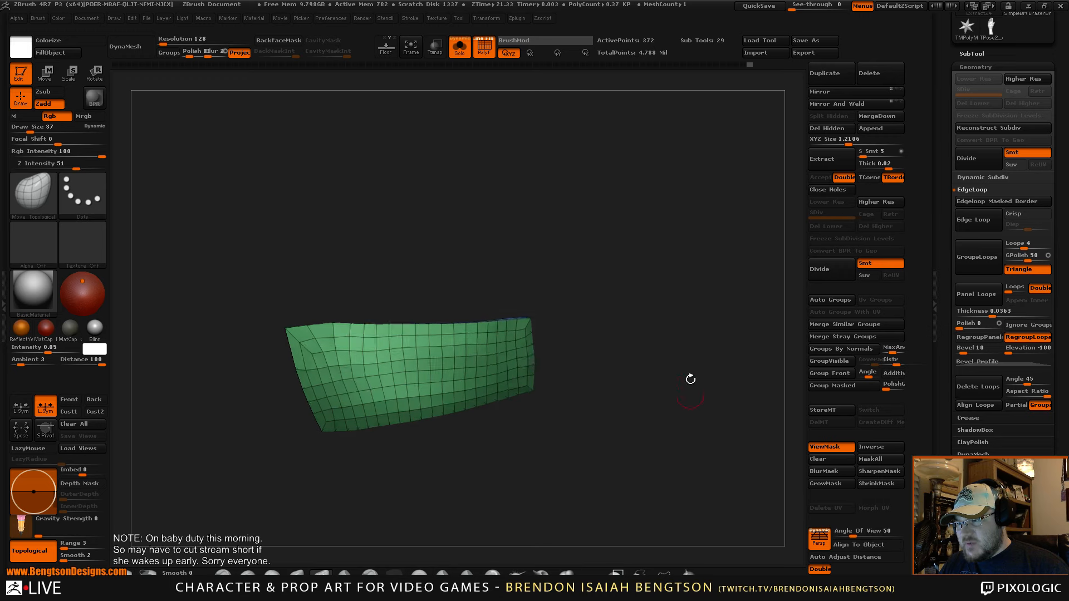
pyautogui.click(841, 349)
pyautogui.moveTo(702, 346); pyautogui.dragTo(712, 406)
pyautogui.moveTo(632, 378); pyautogui.dragTo(628, 290)
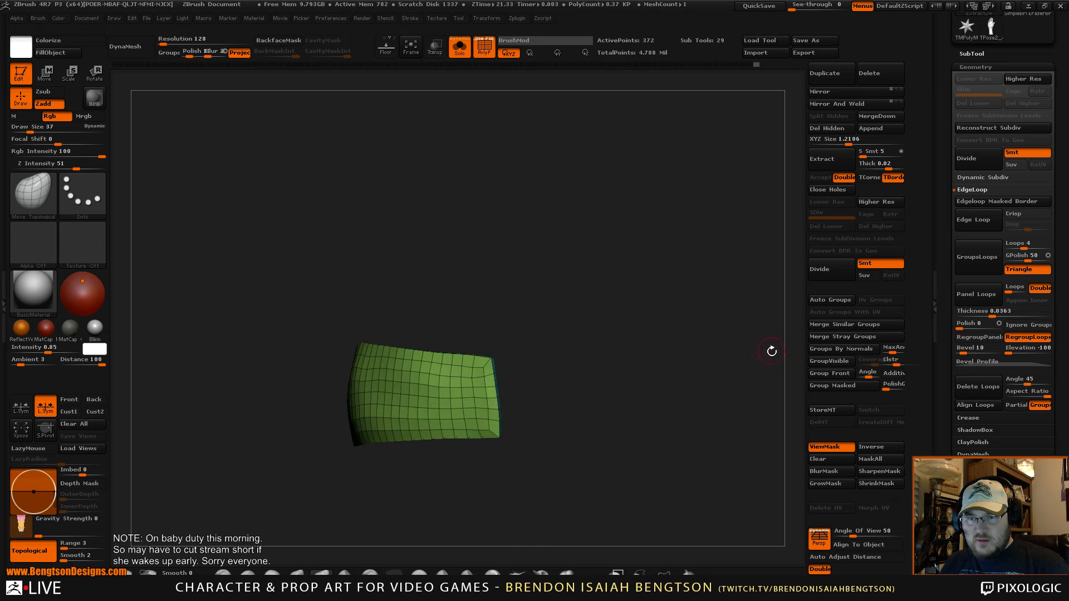
pyautogui.hotkey('shift', 's')
pyautogui.moveTo(678, 365); pyautogui.dragTo(708, 388)
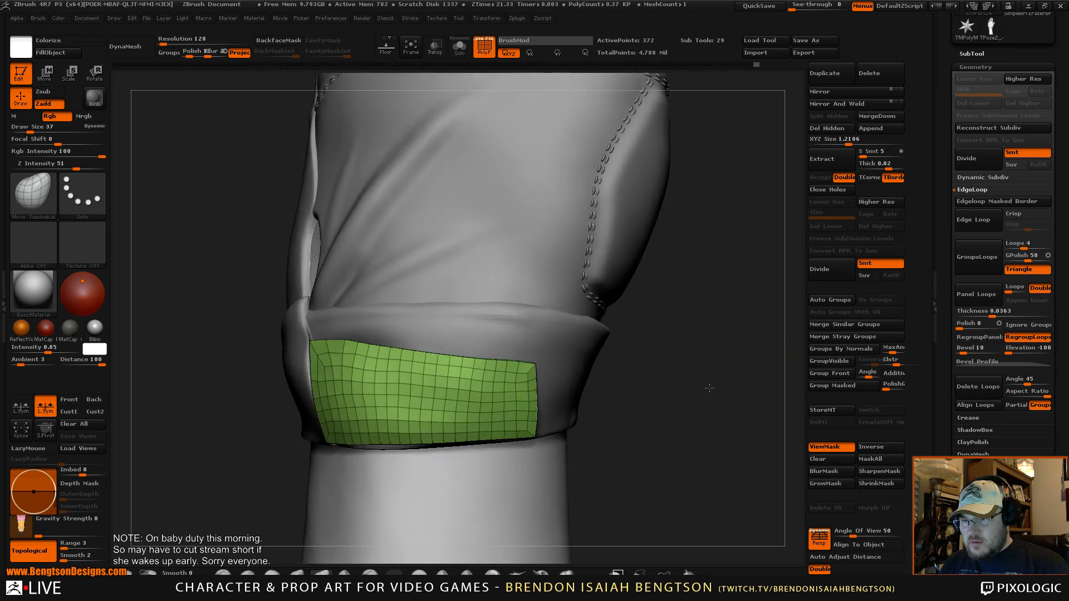
# - Open the Deformation settings and apply Polish By Groups to the cuff panel
pyautogui.moveTo(948, 324); pyautogui.dragTo(947, 214)
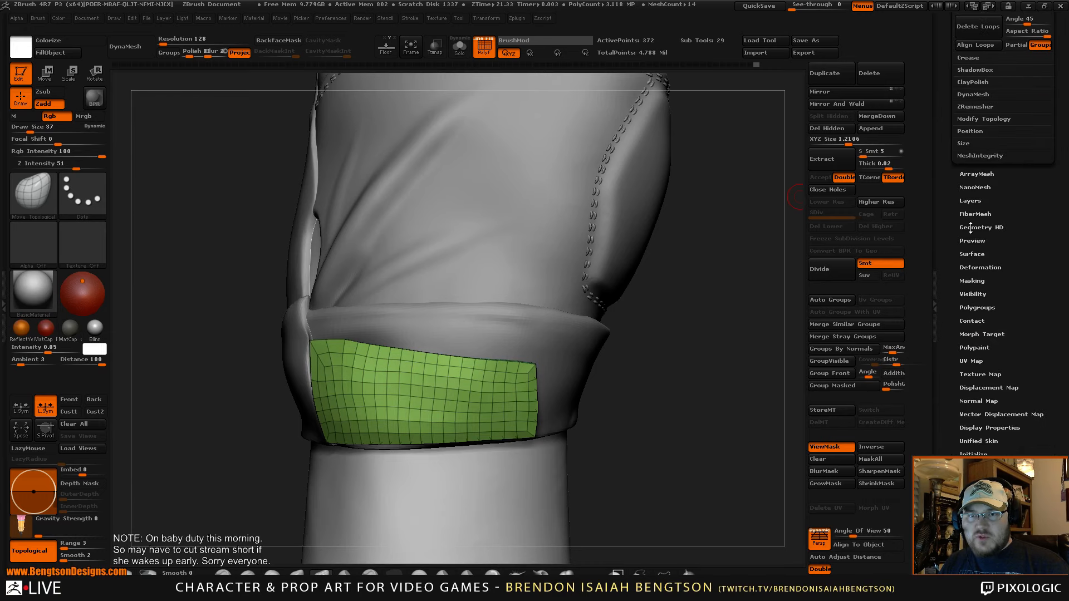
pyautogui.click(984, 267)
pyautogui.moveTo(969, 72); pyautogui.dragTo(1006, 75)
pyautogui.moveTo(690, 384)
pyautogui.mouseDown()
pyautogui.moveTo(721, 360)
pyautogui.moveTo(687, 392)
pyautogui.moveTo(735, 373)
pyautogui.mouseUp()
# - Hide the polyframe, try dividing the cuff panel once, revert it and preview the panel with Dynamic Subdiv instead
pyautogui.hotkey('shift', 'f')
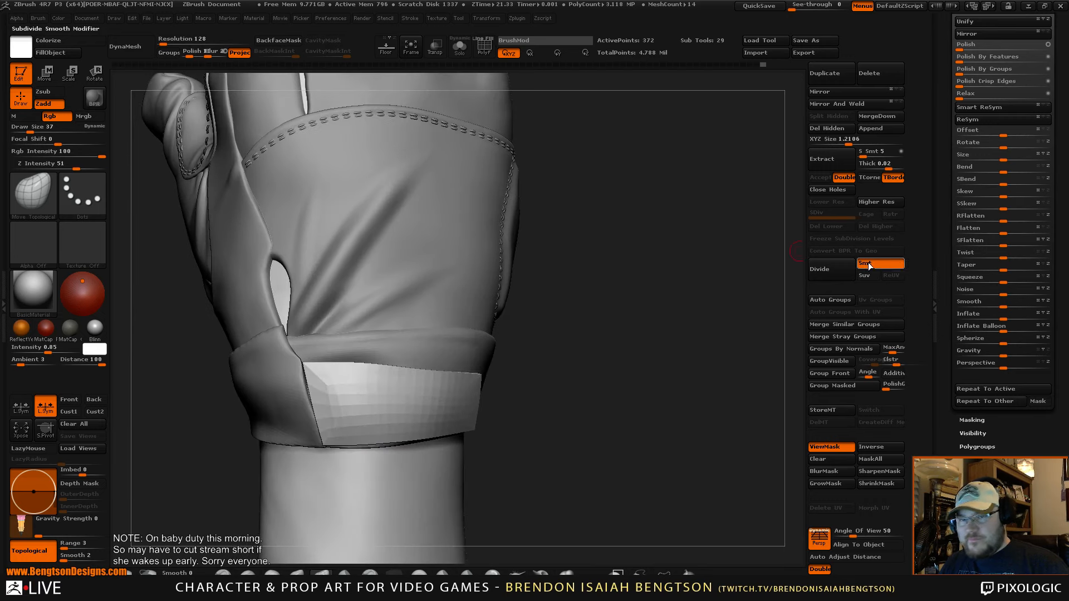
pyautogui.click(839, 274)
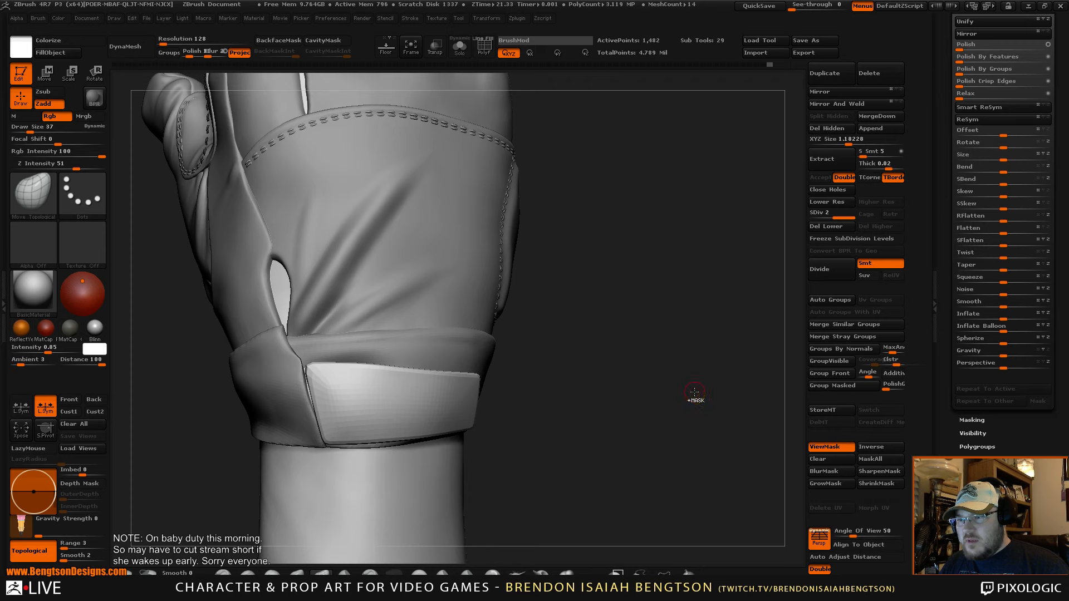
pyautogui.hotkey('shift', 'd')
pyautogui.press('d')
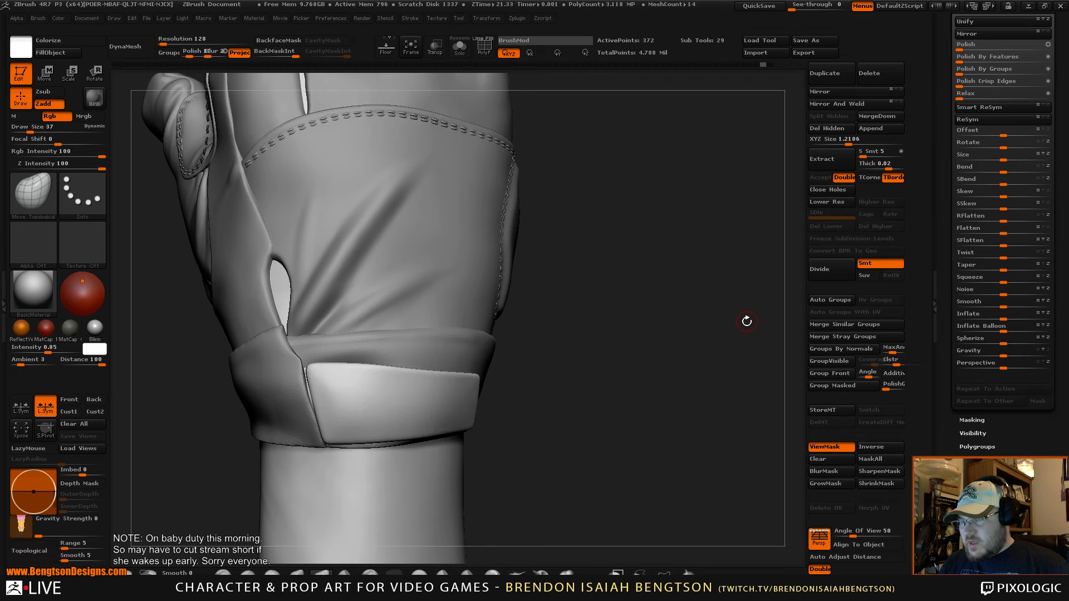
# - Set FlatSubdiv to 1 in the Dynamic Subdiv settings and inspect the crisper panel edges around the cuff
pyautogui.scroll(5, 965, 141)
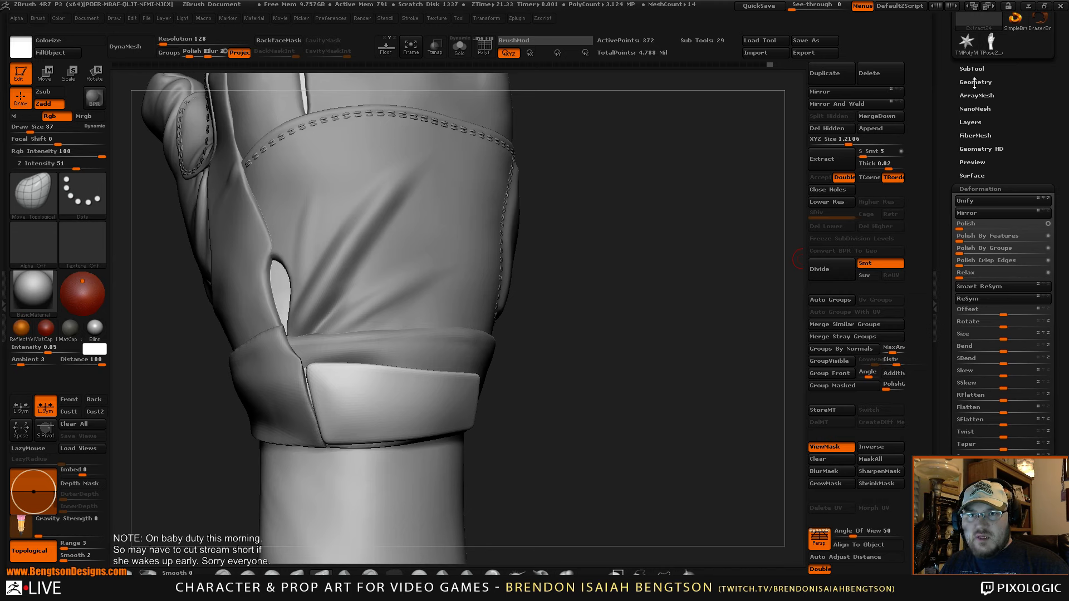
pyautogui.click(975, 82)
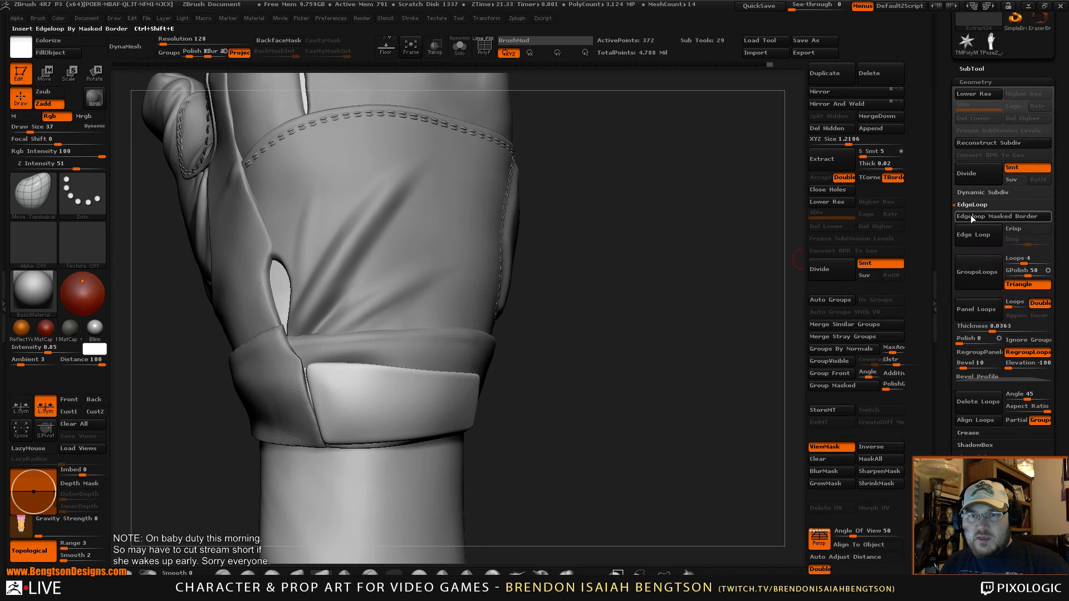
pyautogui.click(981, 192)
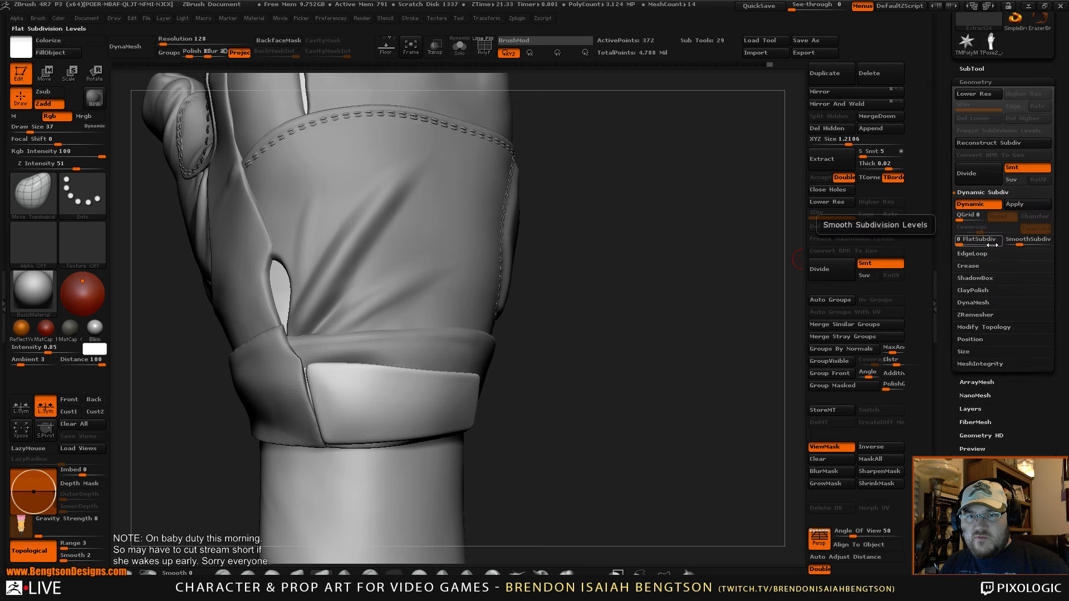
pyautogui.click(959, 240)
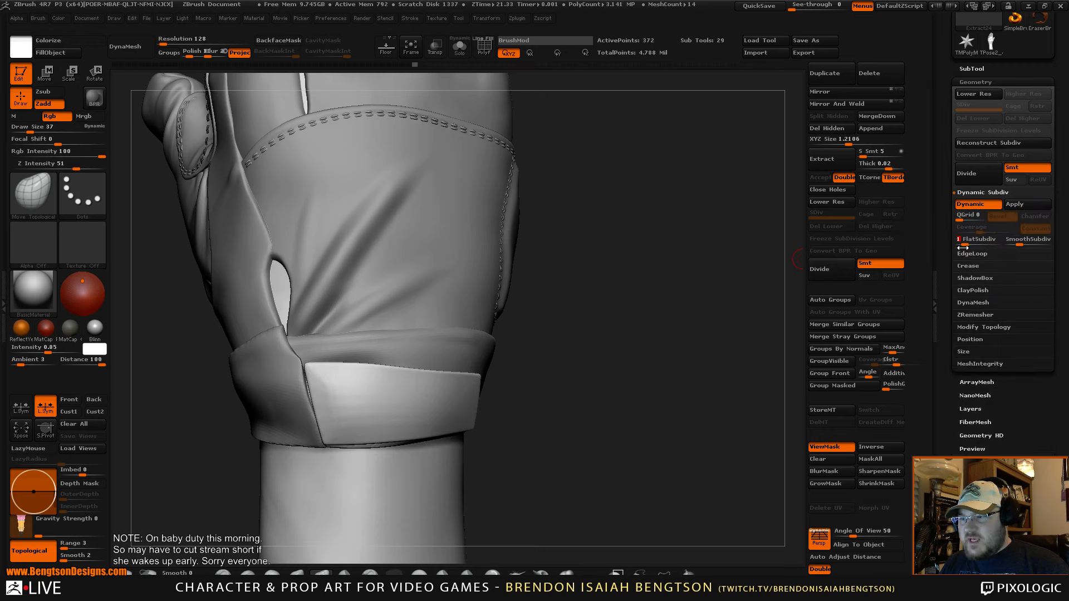
pyautogui.moveTo(703, 410); pyautogui.dragTo(788, 303)
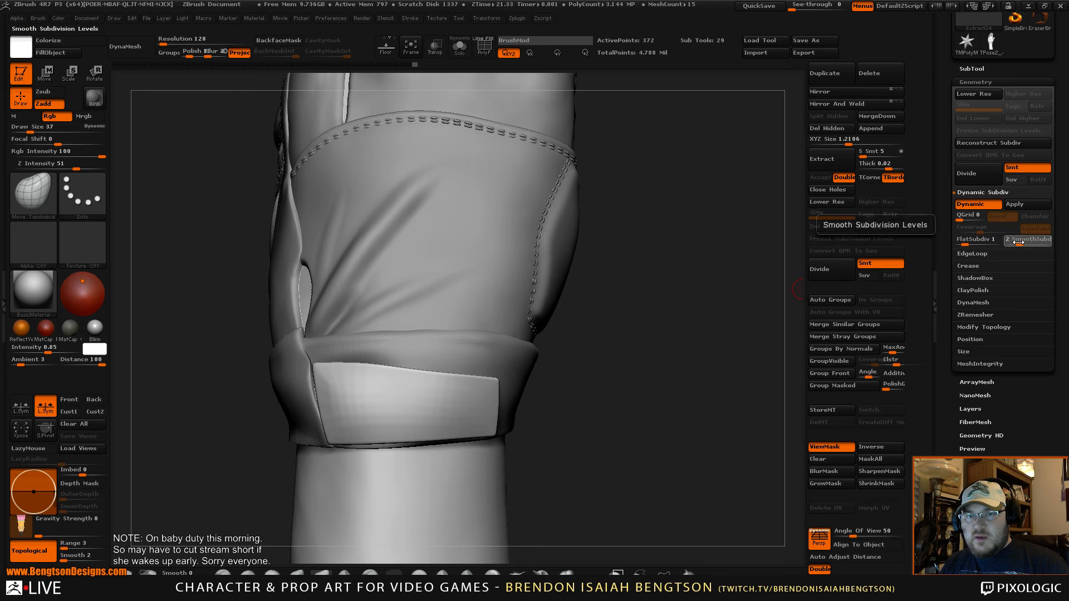
pyautogui.moveTo(722, 365)
pyautogui.mouseDown()
pyautogui.moveTo(707, 406)
pyautogui.moveTo(647, 407)
pyautogui.moveTo(685, 412)
pyautogui.moveTo(680, 387)
pyautogui.moveTo(692, 407)
pyautogui.moveTo(651, 375)
pyautogui.moveTo(696, 383)
pyautogui.moveTo(680, 369)
pyautogui.moveTo(700, 394)
pyautogui.moveTo(689, 387)
pyautogui.moveTo(703, 384)
pyautogui.mouseUp()
# - Turn off Dynamic Subdiv, open the SubTool list and inspect the low-poly cuff panel with and without the polyframe
pyautogui.hotkey('shift', 'f')
pyautogui.hotkey('shift', 'd')
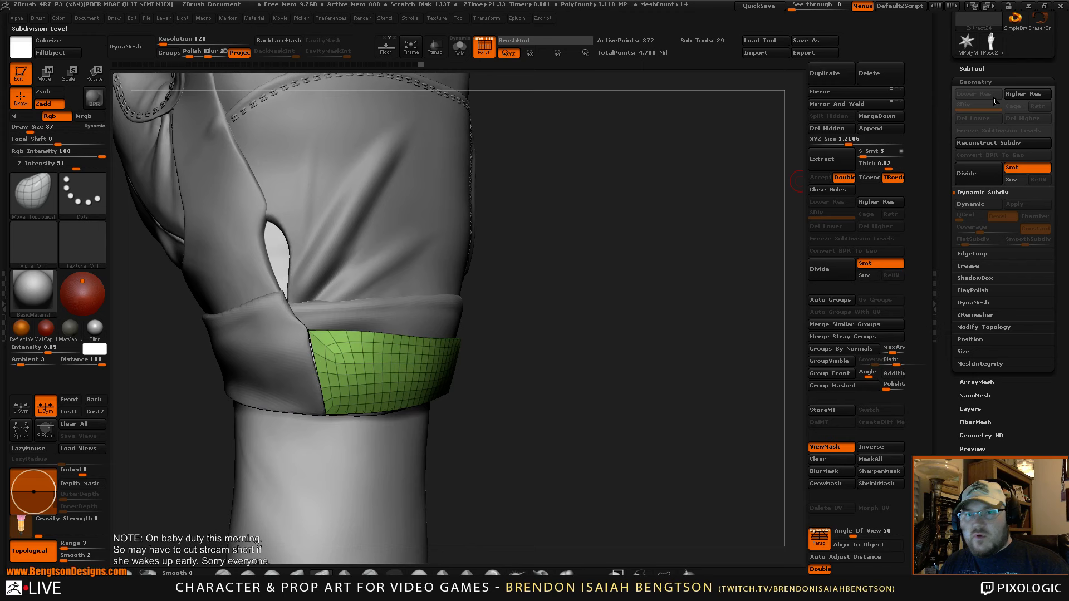
pyautogui.click(984, 69)
pyautogui.moveTo(974, 85)
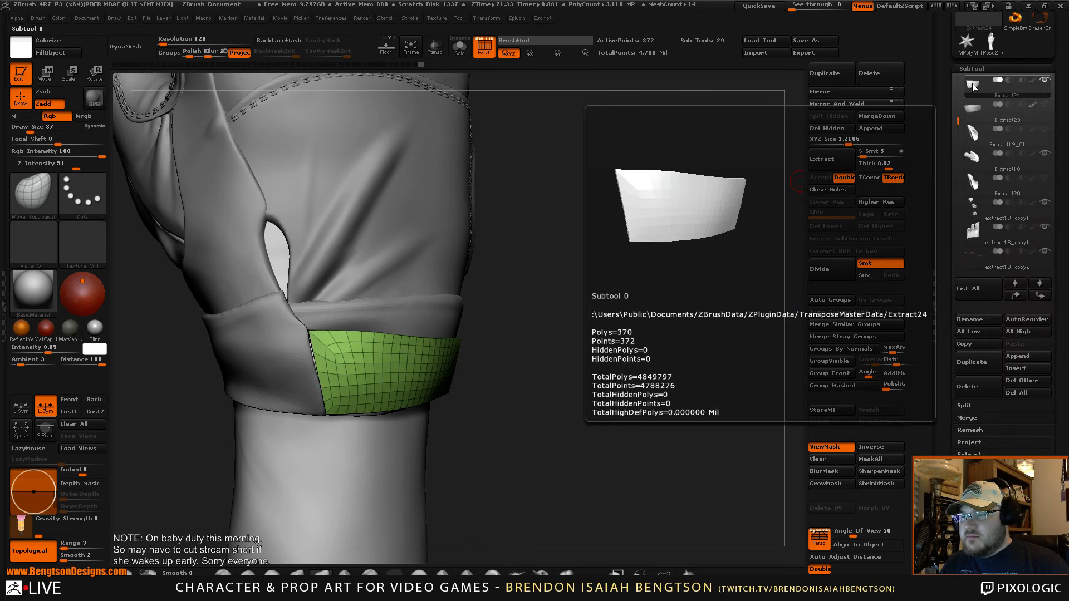
pyautogui.moveTo(663, 379); pyautogui.dragTo(630, 367)
pyautogui.hotkey('shift', 'f')
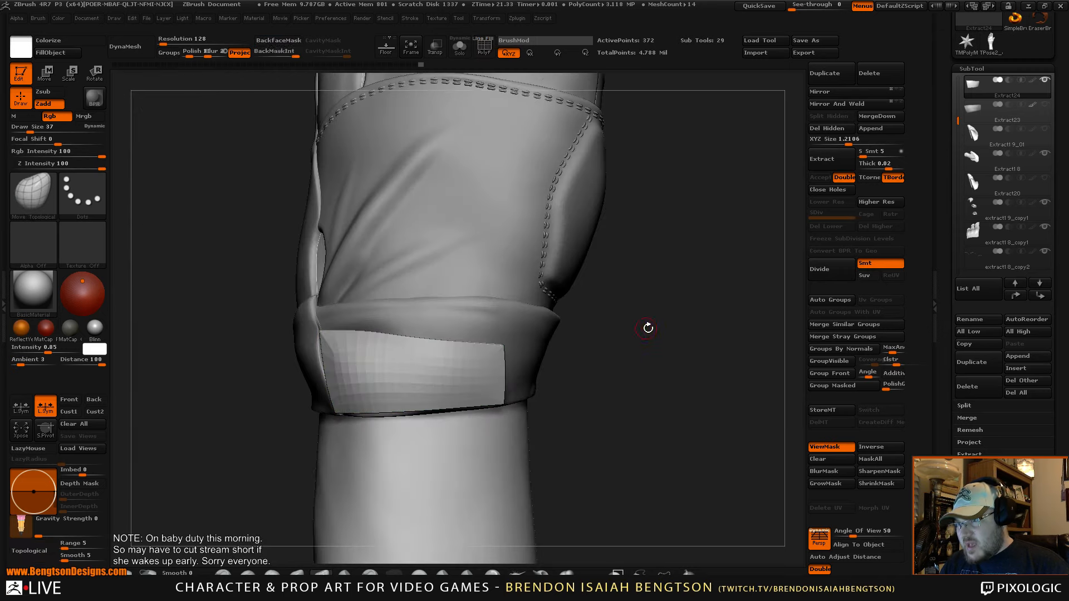